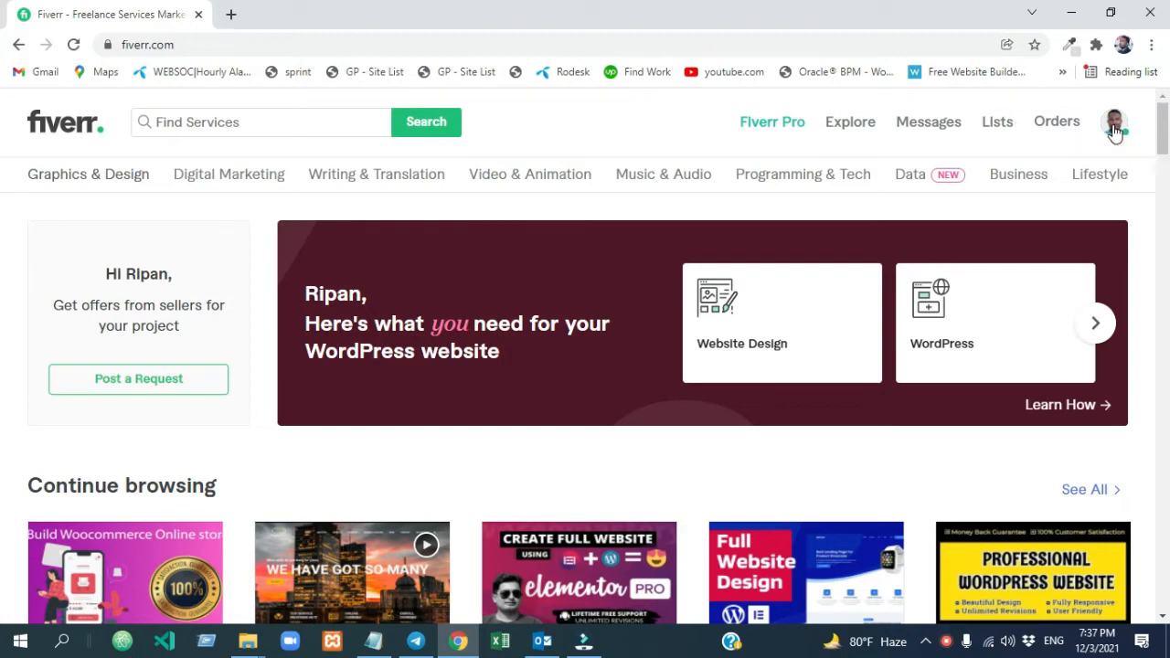
Open the account's own seller profile page and start creating a new gig from it.
left_click(1115, 123)
left_click(986, 167)
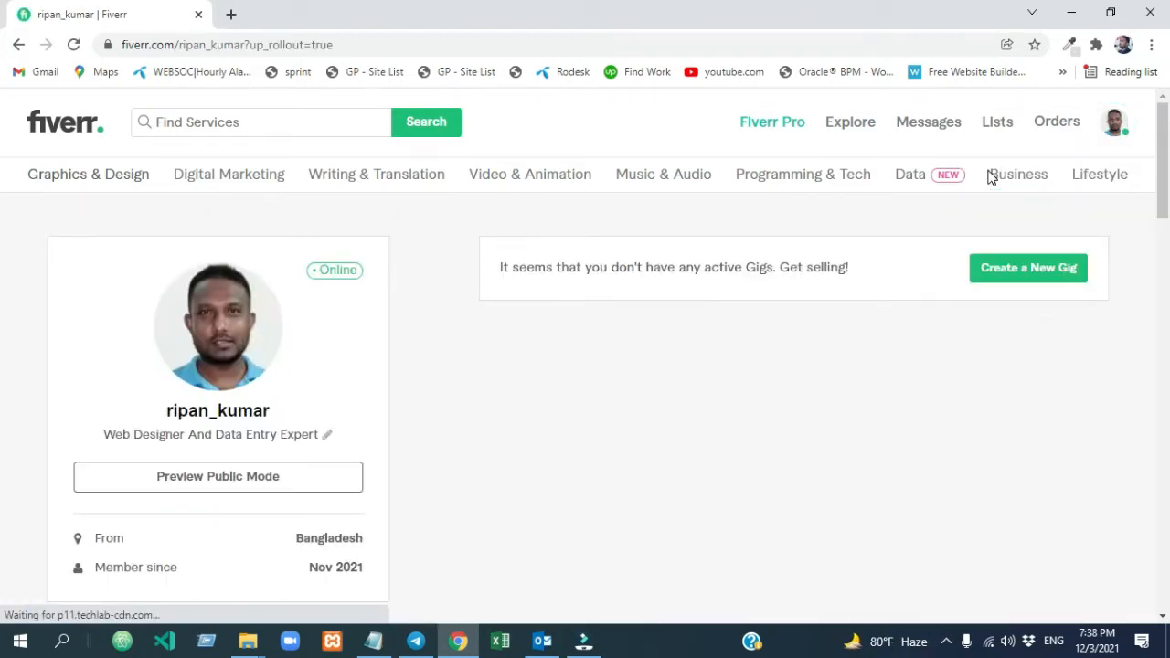
scroll(3, 228, "down", 5)
scroll(3, 258, "up", 5)
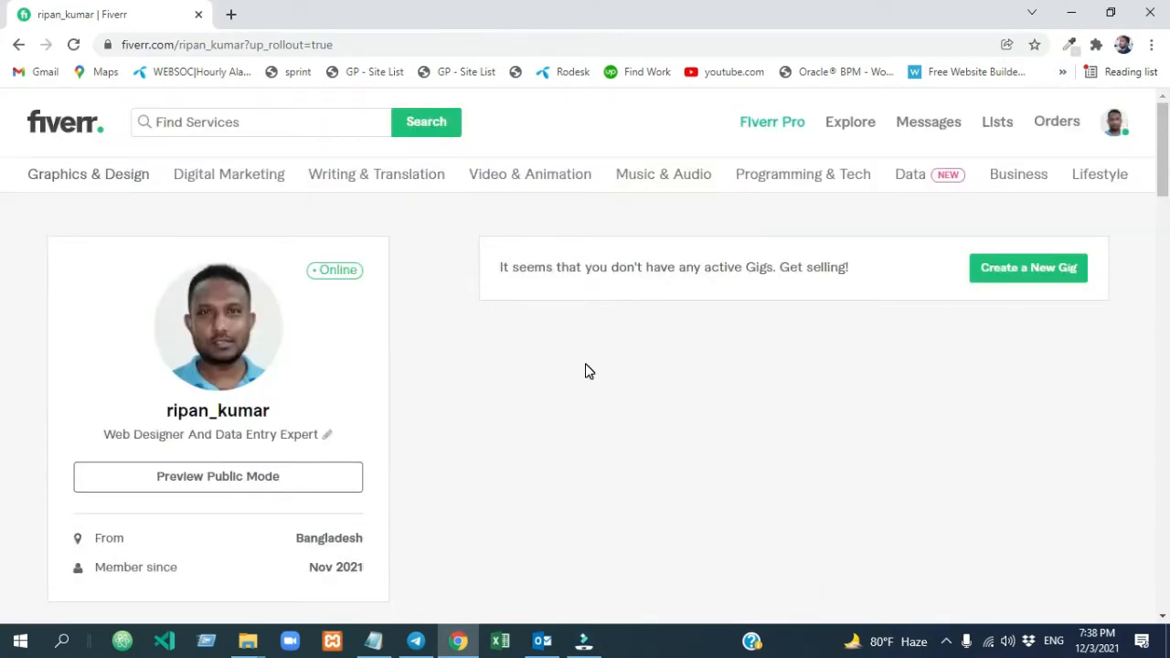
left_click(1006, 277)
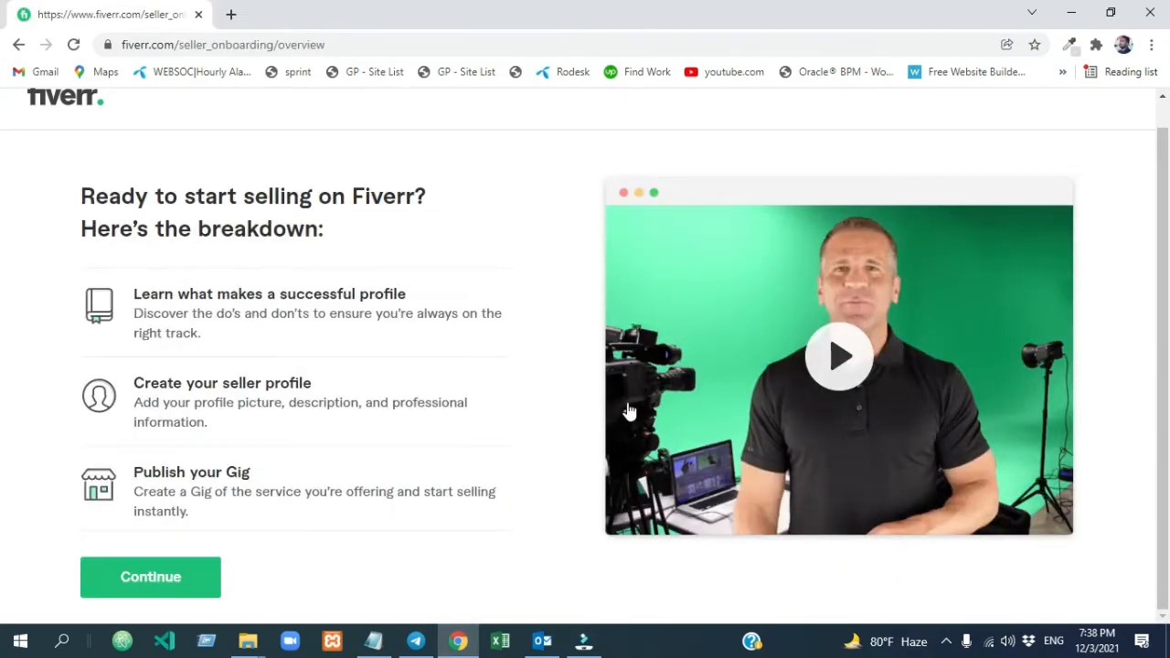
Proceed through the seller onboarding overview and profile guideline pages to the Personal Info form.
left_click(167, 578)
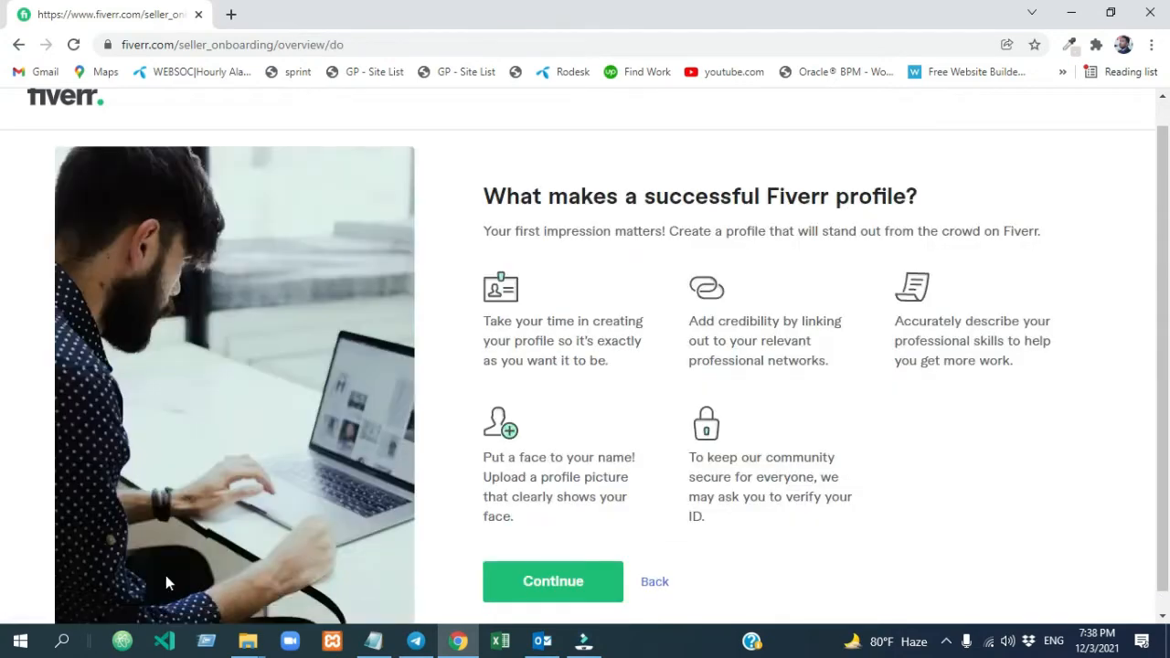
left_click(513, 580)
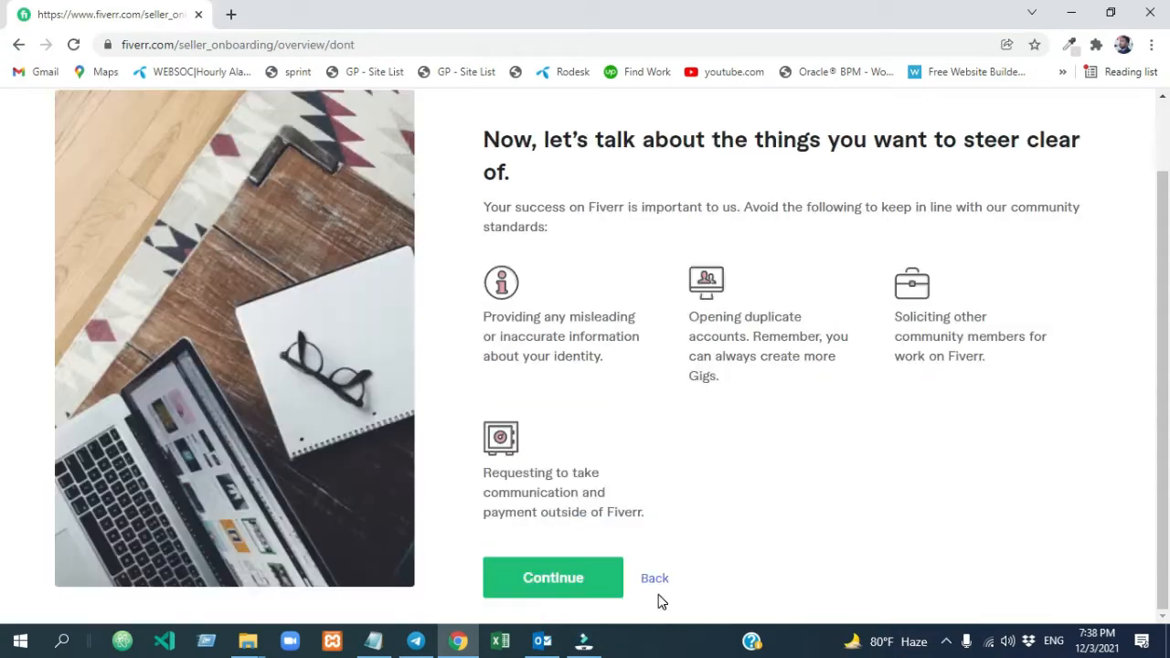
left_click(557, 588)
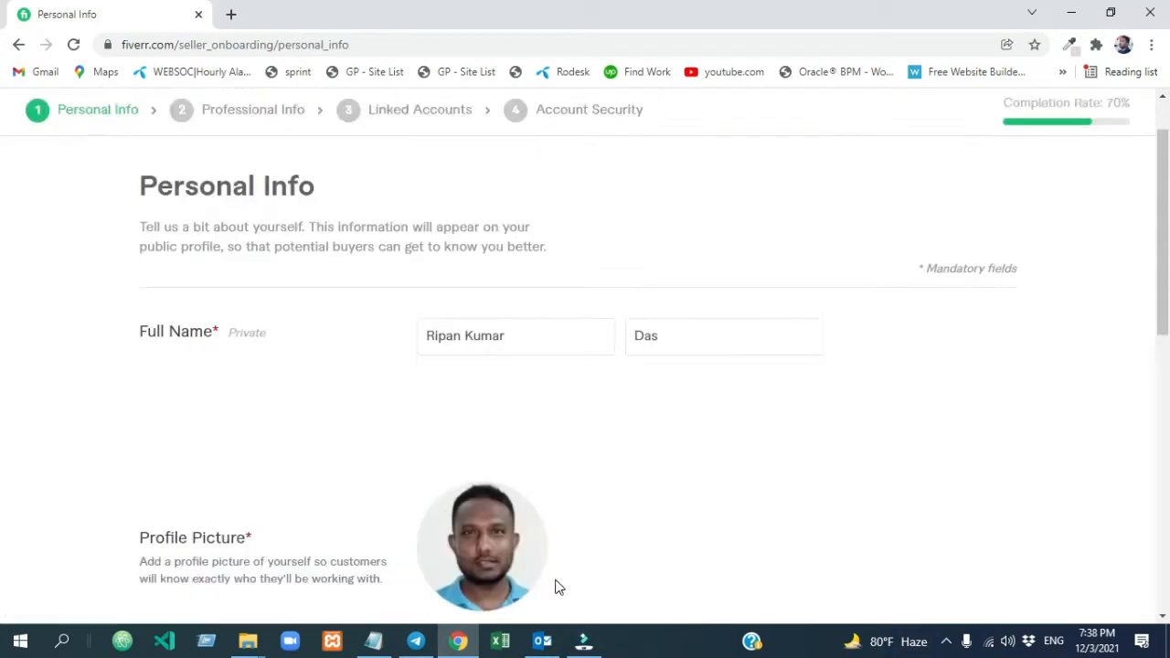
Review the prefilled Personal Info and Professional Info pages and continue to Linked Accounts.
left_click_drag(1166, 226, 1166, 272)
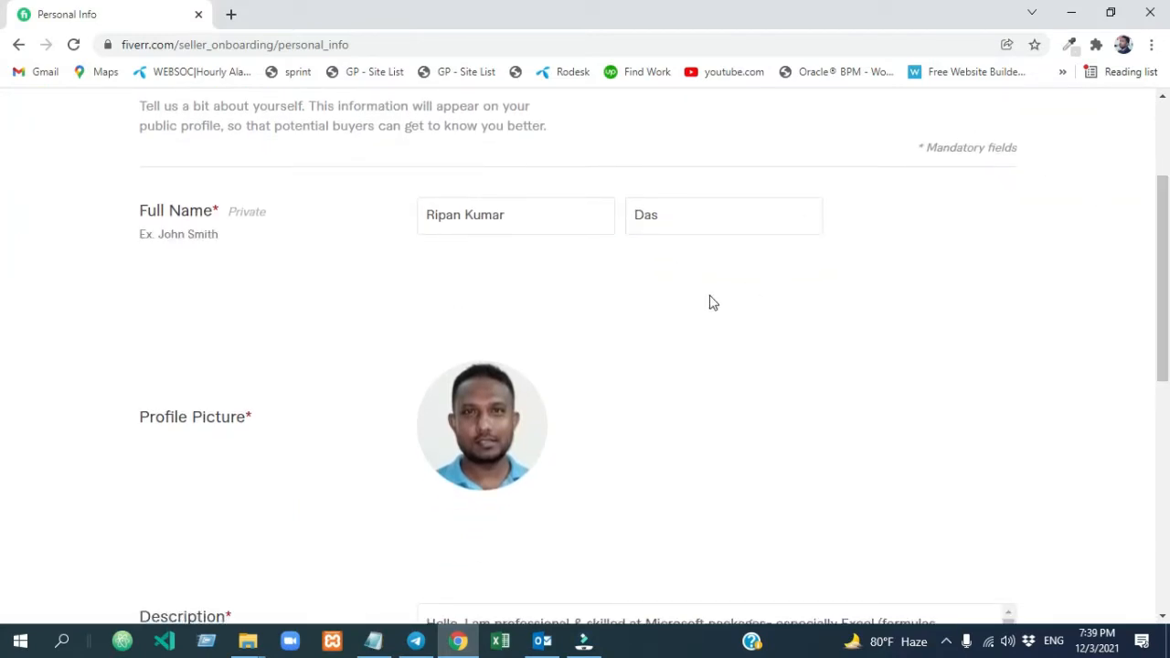
left_click_drag(1165, 295, 1068, 202)
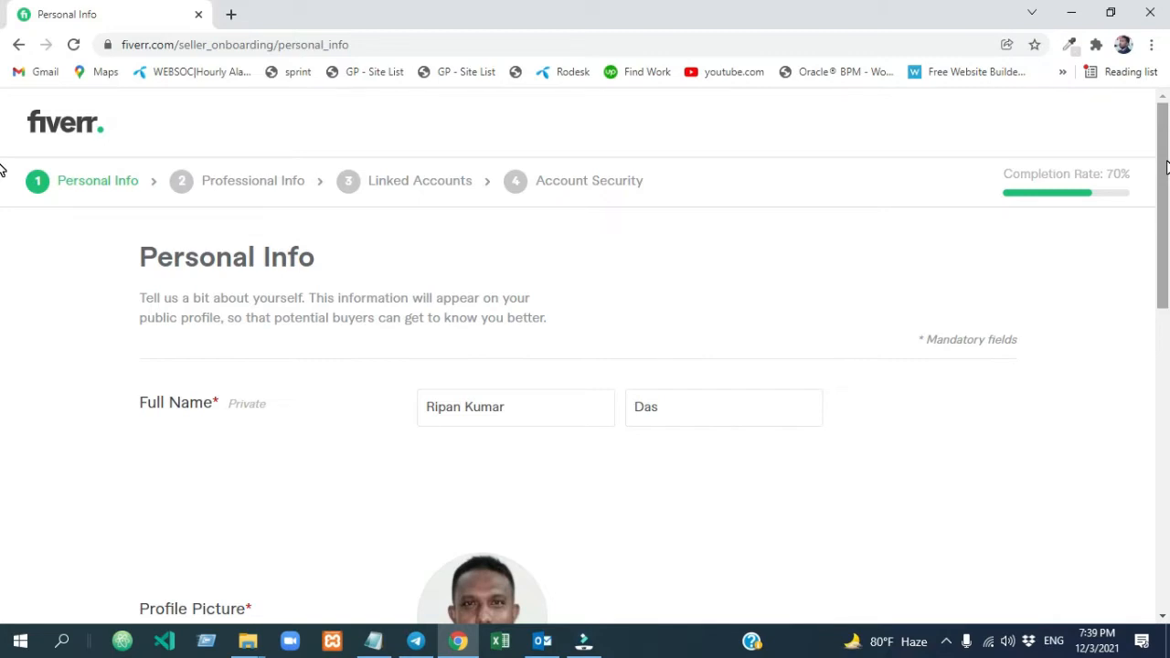
left_click_drag(1166, 166, 1166, 514)
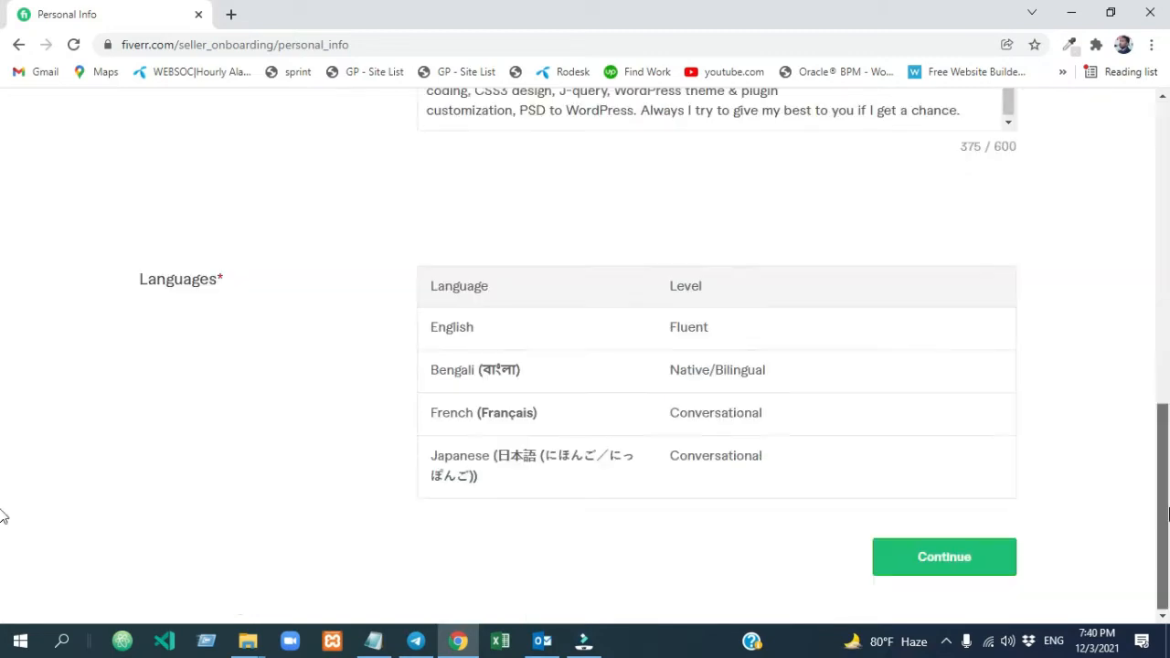
left_click(934, 574)
left_click_drag(1165, 365, 1164, 576)
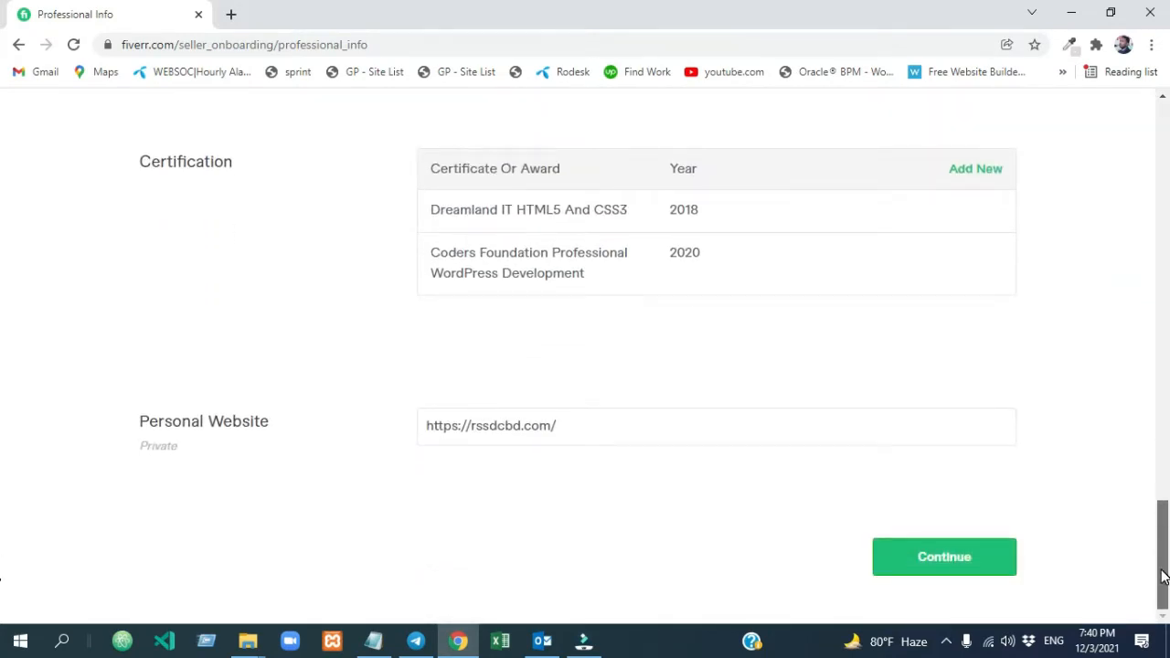
left_click(927, 566)
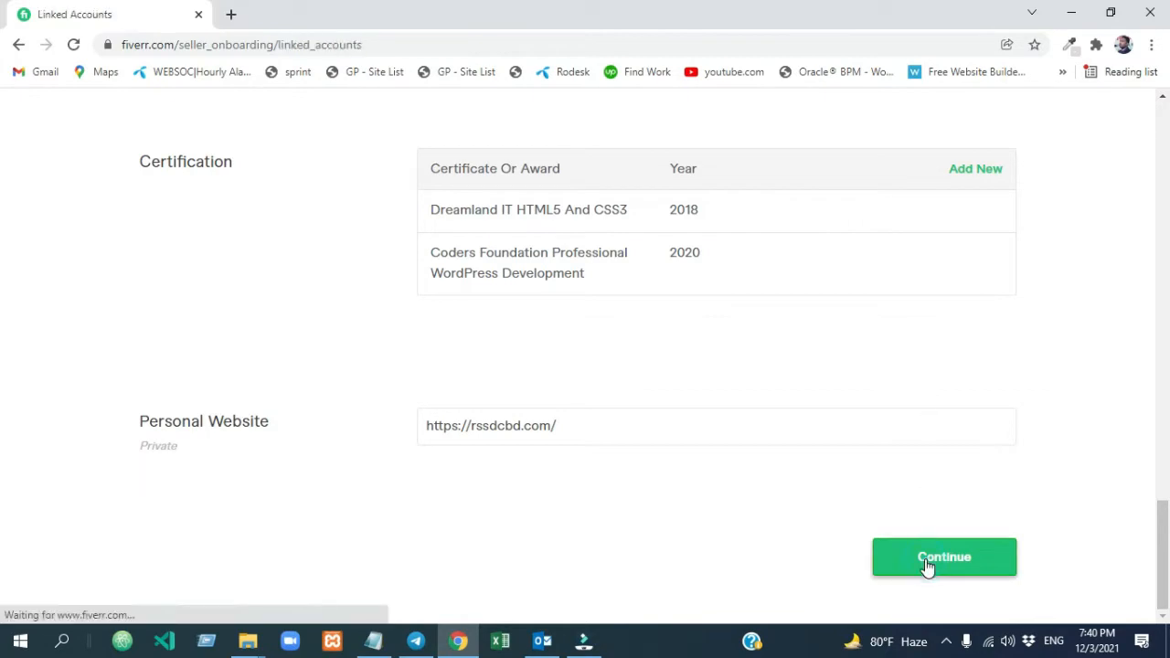
Continue past Linked Accounts without connecting more accounts, and finish the Account Security stage to reach the new gig form.
left_click_drag(1163, 227, 1158, 365)
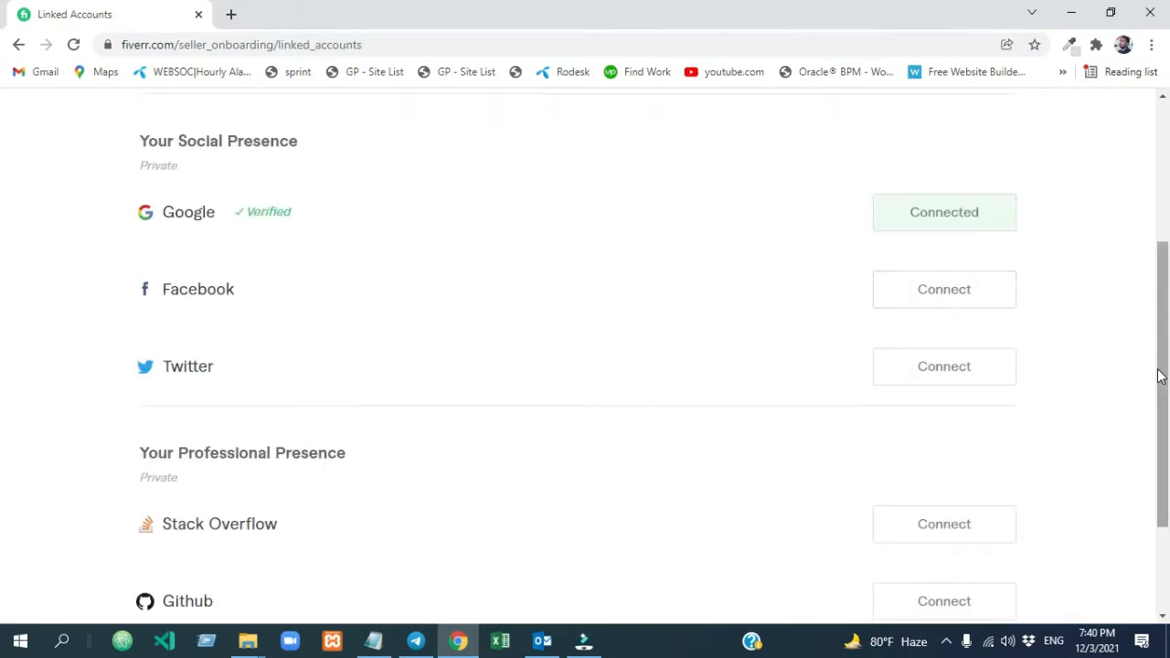
scroll(1159, 377, "up", 3)
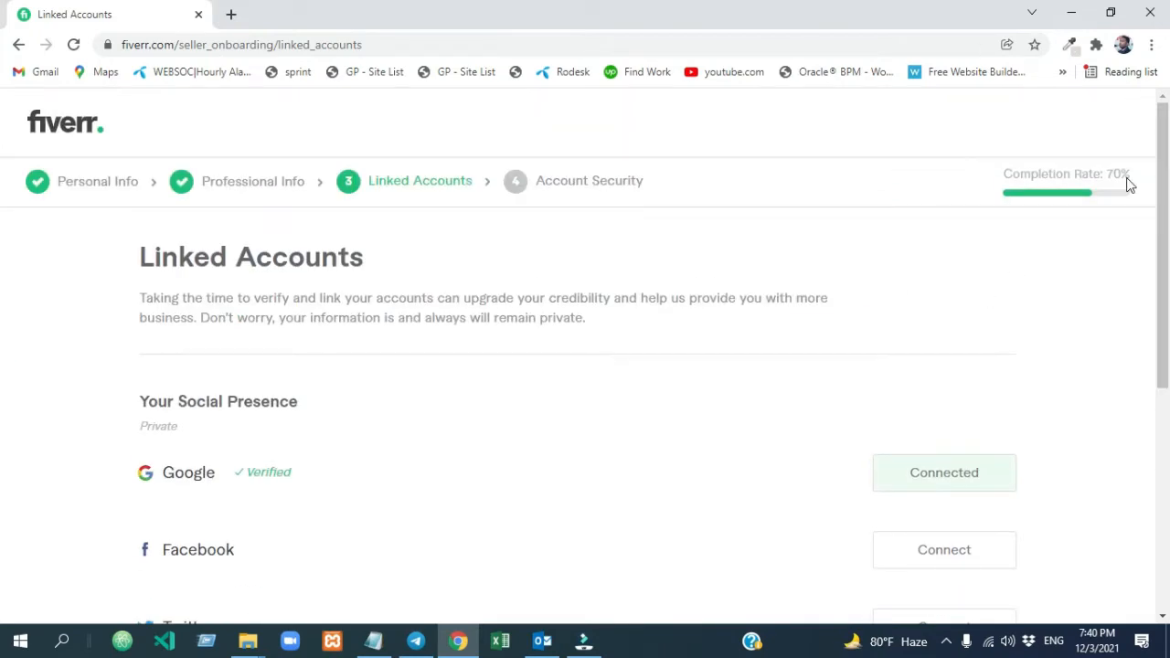
left_click_drag(1165, 250, 1159, 445)
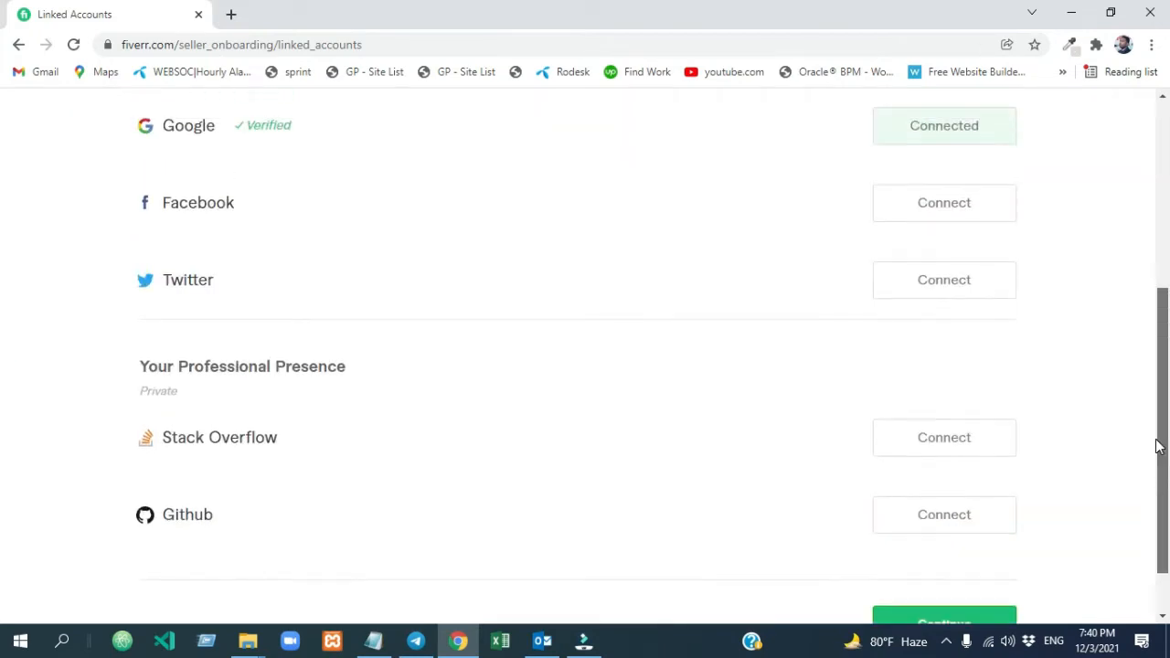
scroll(1159, 445, "down", 1)
left_click(958, 569)
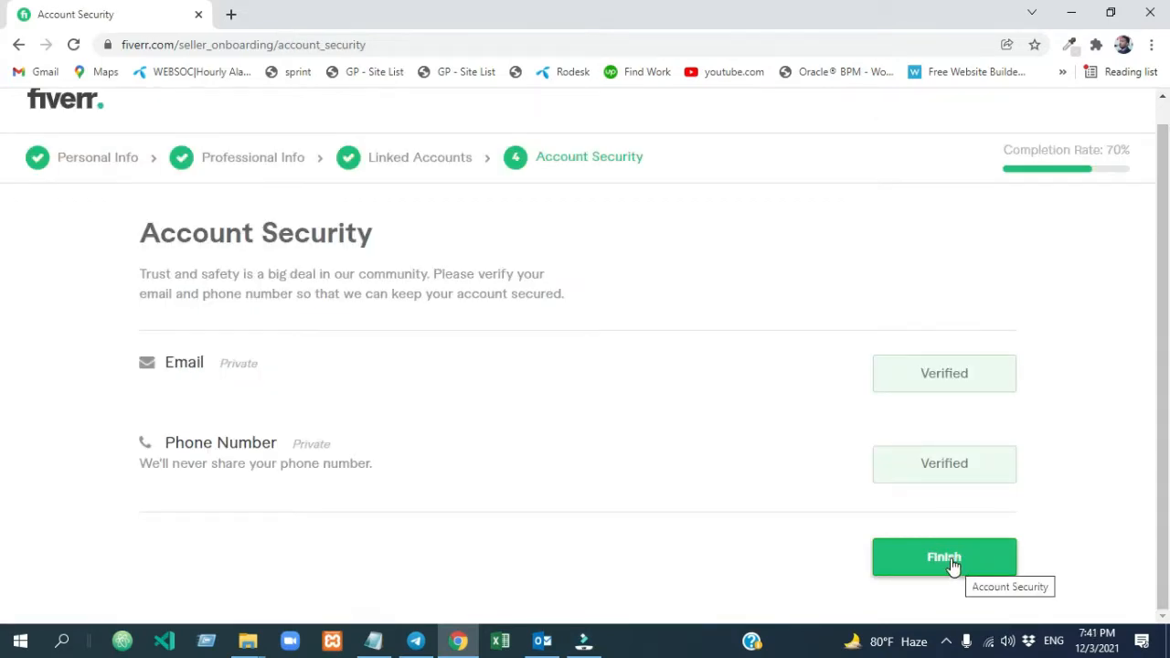
left_click(950, 558)
left_click(575, 378)
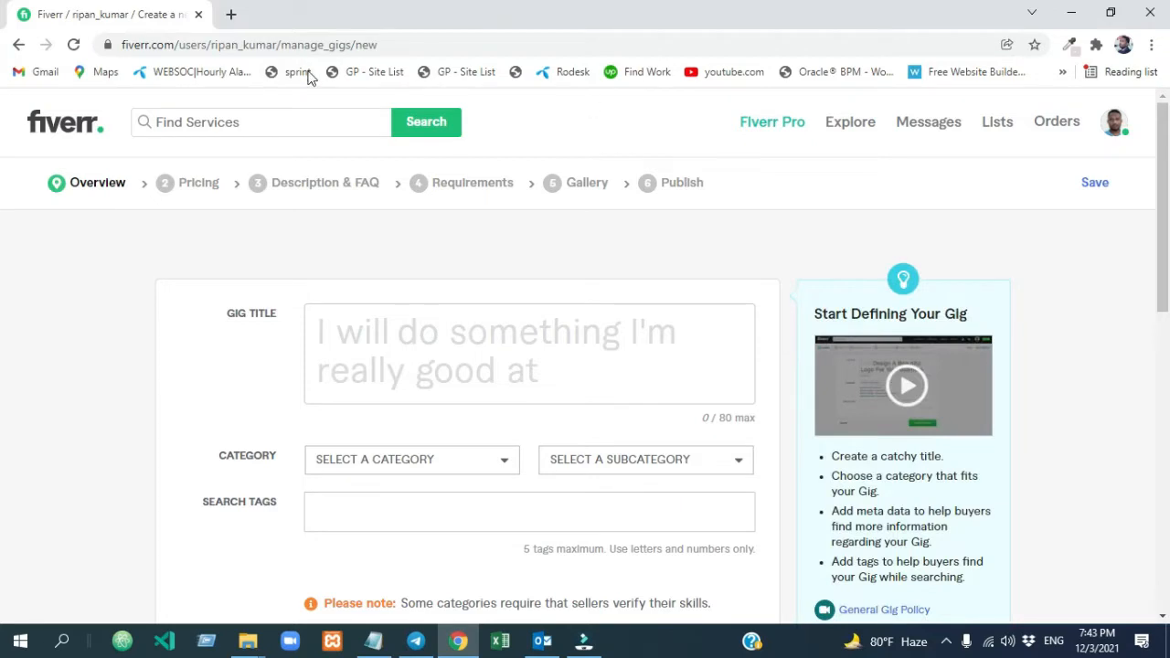
Open Fiverr in a new browser tab and search its services for "elementor".
left_click(232, 15)
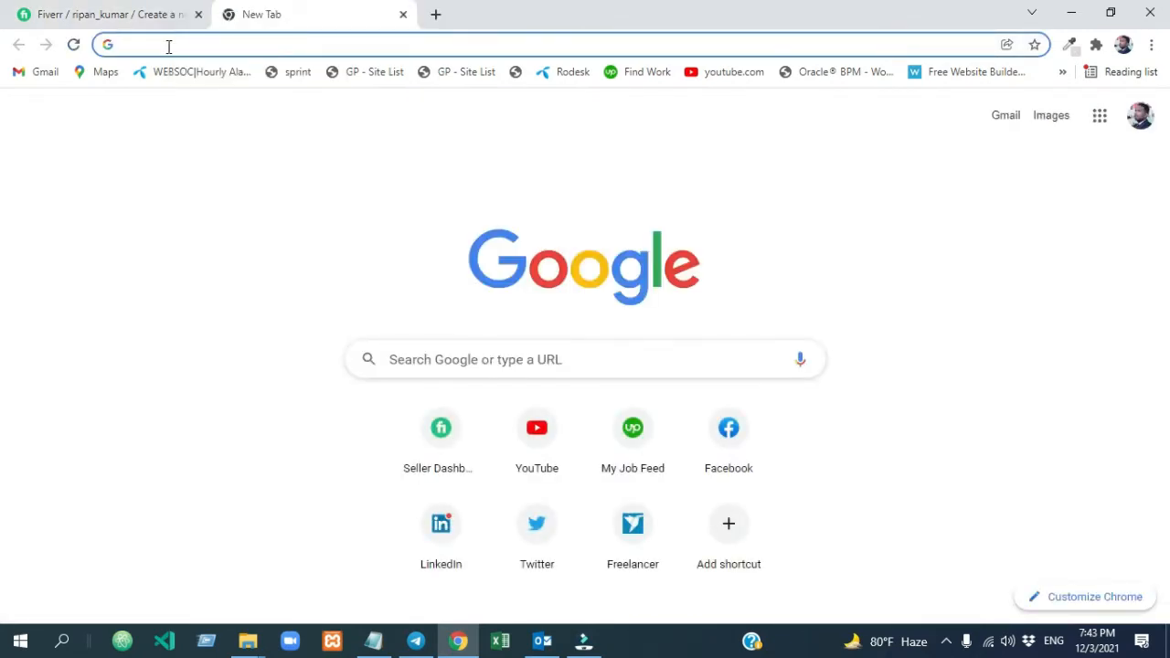
type("five")
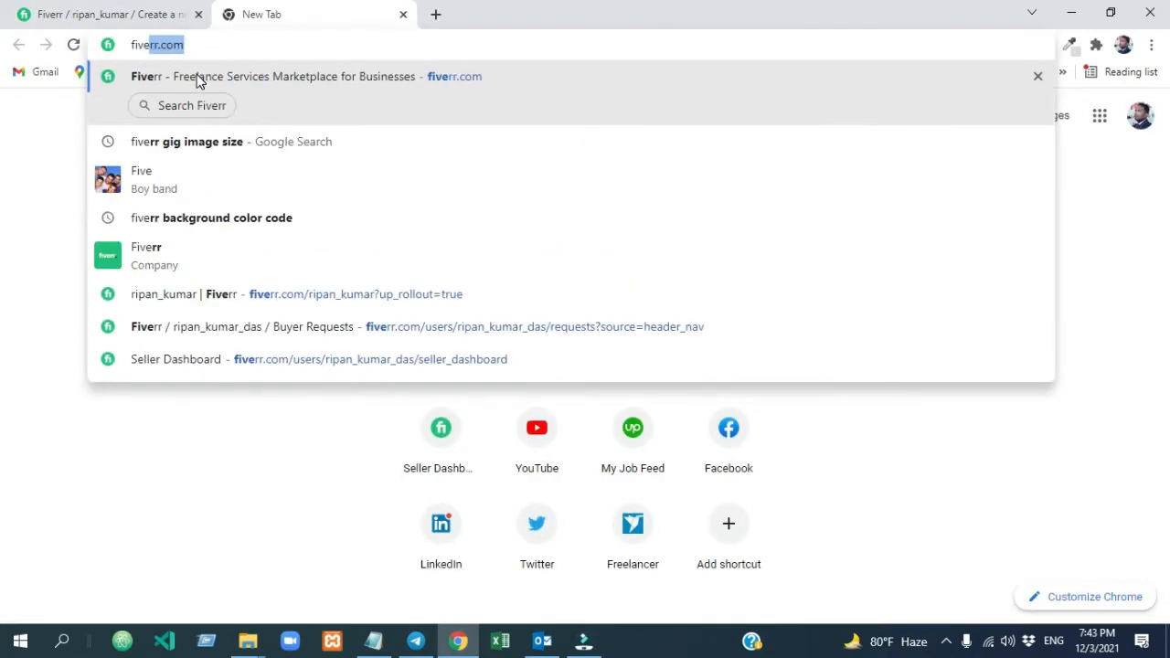
left_click(197, 77)
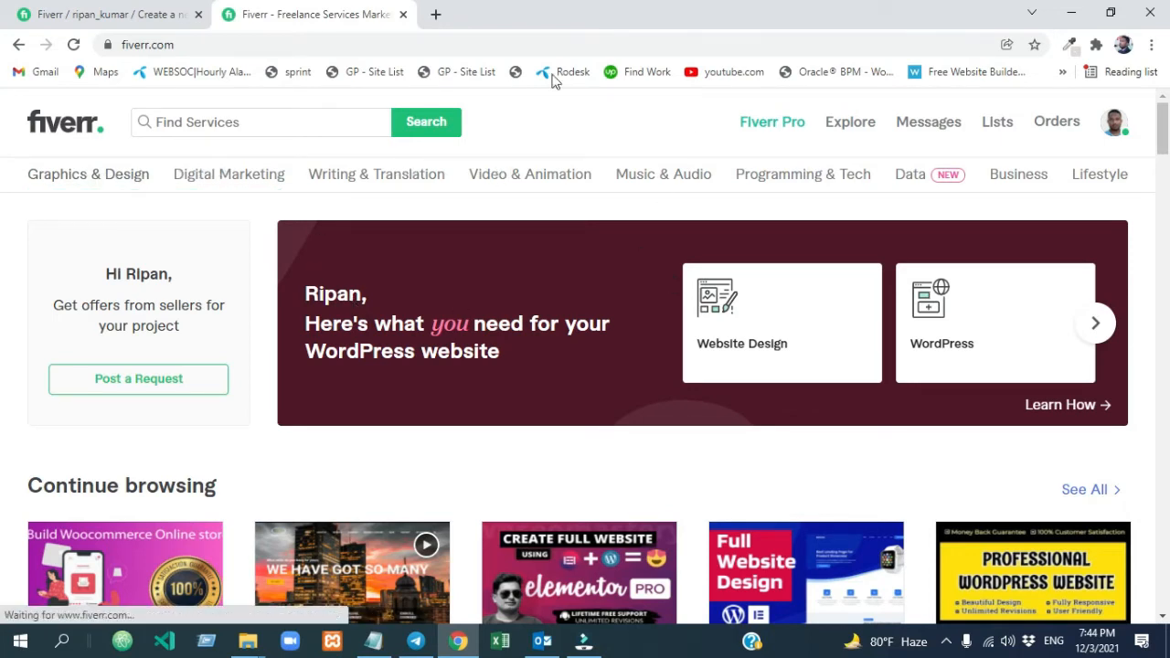
left_click(215, 121)
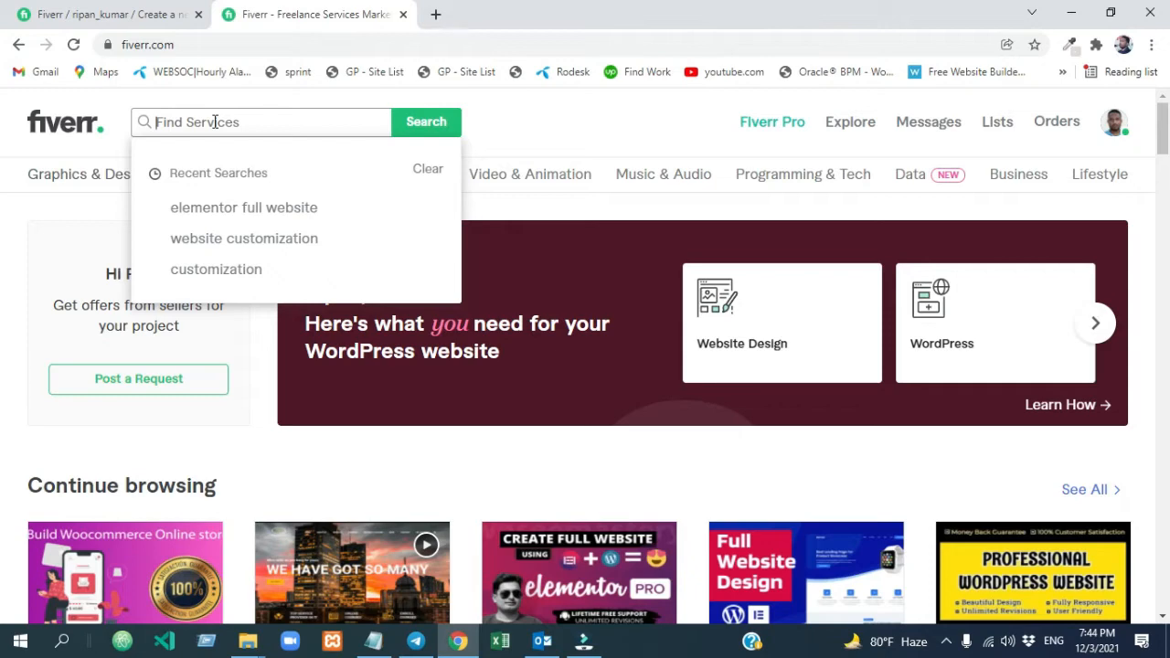
type("e")
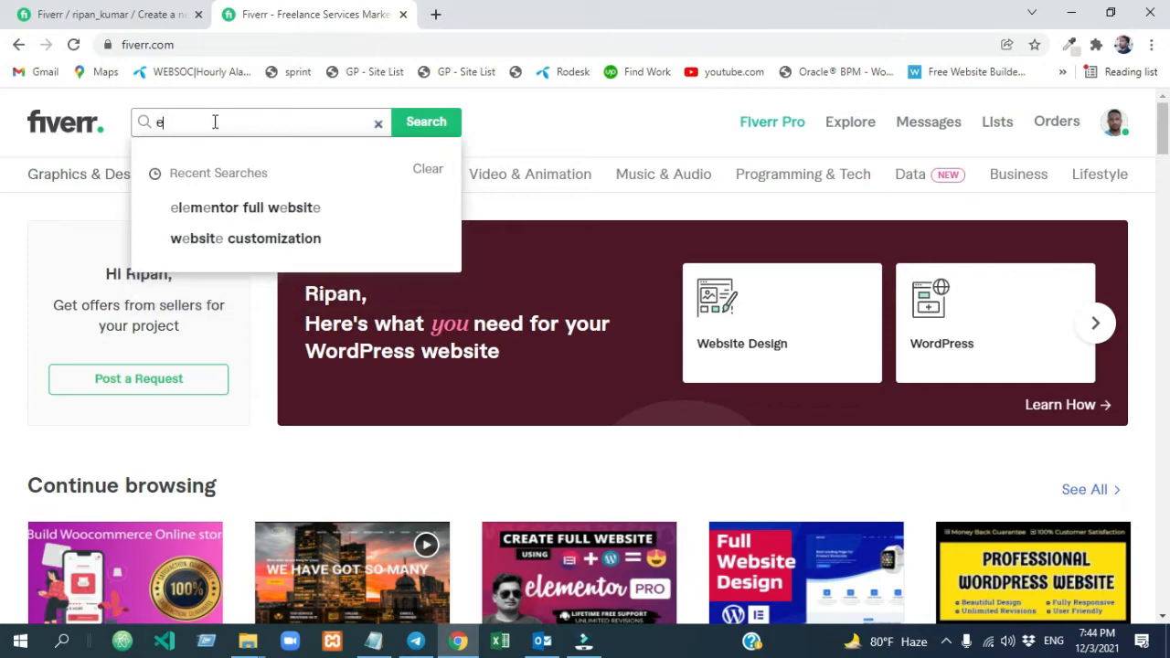
type("lement")
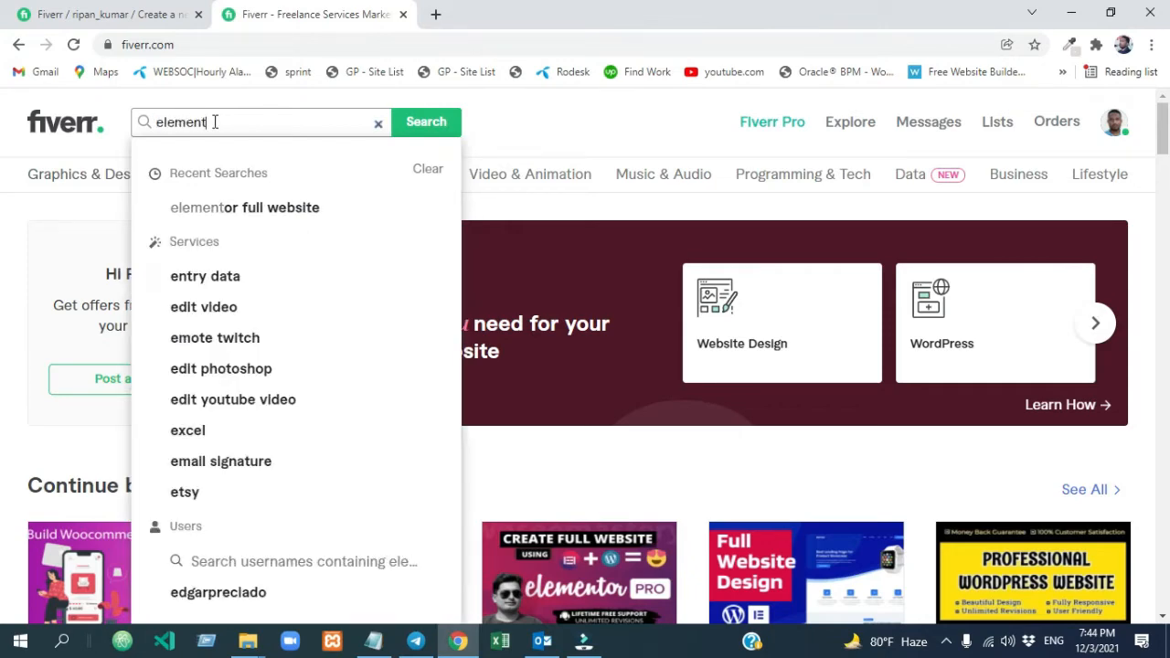
type("or")
key("Return")
Open the gig "I will duplicate, clone, copy wordpress website by elementor pro" from the results and look over its page.
mouse_move(1162, 183)
left_mouse_down()
mouse_move(1163, 526)
mouse_move(1164, 137)
mouse_move(1165, 192)
mouse_move(1165, 137)
mouse_move(1165, 172)
left_mouse_up()
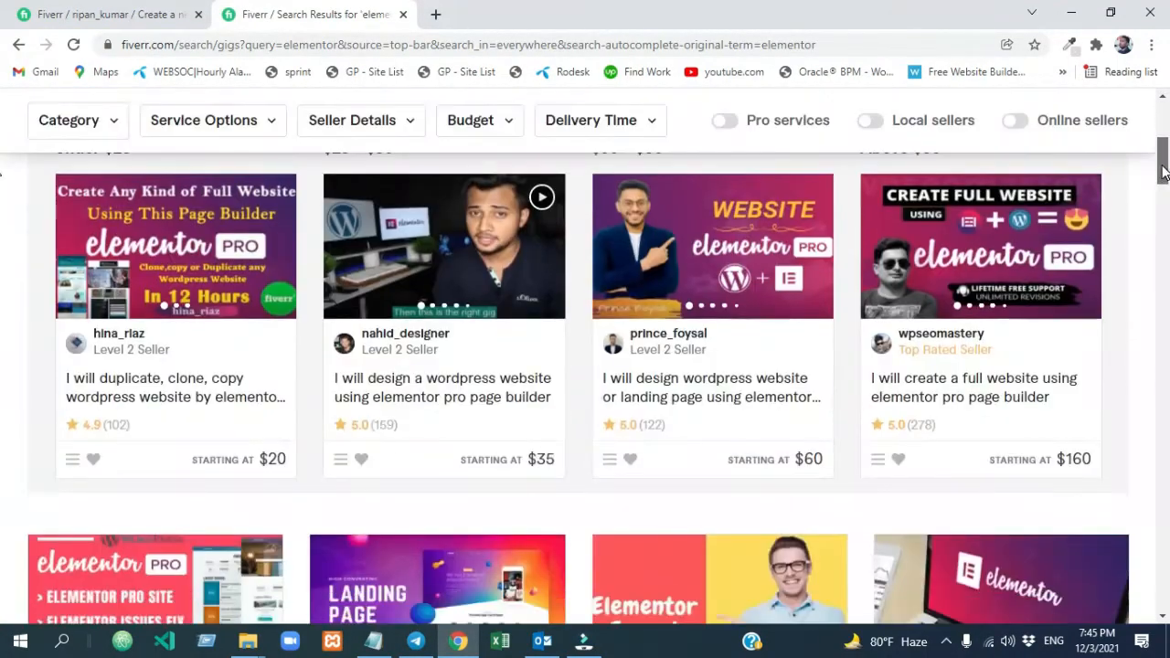
left_click(152, 398)
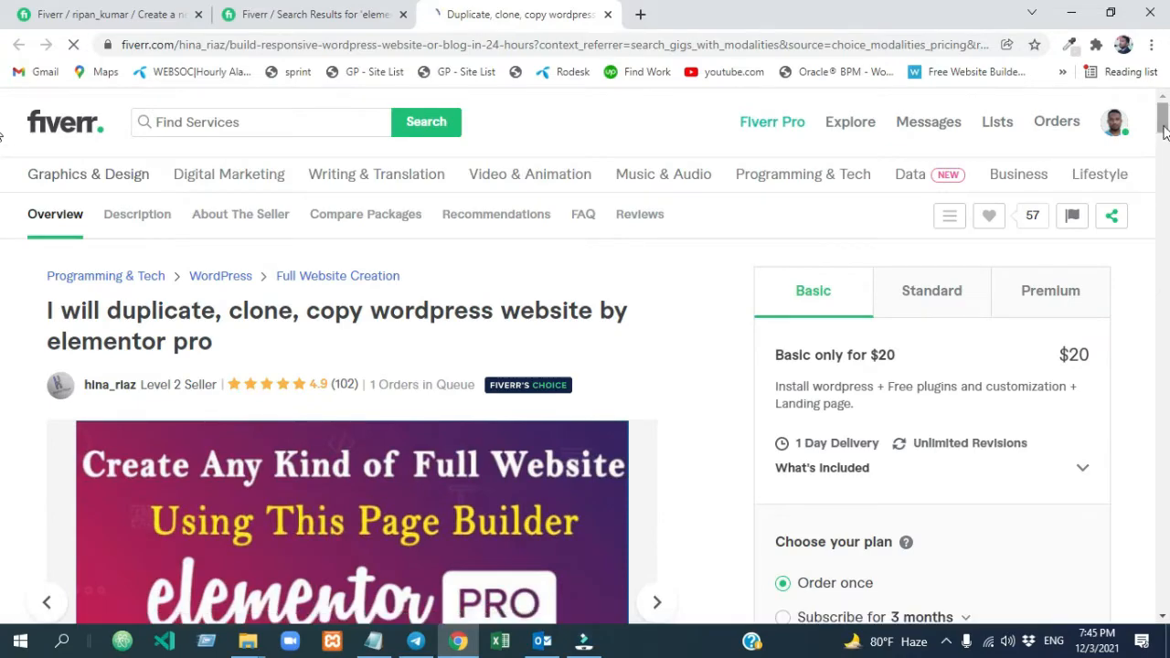
left_click_drag(1164, 131, 1166, 68)
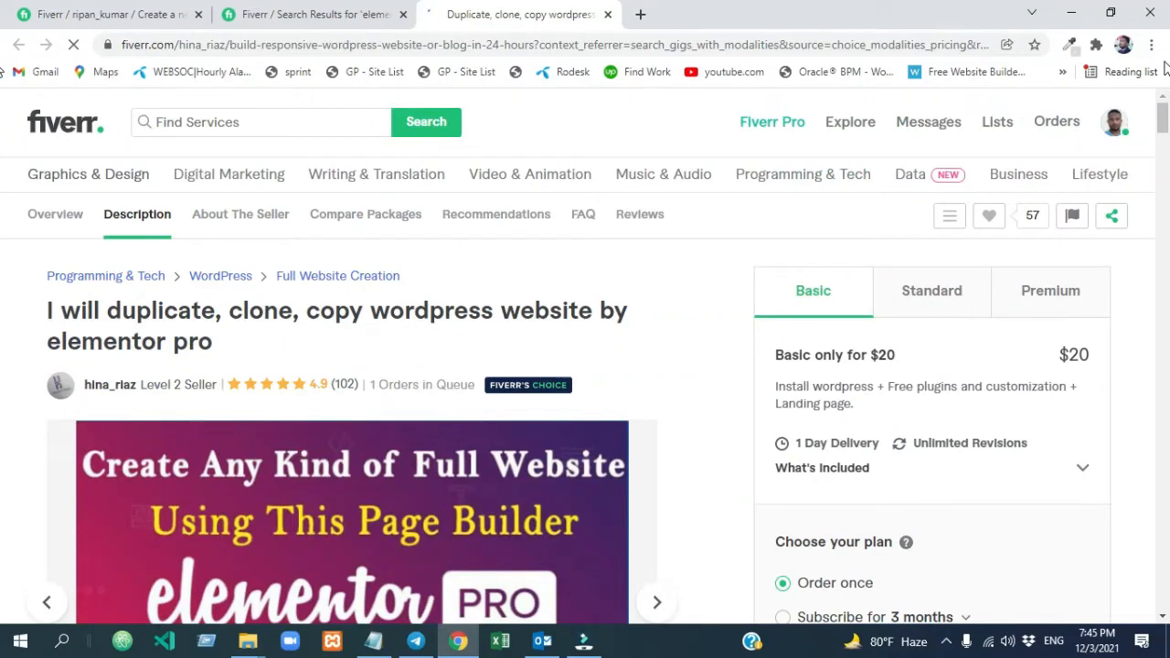
Copy "I will customization full WordPress website using Elementor with any Theme" from the Notepad sample file into the new gig's title.
left_click(112, 15)
left_click(368, 338)
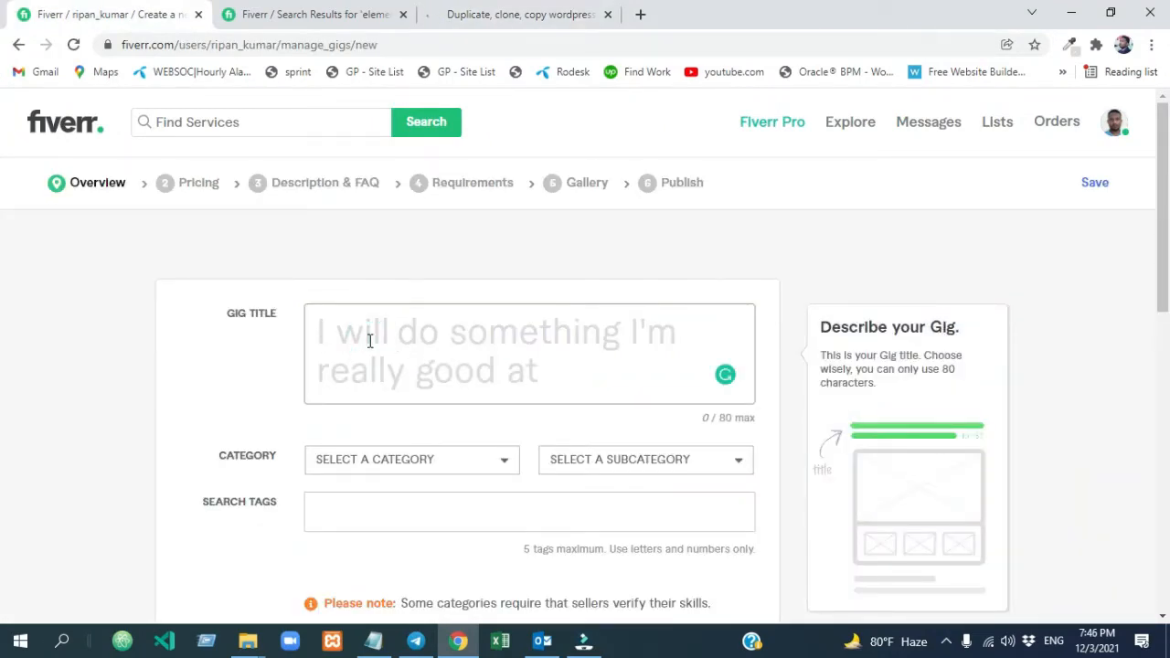
left_click(376, 644)
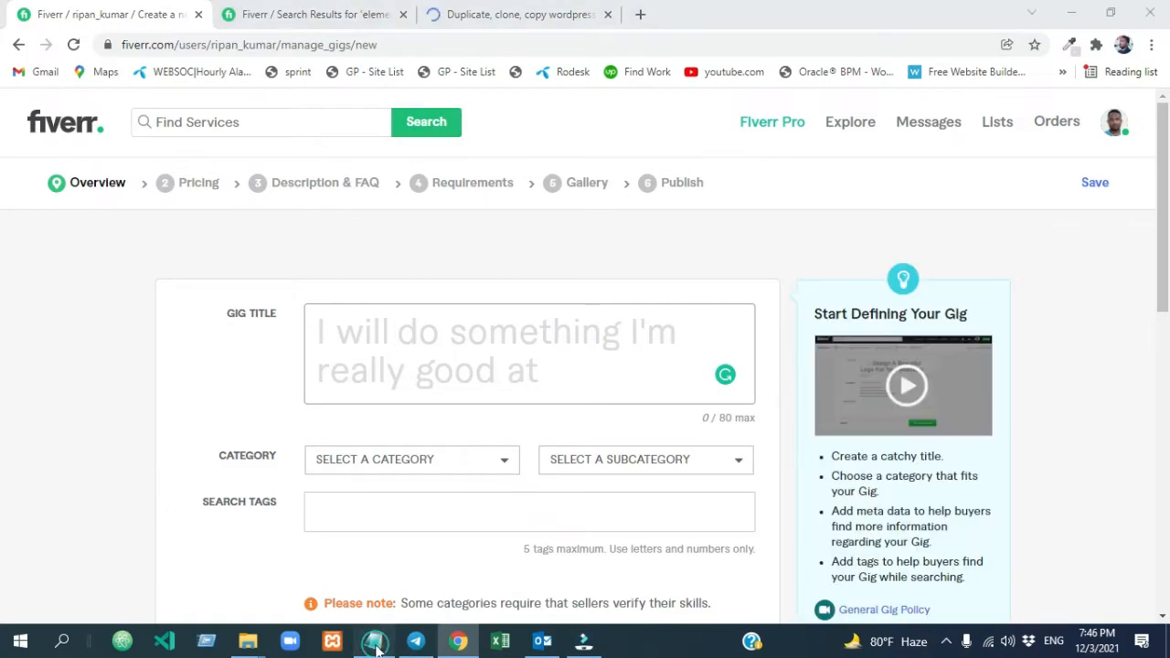
left_click_drag(1168, 173, 1132, 81)
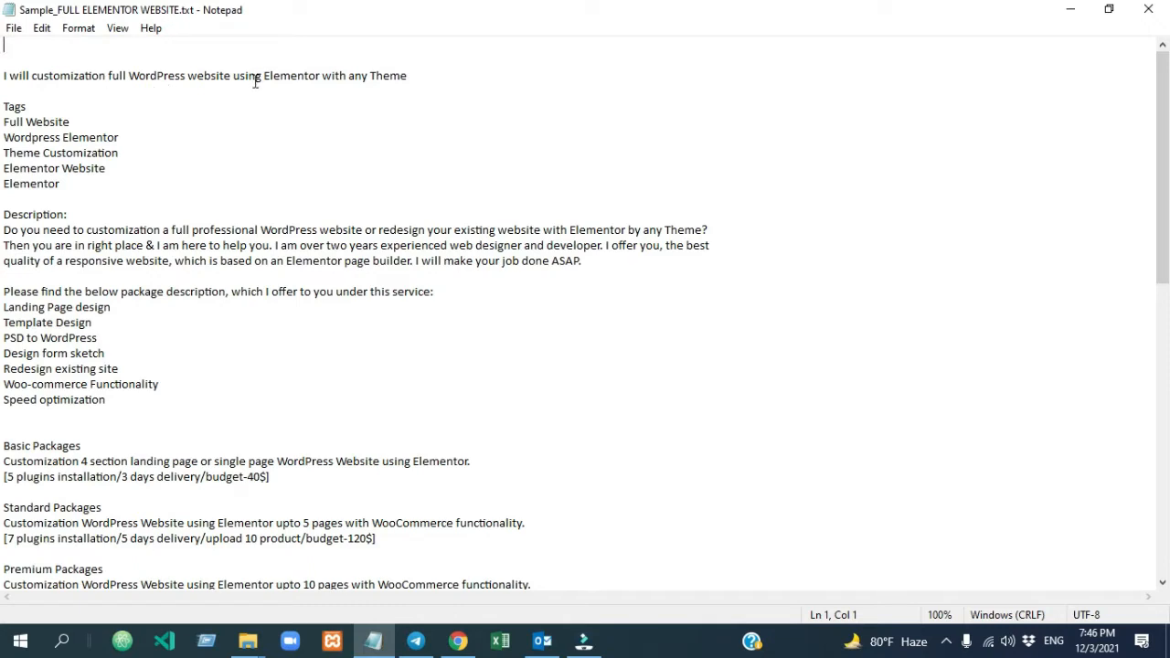
left_click_drag(423, 77, 5, 75)
key("ctrl+c")
key("alt+Tab")
left_click(394, 332)
key("ctrl+v")
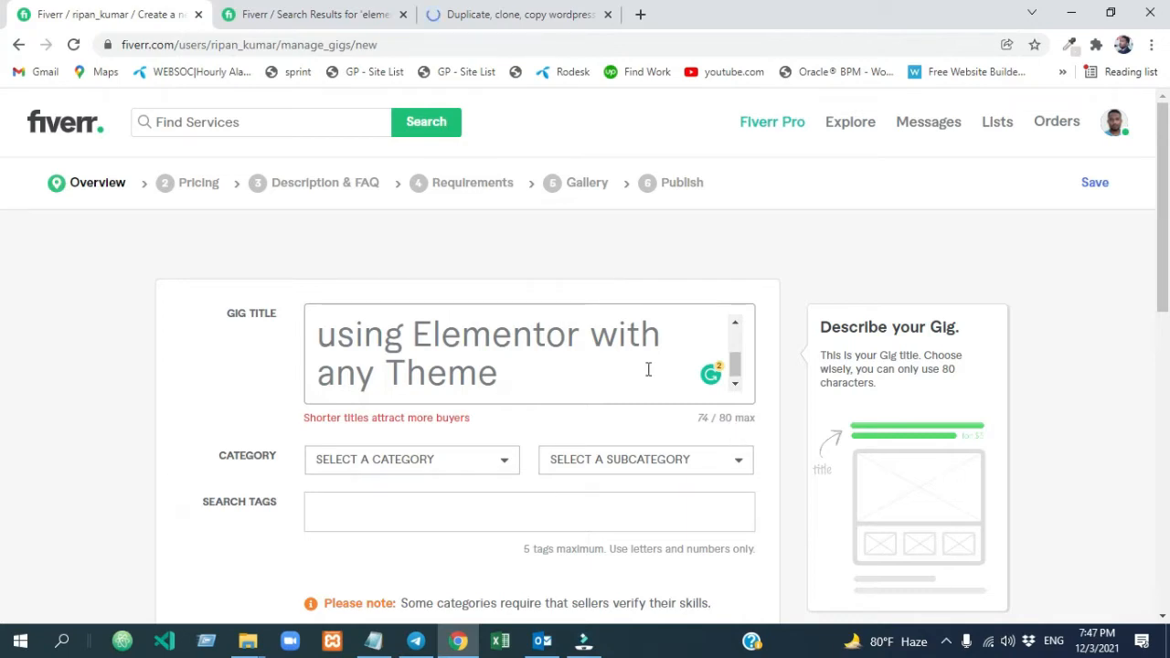
Remove the duplicated "I will" from the pasted gig title so its own text starts with "customization".
scroll(648, 368, "up", 2)
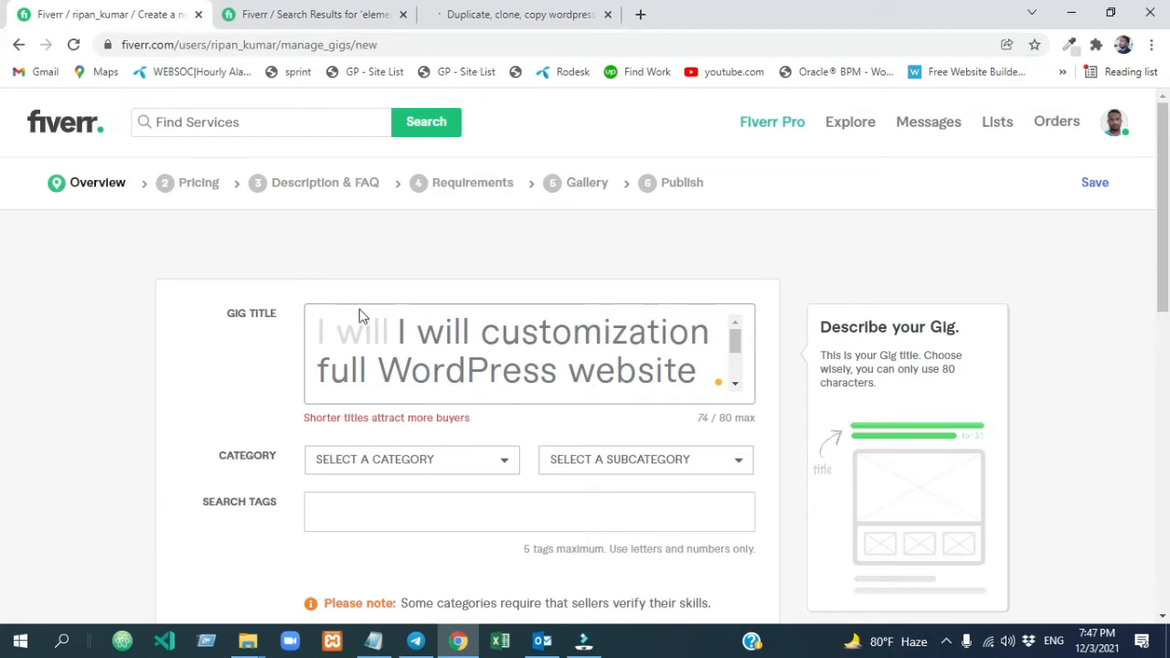
left_click(485, 334)
key("BackSpace")
key("BackSpace")
key("BackSpace")
key("BackSpace")
key("BackSpace")
key("BackSpace")
key("BackSpace")
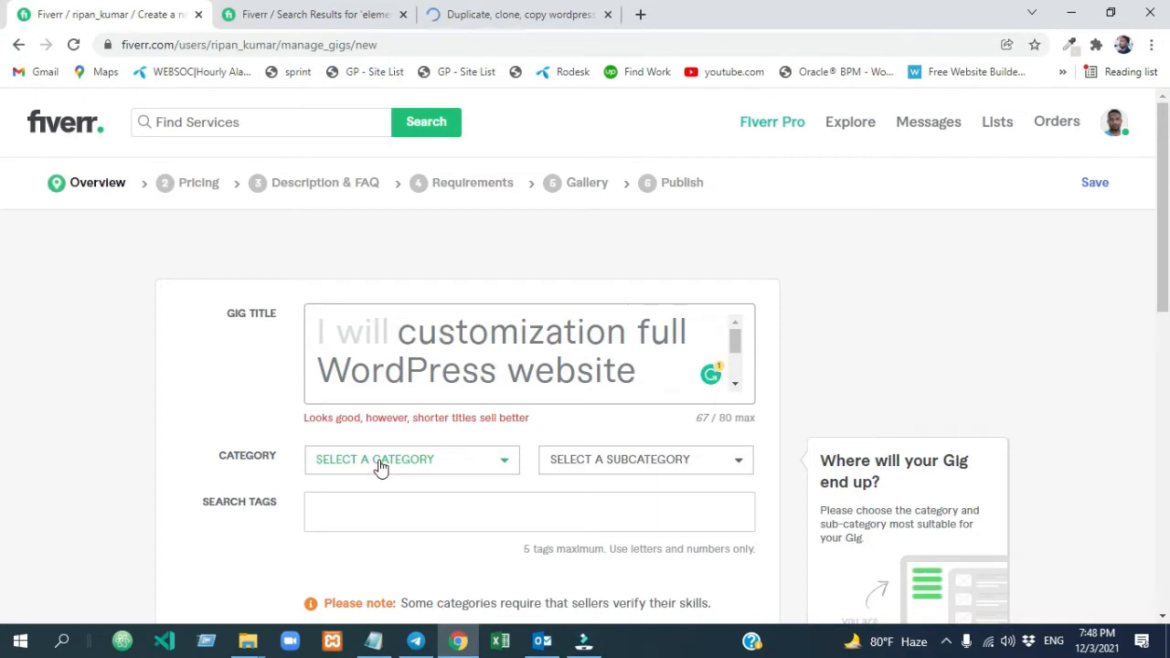
Set the gig's category to Programming & Tech and its subcategory to WordPress.
left_click(503, 459)
scroll(1166, 243, "down", 2)
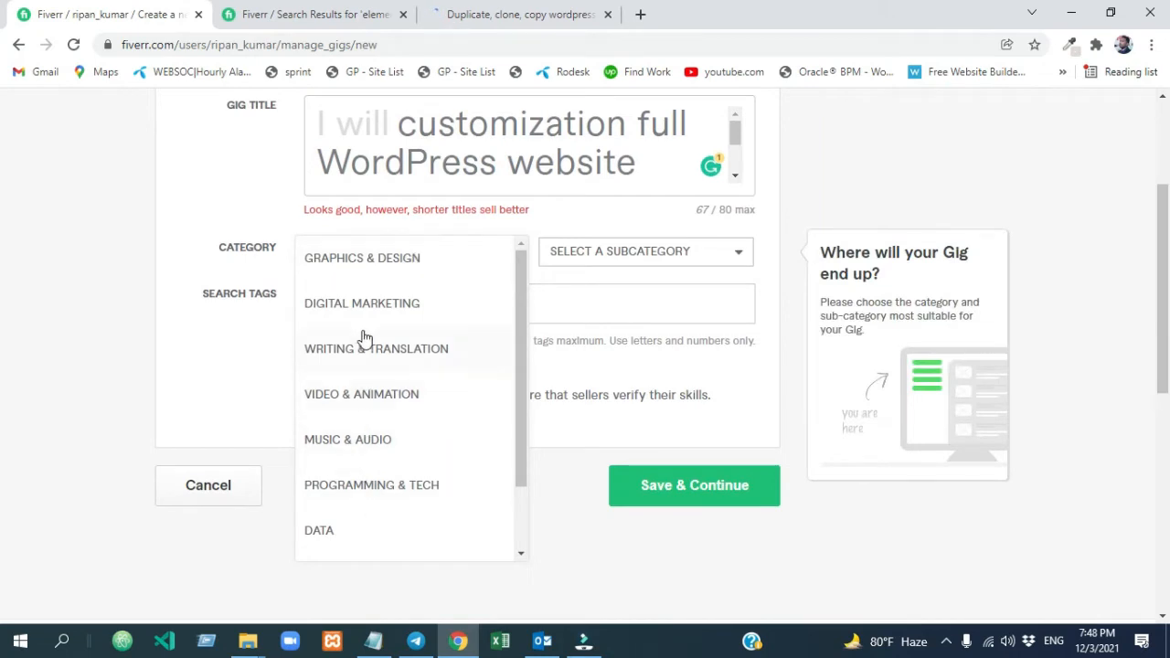
left_click(371, 490)
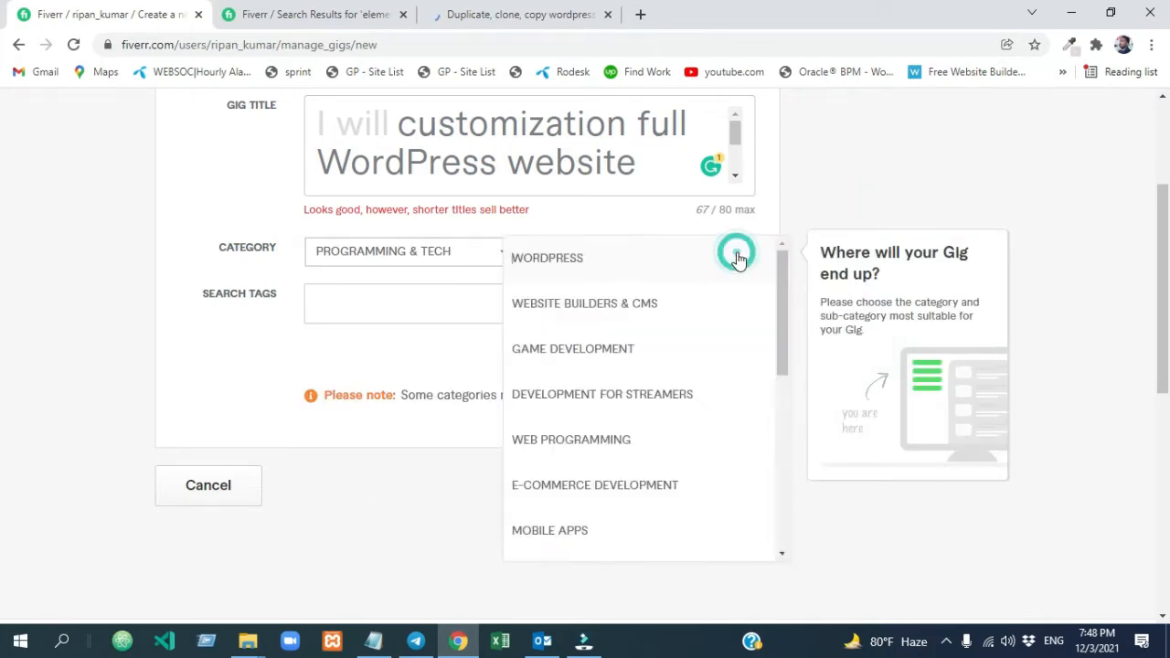
left_click(738, 257)
left_click(554, 270)
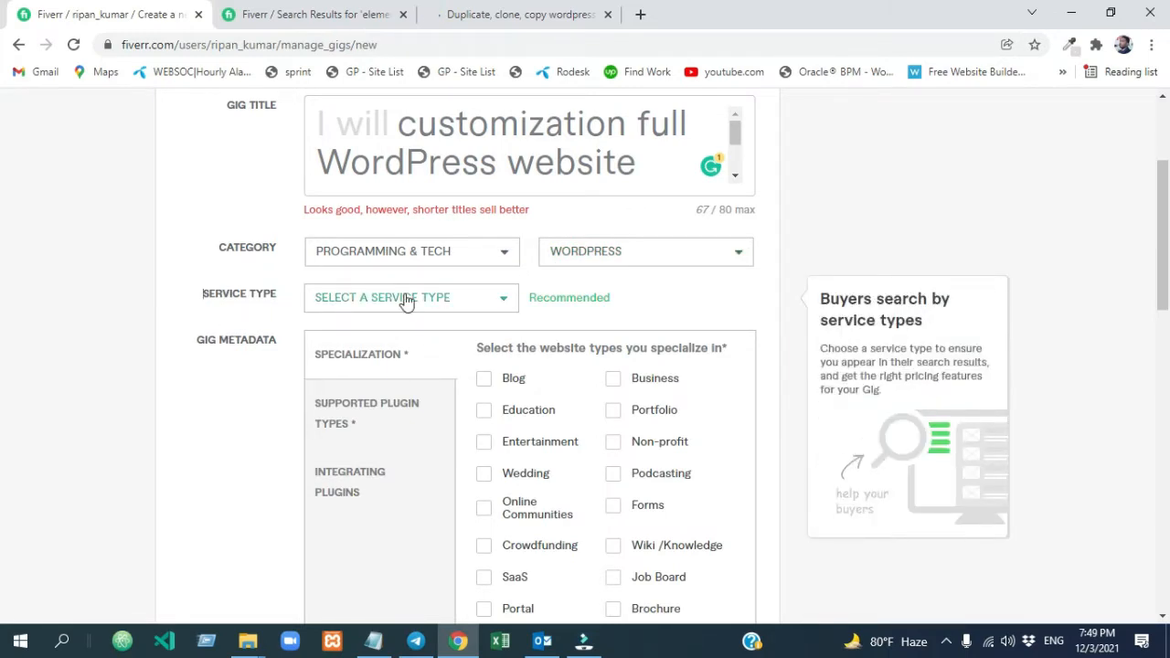
Set the service type to Full Website Creation and mark Blog, Education and Entertainment among the website specializations.
left_click(503, 301)
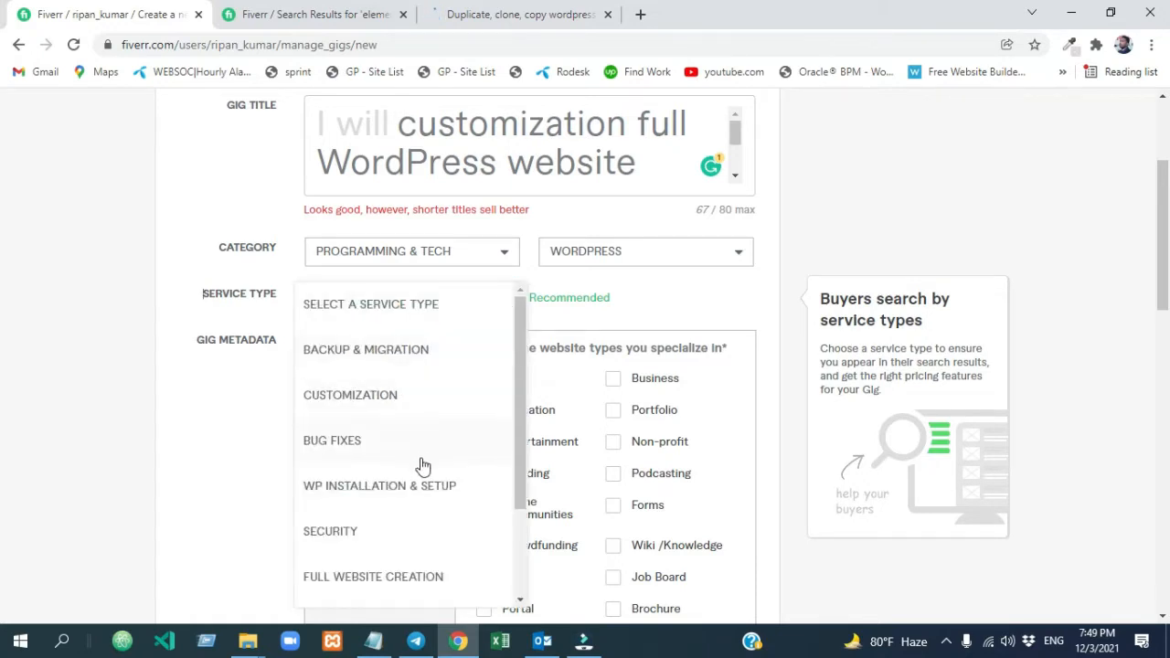
left_click(382, 578)
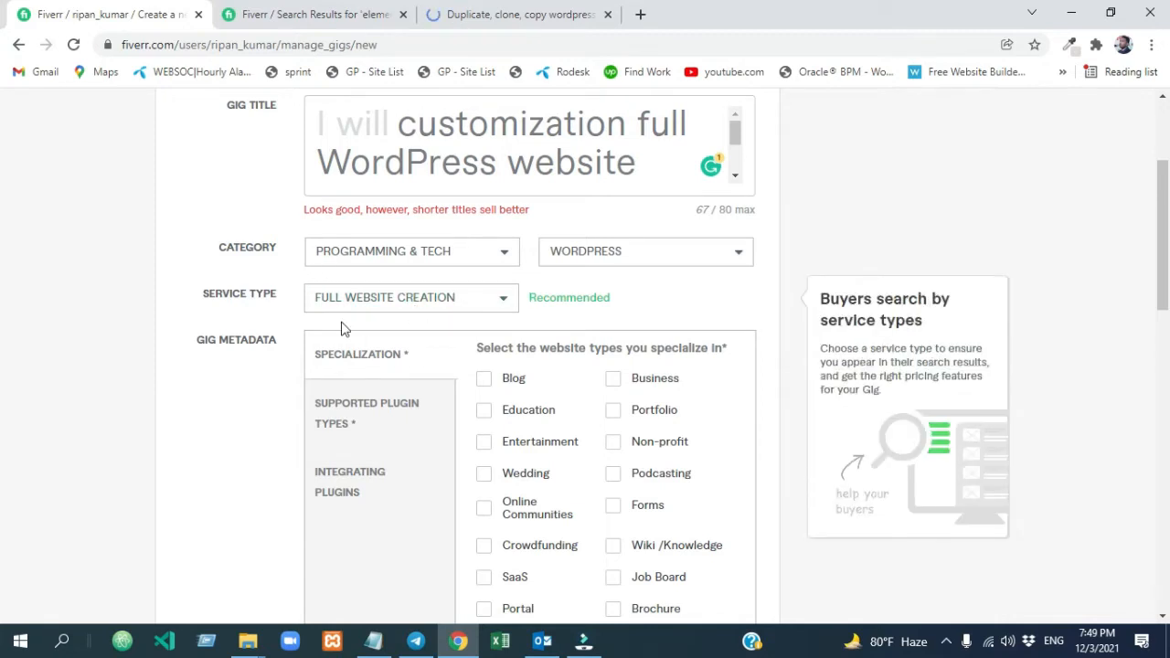
scroll(1164, 213, "down", 3)
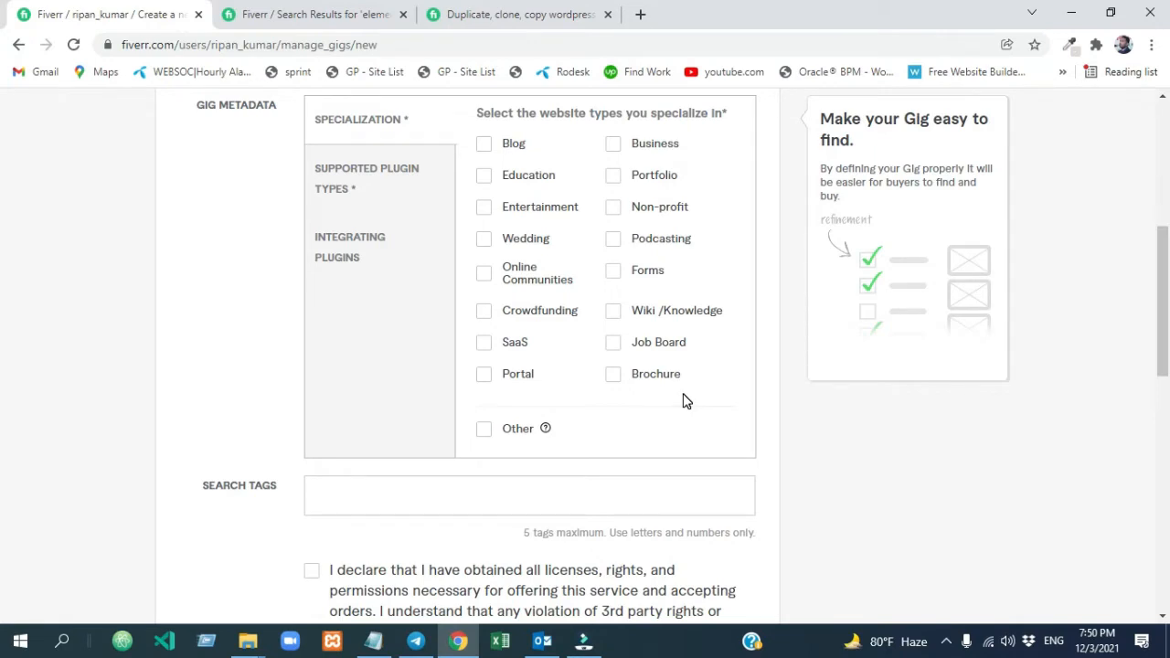
left_click(485, 150)
left_click(485, 184)
left_click(483, 209)
Select the supported plugin types, including Chat, Gallery and Map, and mark all listed integrating plugins except Akismet, Aweber, Clickbank and Other.
left_click(484, 334)
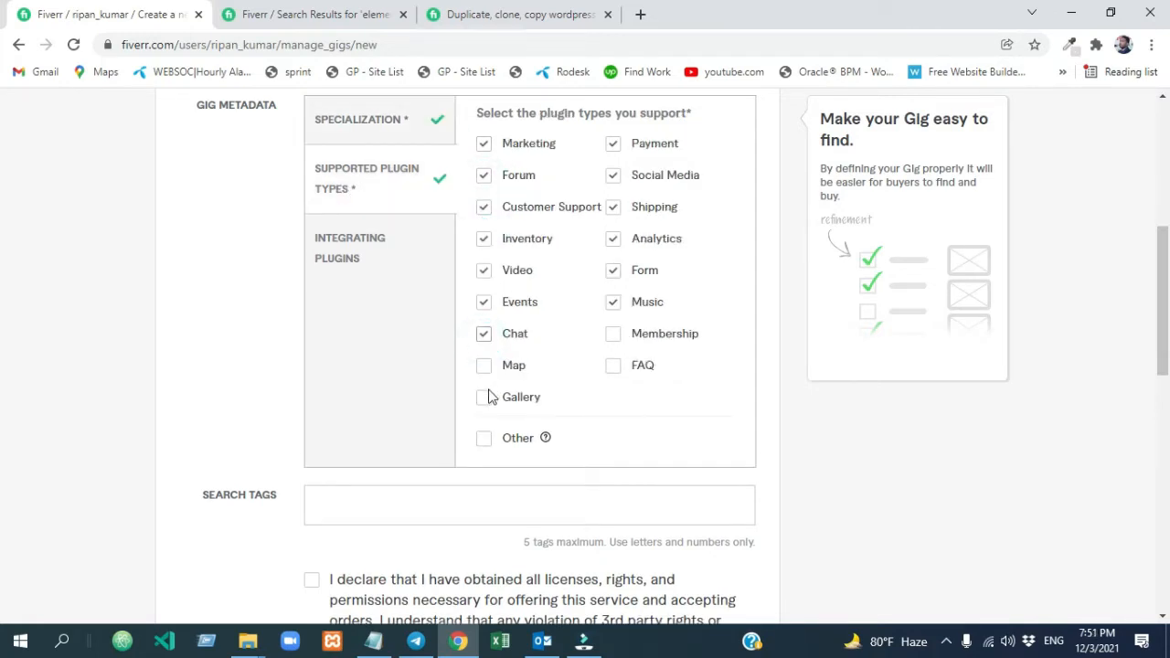
left_click(484, 397)
left_click(486, 370)
left_click(363, 260)
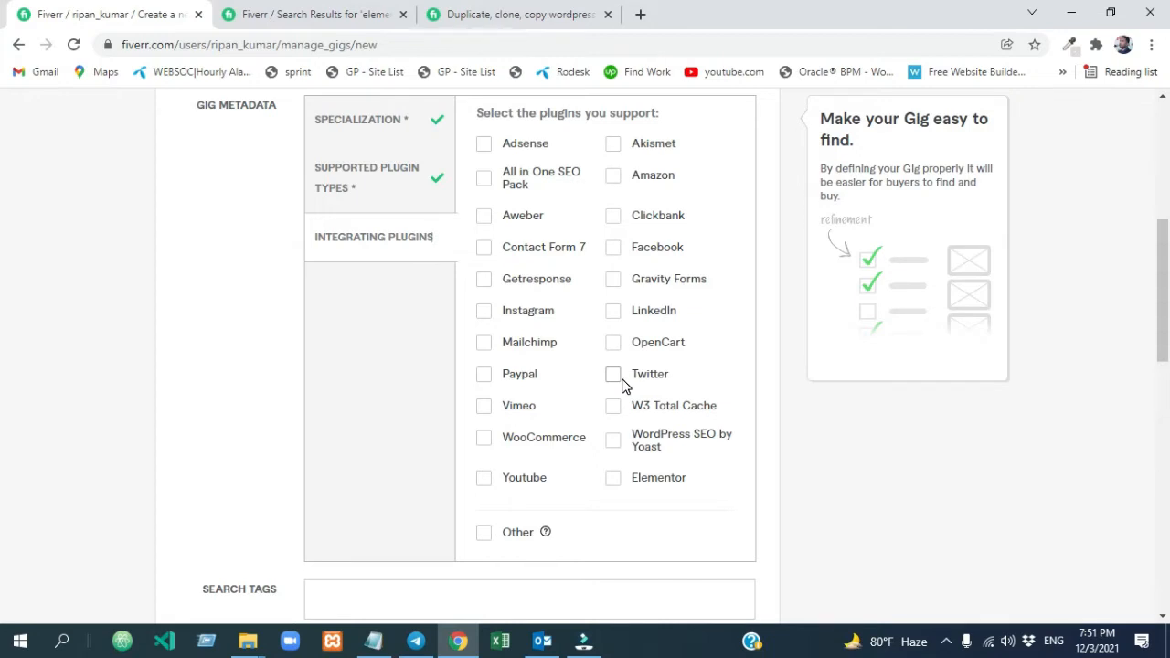
left_click(483, 144)
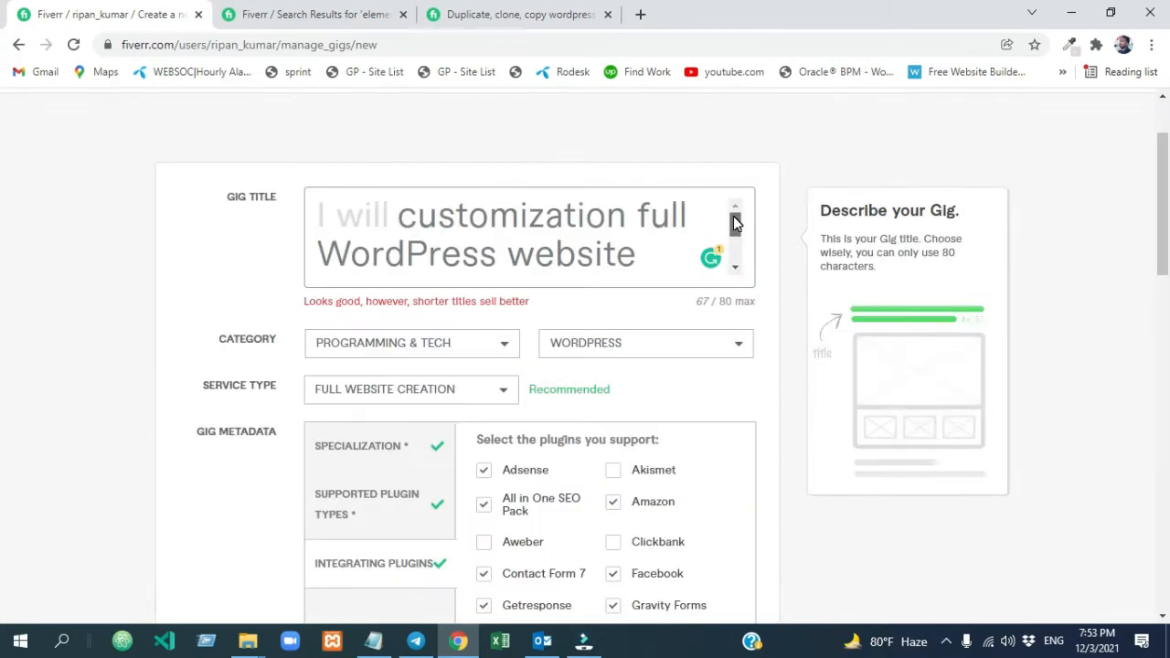
Add the search tags Full Website, Wordpress Elementor, Theme Customization, Elementor Website and Elementor from the Notepad sample file.
left_click_drag(735, 222, 739, 261)
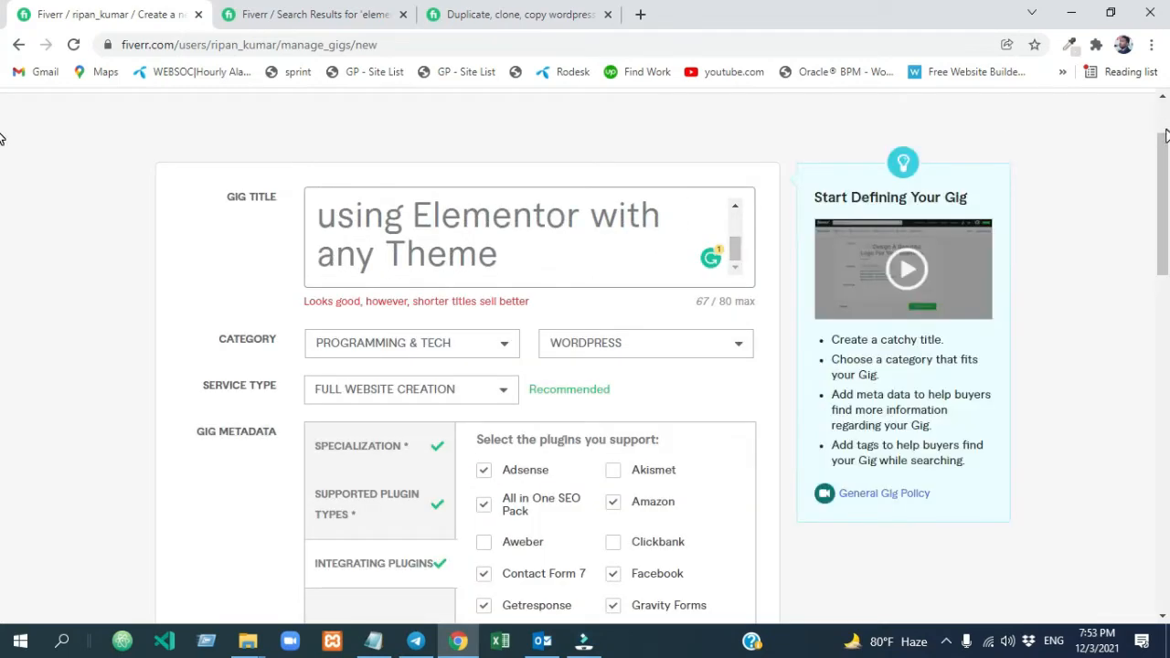
scroll(2, 132, "up", 2)
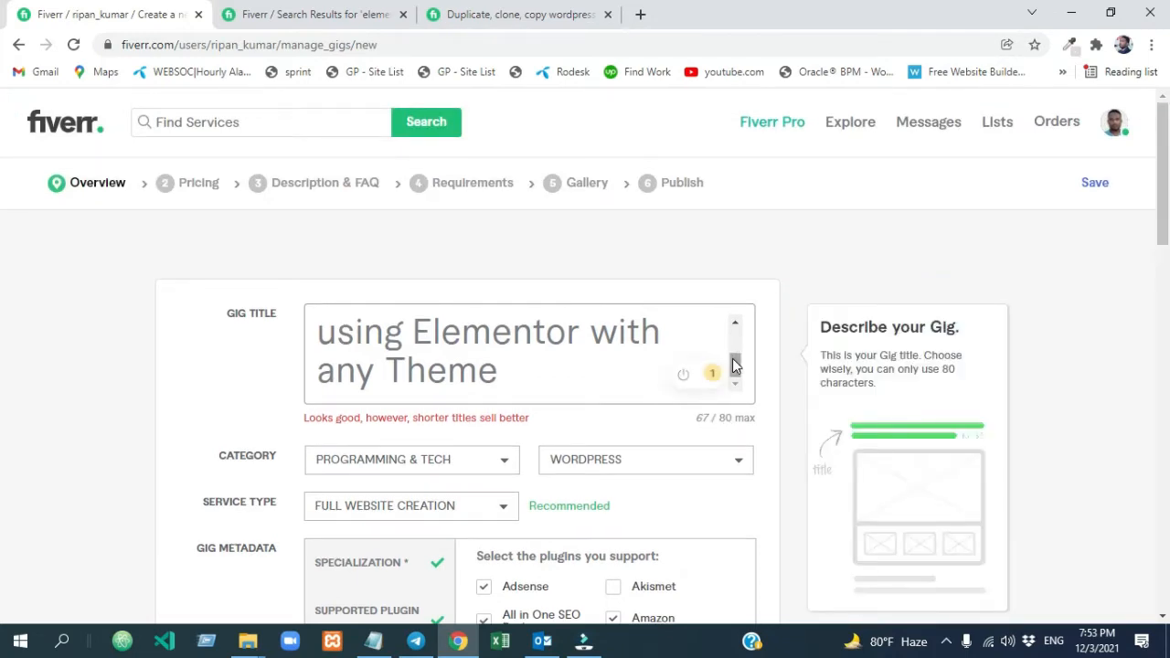
left_click_drag(738, 363, 734, 339)
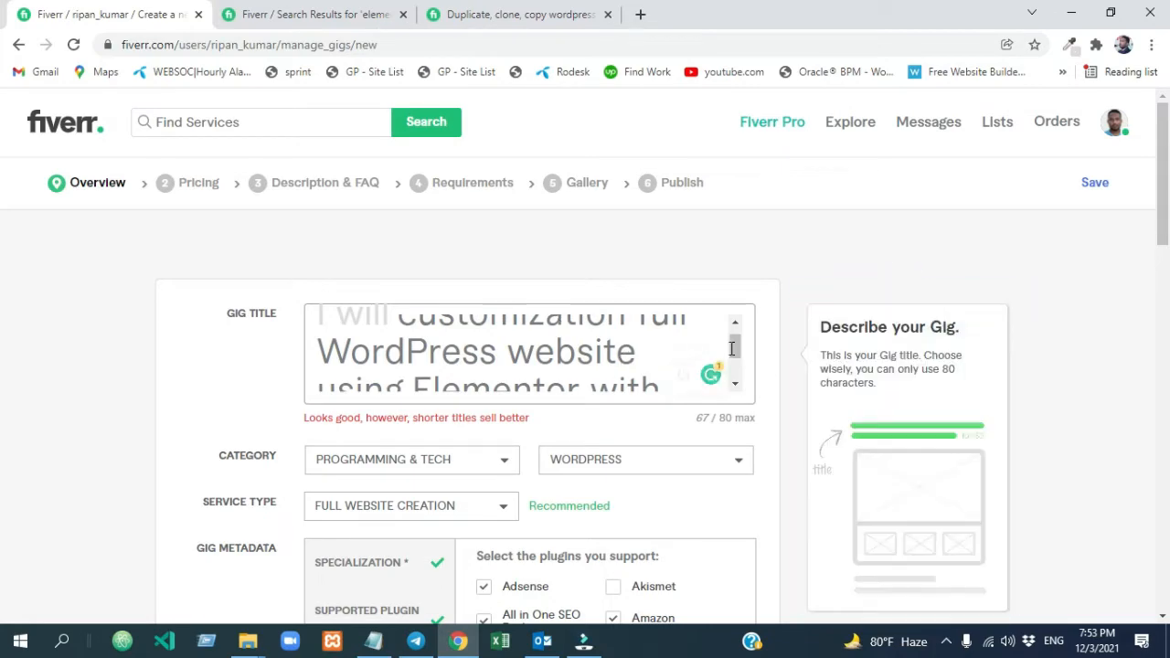
key("alt+Tab")
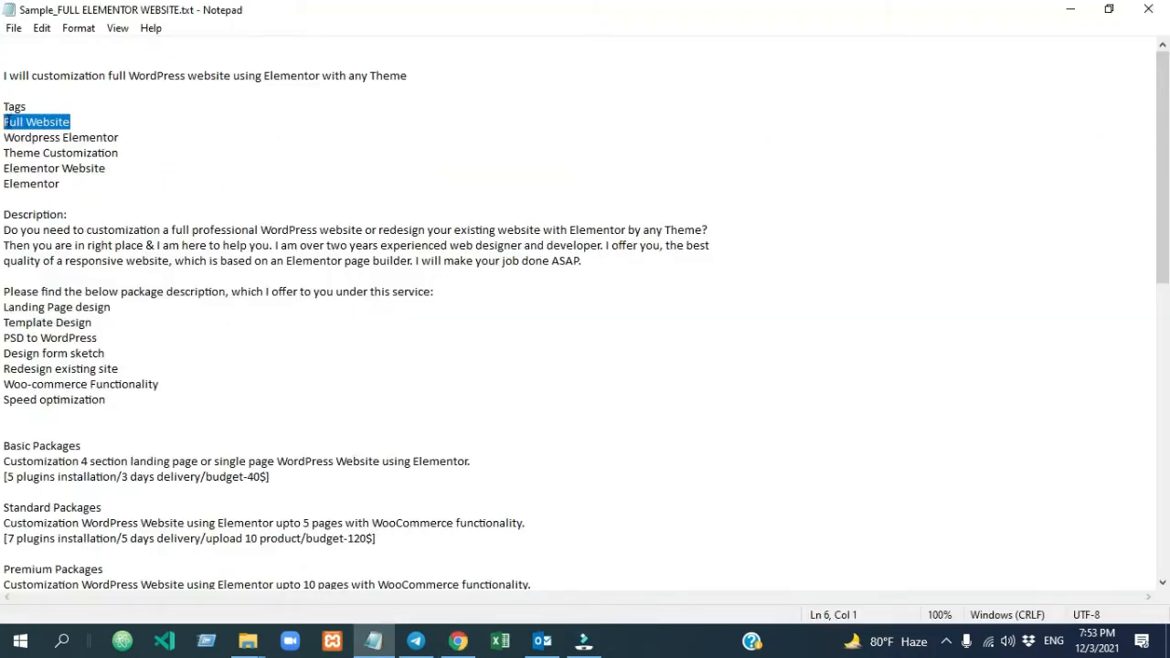
left_click(459, 641)
left_click(342, 350)
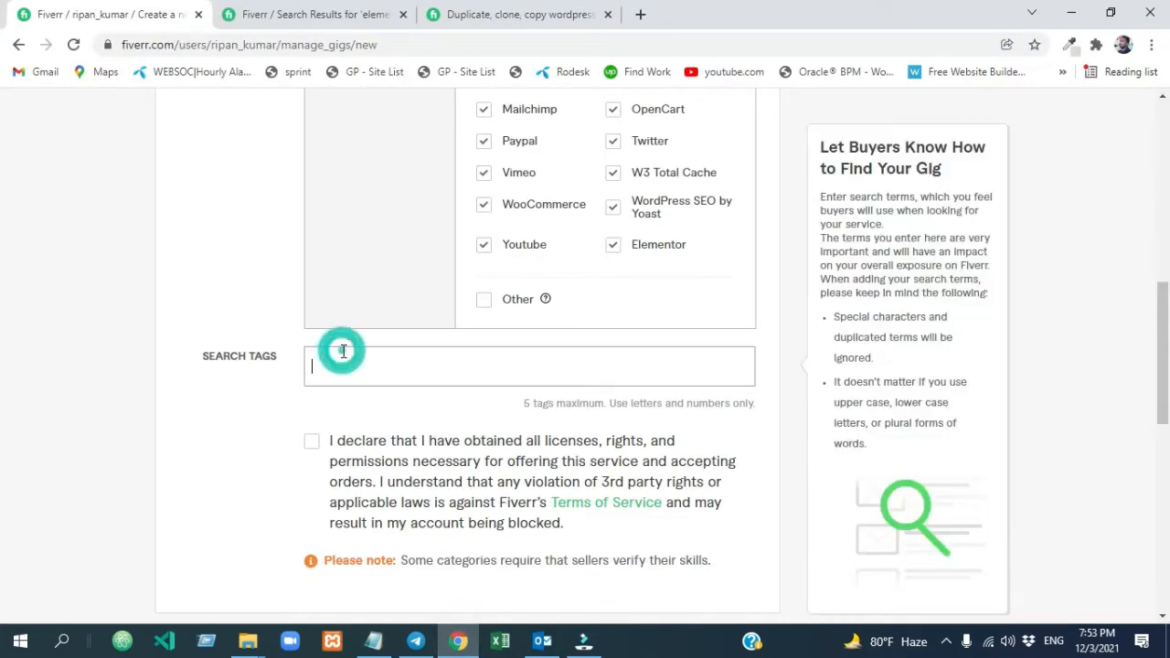
key("ctrl+v")
key("Return")
key("ctrl+v")
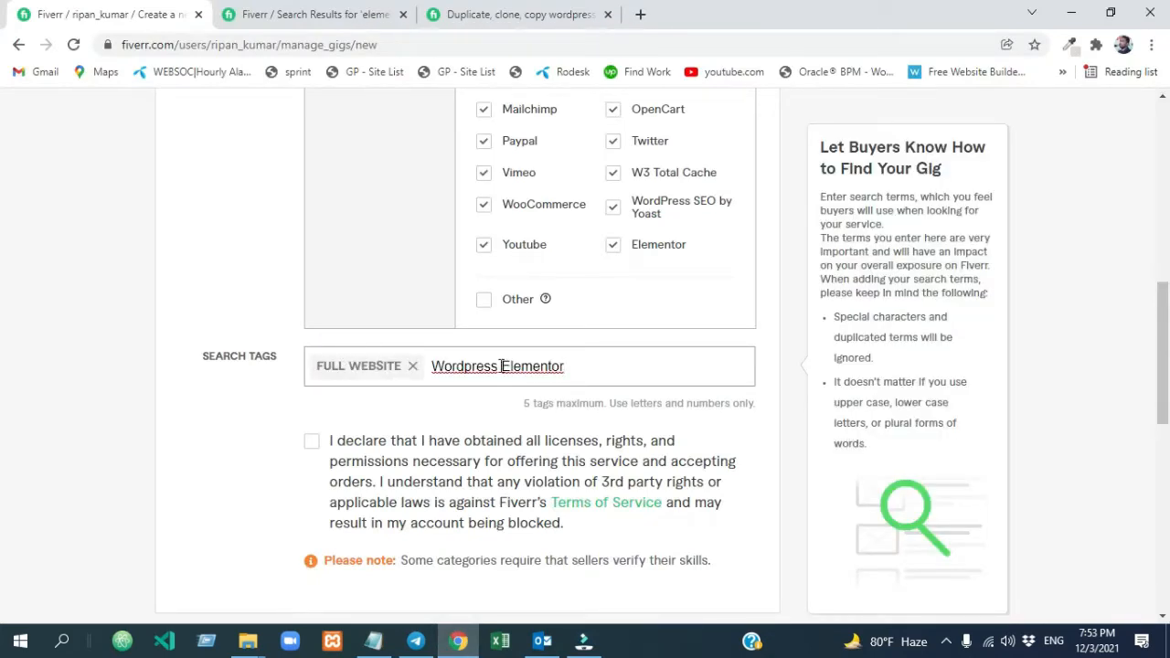
key("Return")
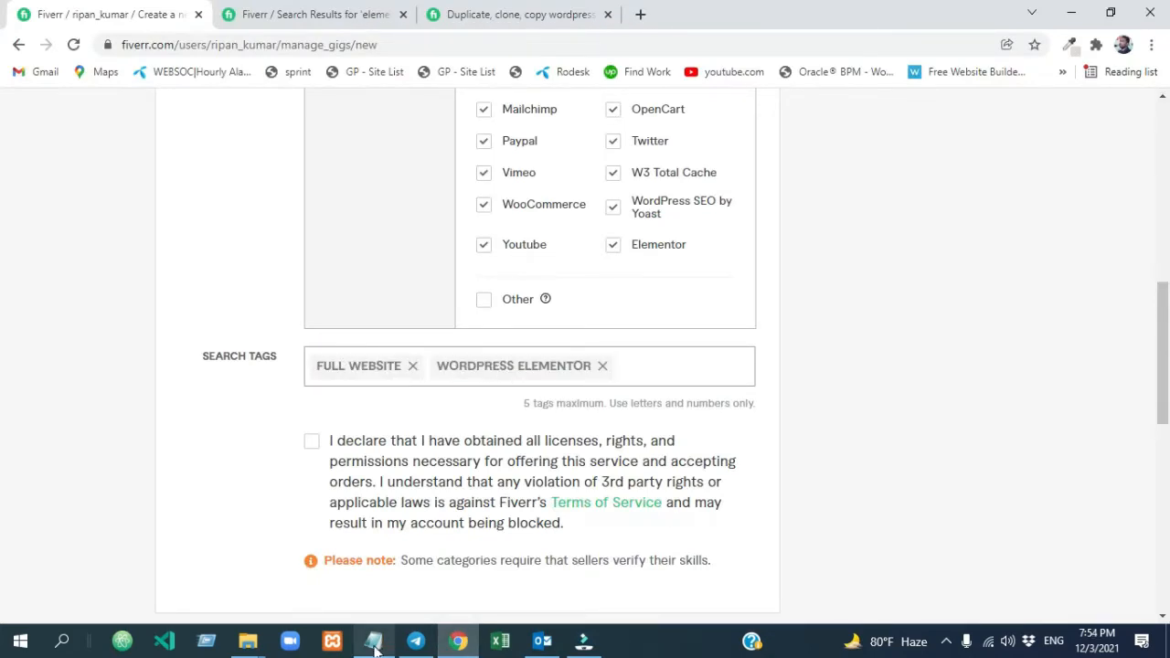
left_click(374, 641)
left_click(459, 641)
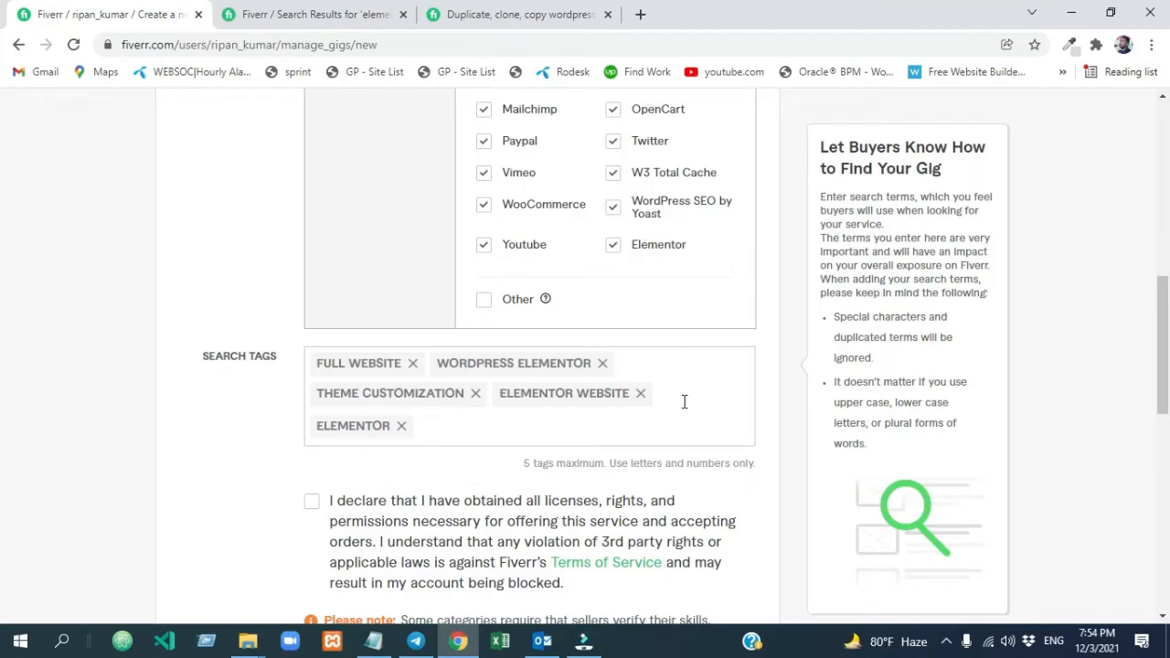
Review the overview entries, accept the licenses and rights declaration, and save the overview to continue to pricing.
left_click_drag(1161, 335, 1144, 223)
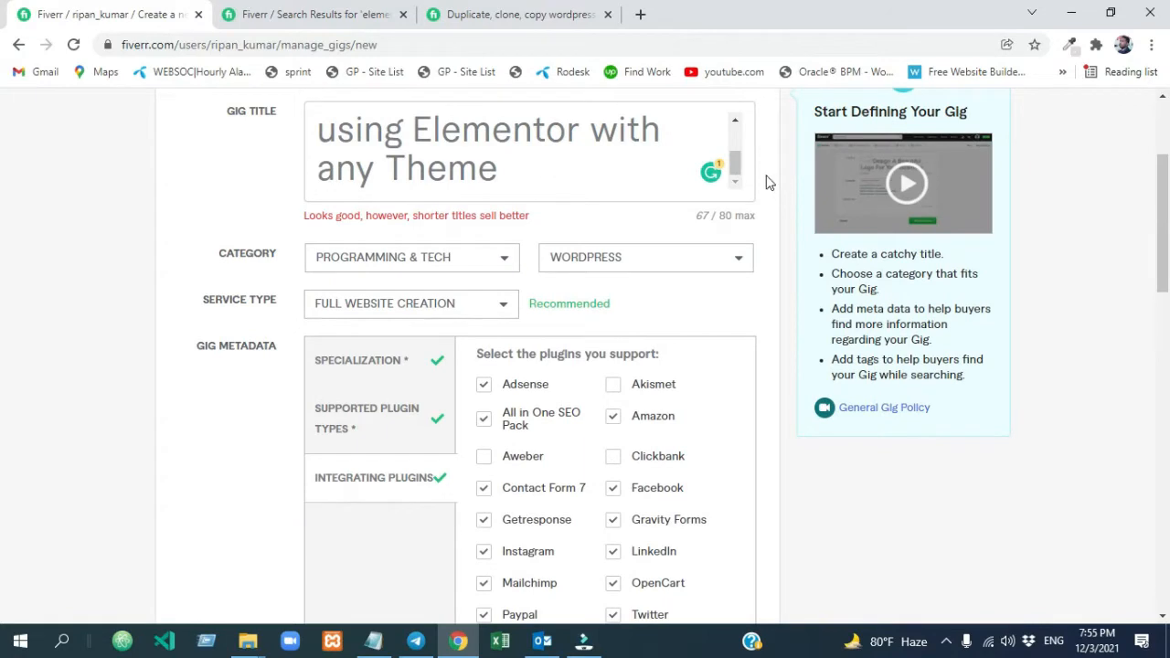
left_click_drag(737, 168, 737, 146)
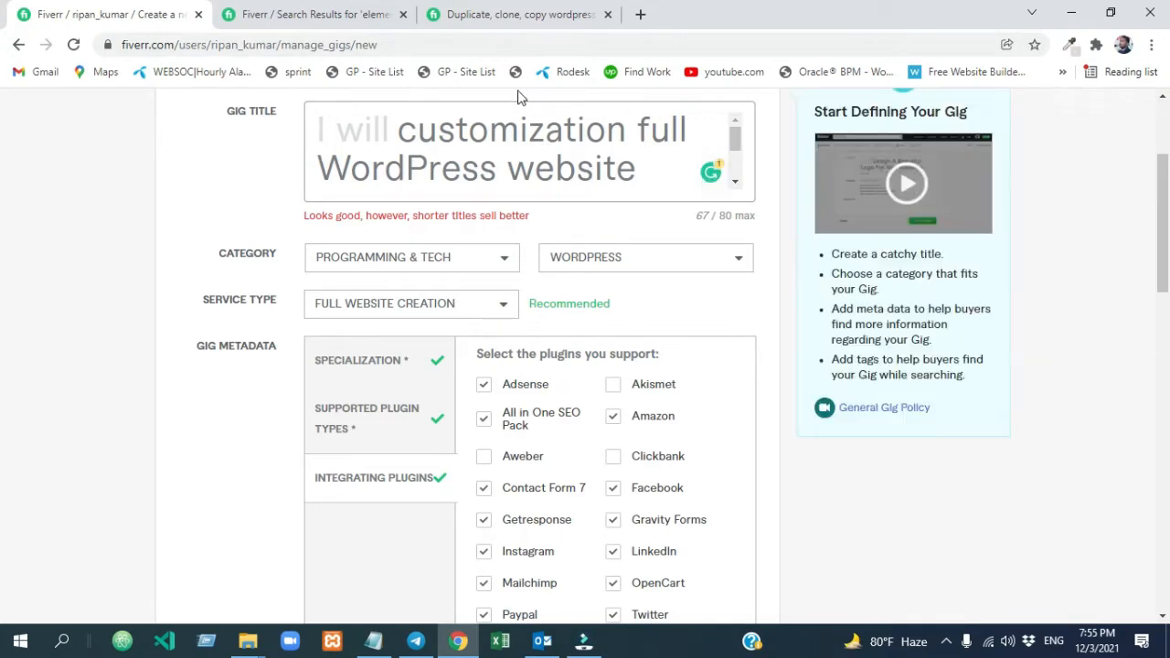
left_click_drag(1166, 197, 1166, 339)
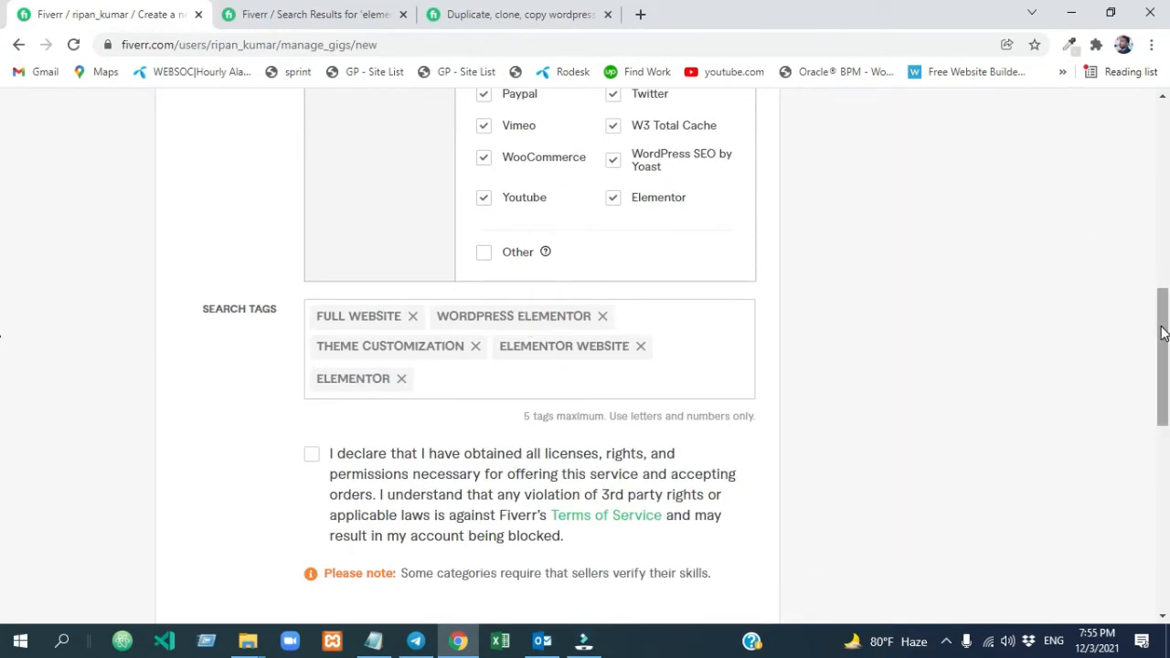
left_click_drag(1166, 332, 1166, 311)
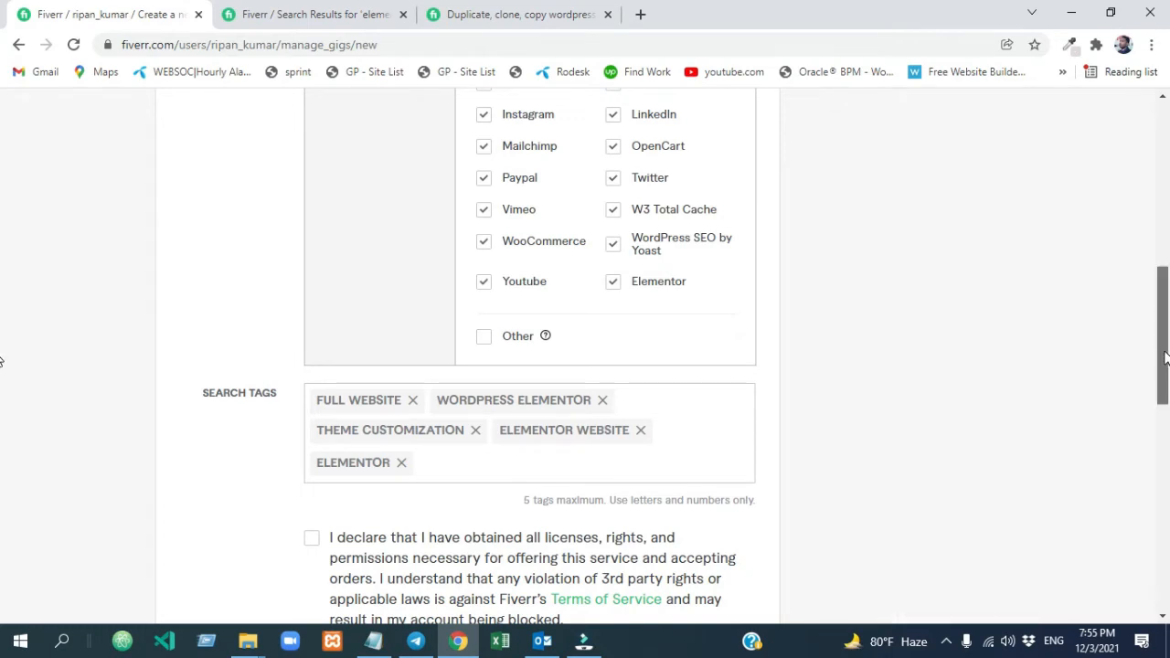
scroll(548, 439, "down", 2)
left_click(555, 438)
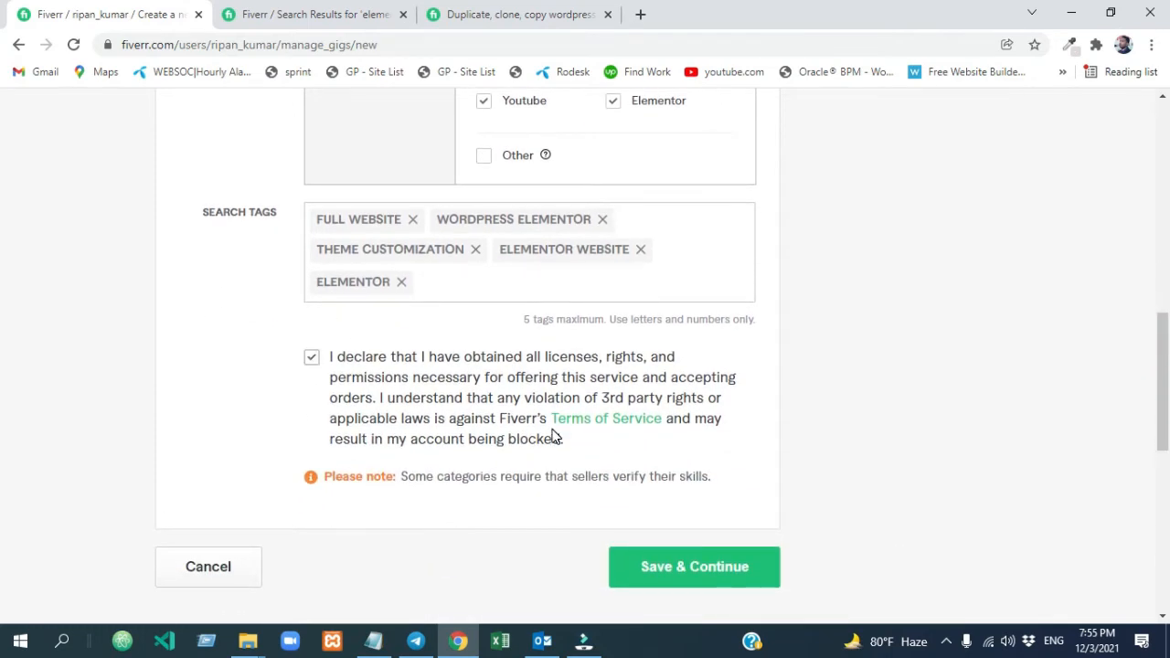
left_click(697, 584)
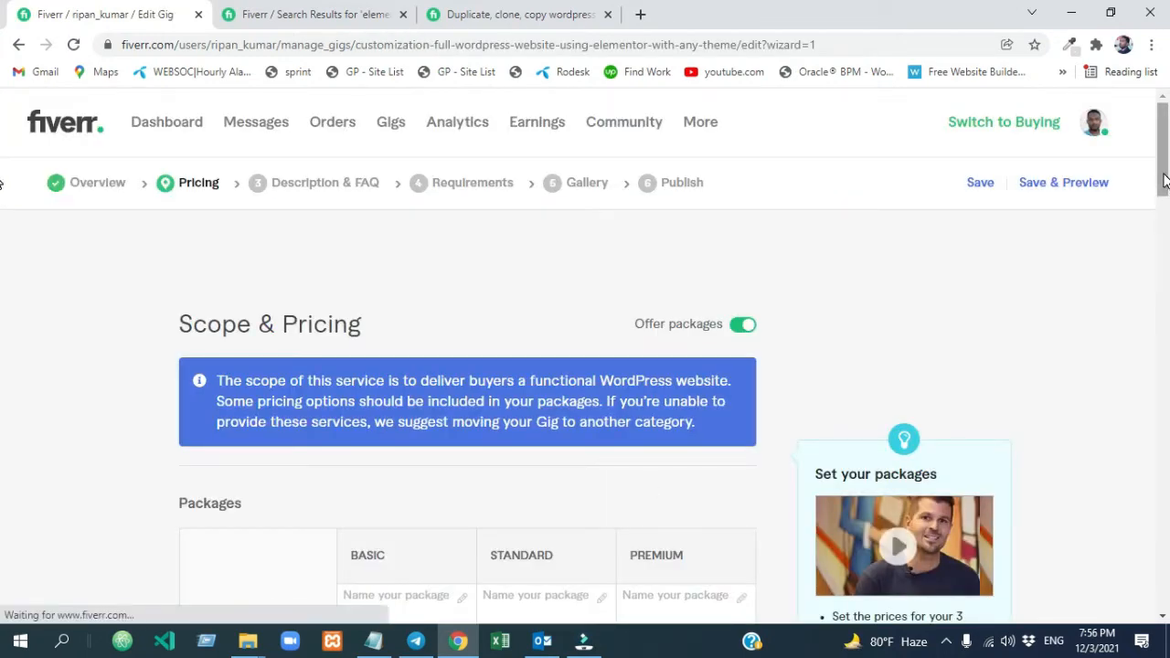
Switch off the gig's package offering, enable it again, and dismiss the Gig Packages introduction.
scroll(1166, 247, "down", 4)
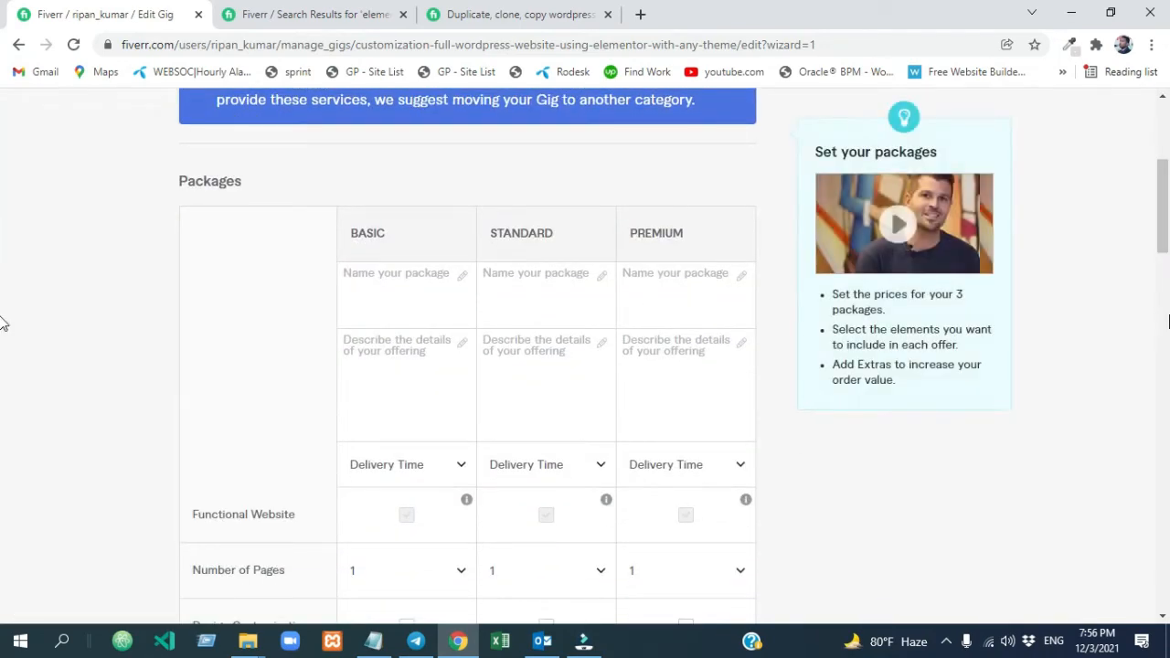
scroll(1163, 186, "up", 2)
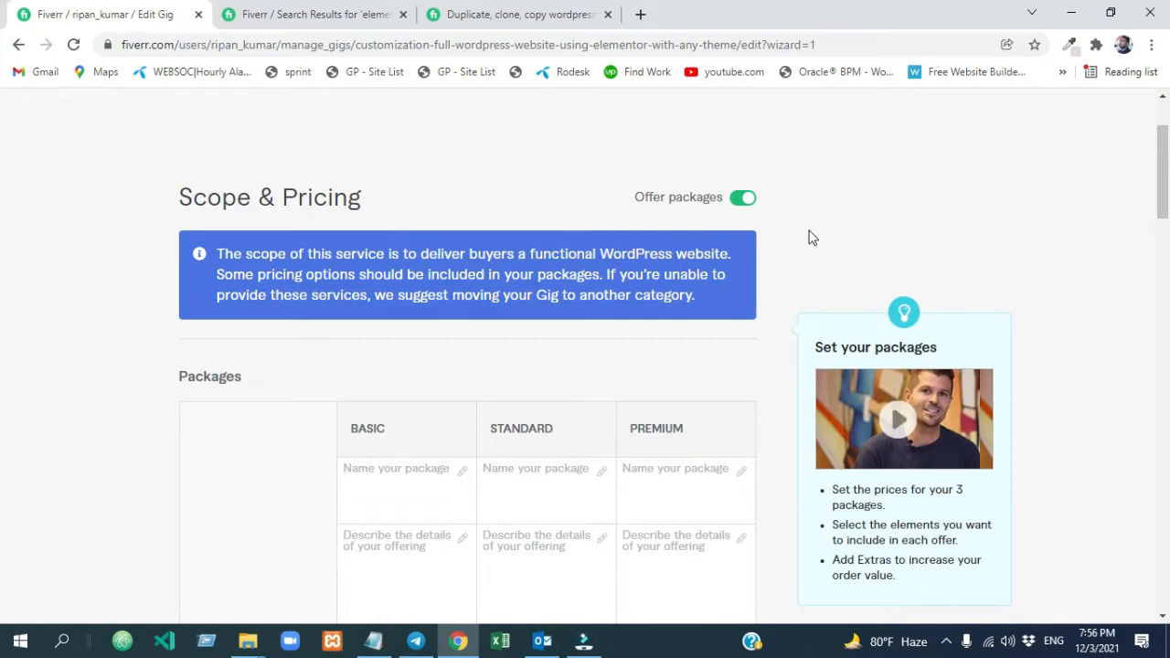
left_click(739, 203)
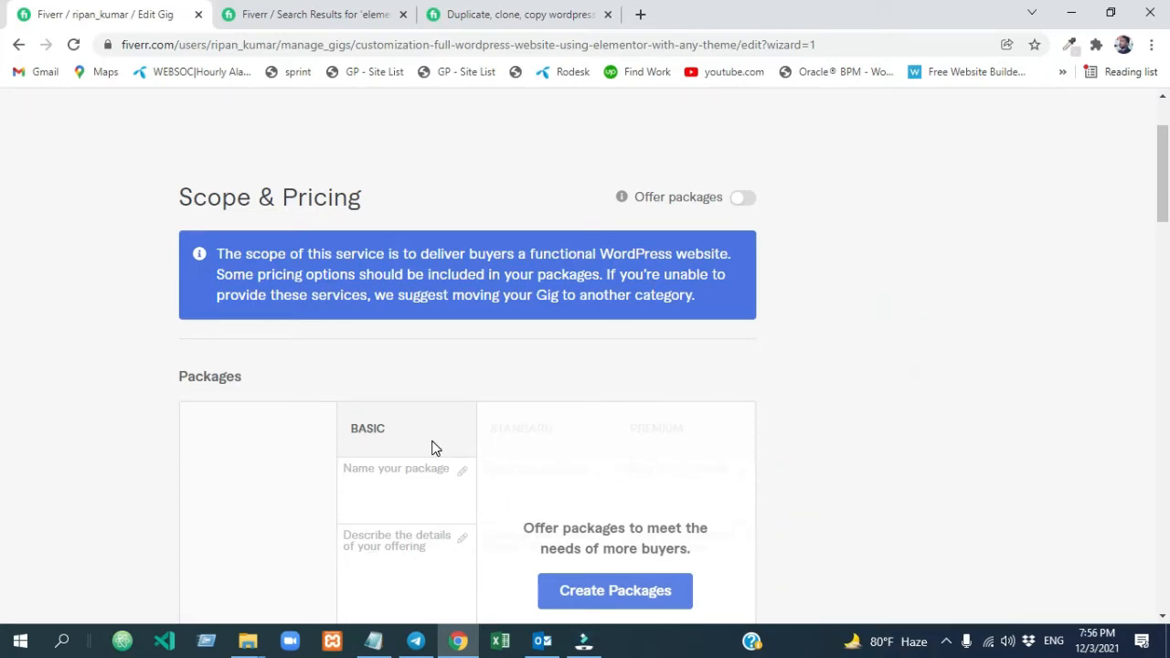
left_click(746, 201)
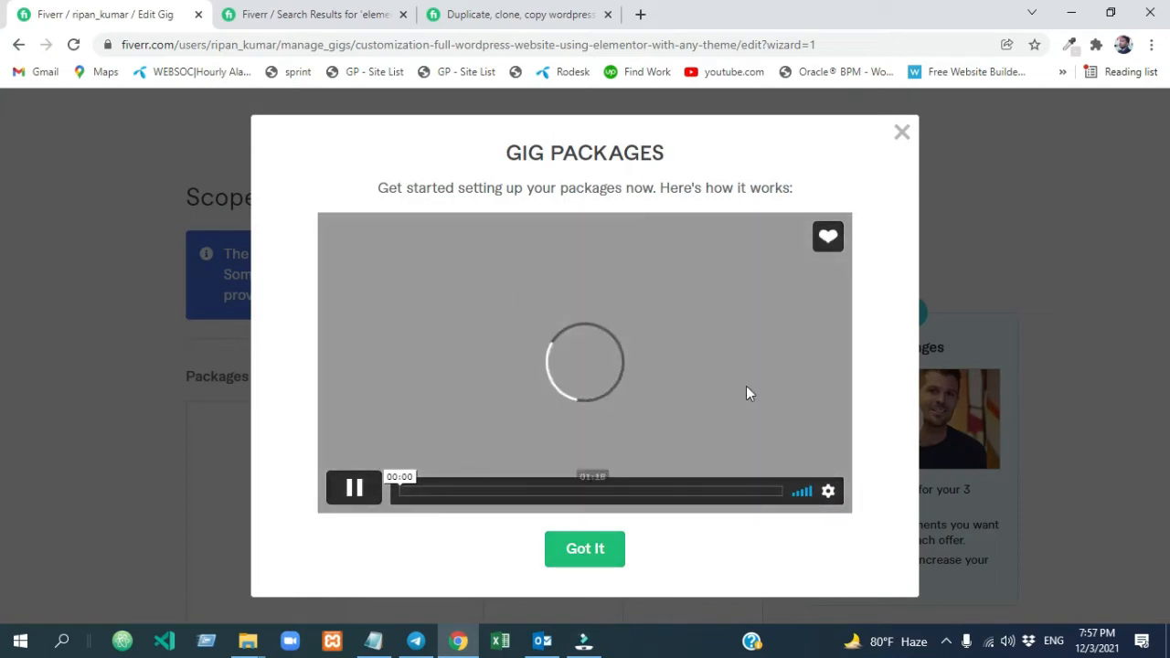
left_click(585, 549)
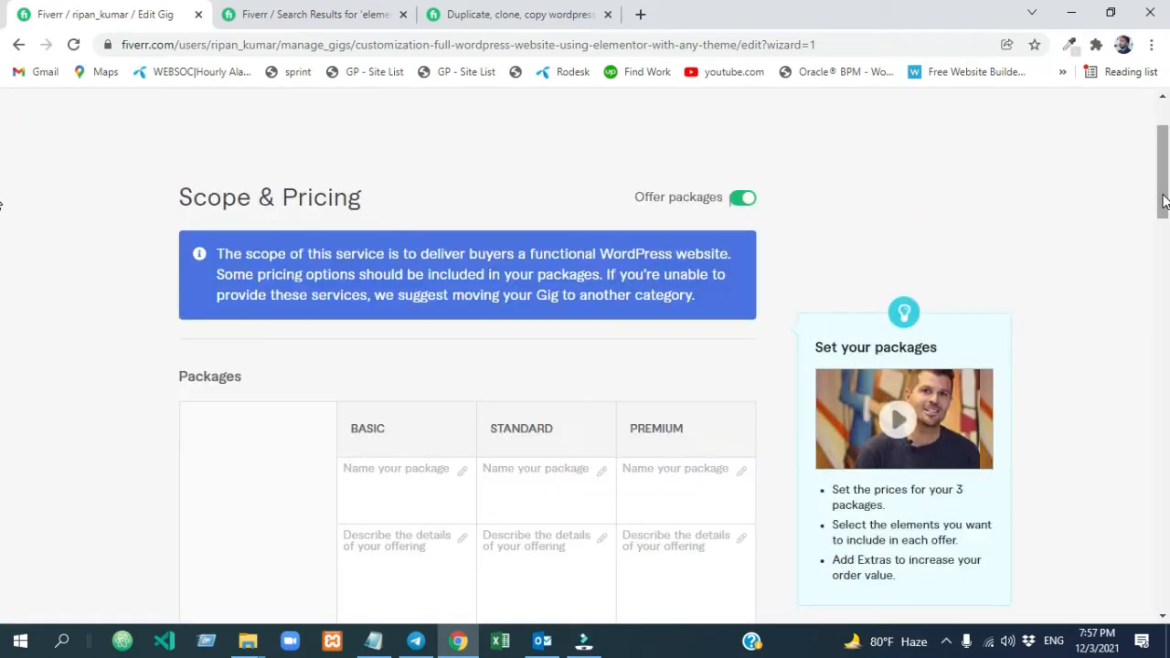
Copy "Basic Packages" from the Notepad sample file into the Basic package's name.
left_click_drag(1164, 203, 1164, 247)
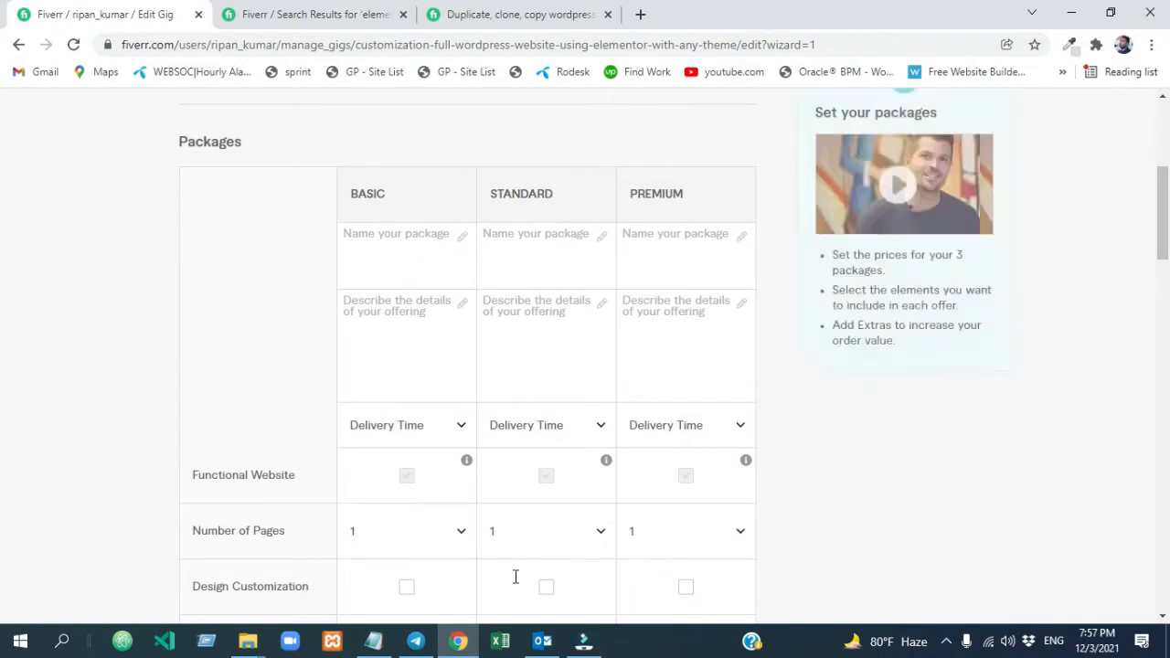
mouse_move(370, 647)
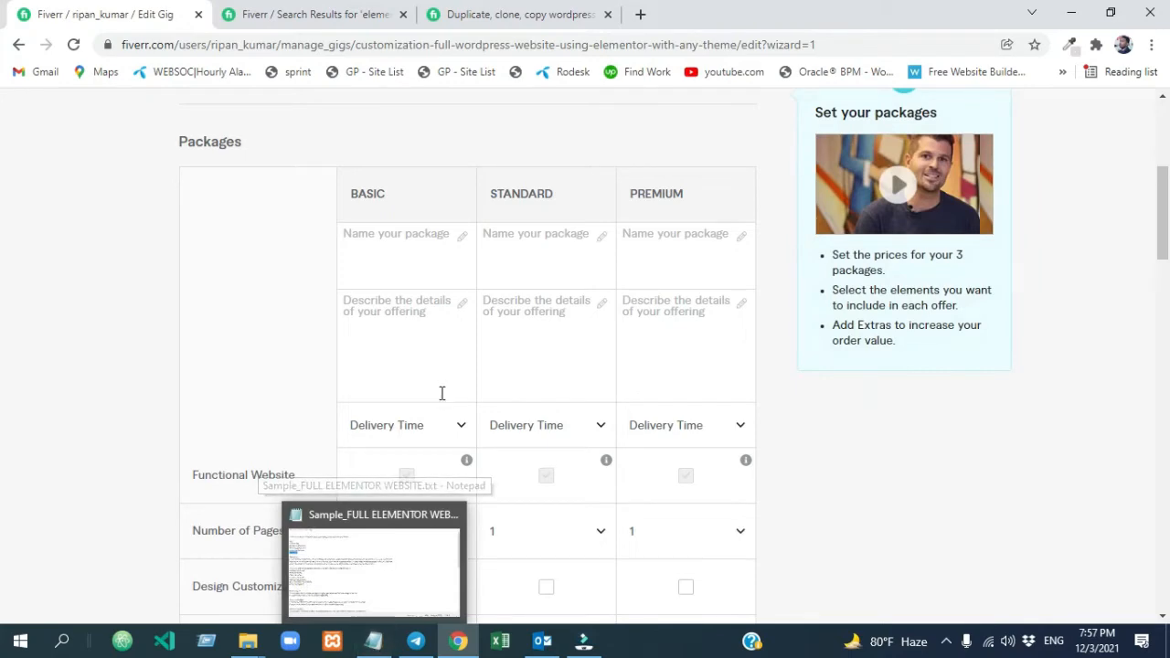
left_click(377, 643)
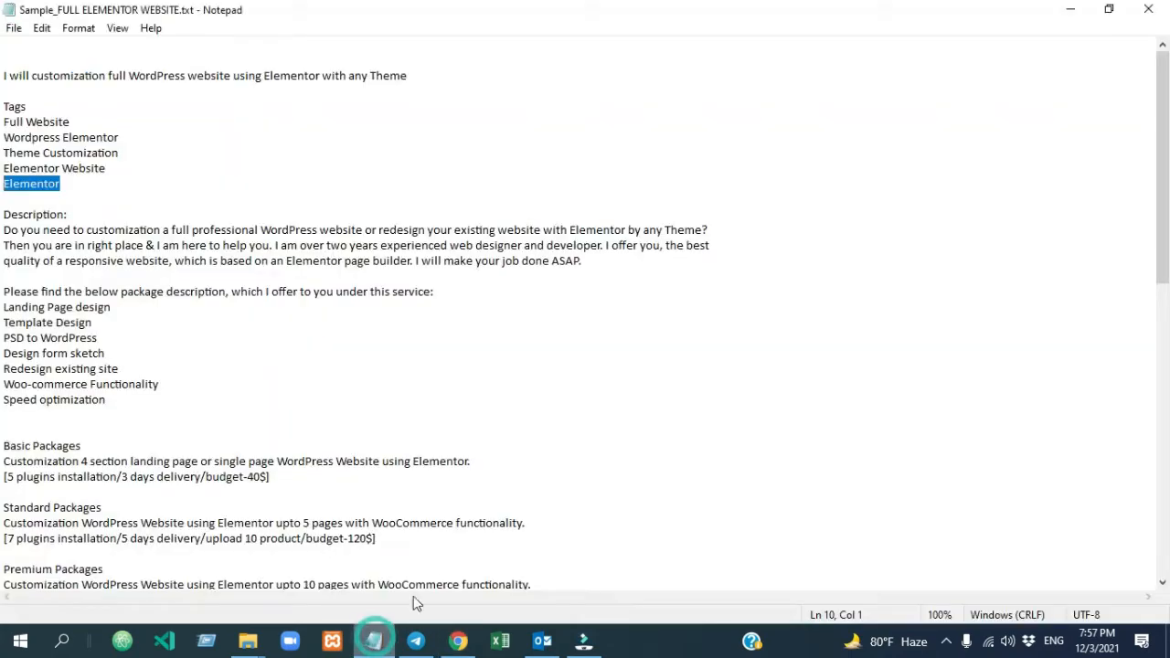
scroll(88, 293, "down", 3)
left_click_drag(89, 291, 7, 276)
key("ctrl+c")
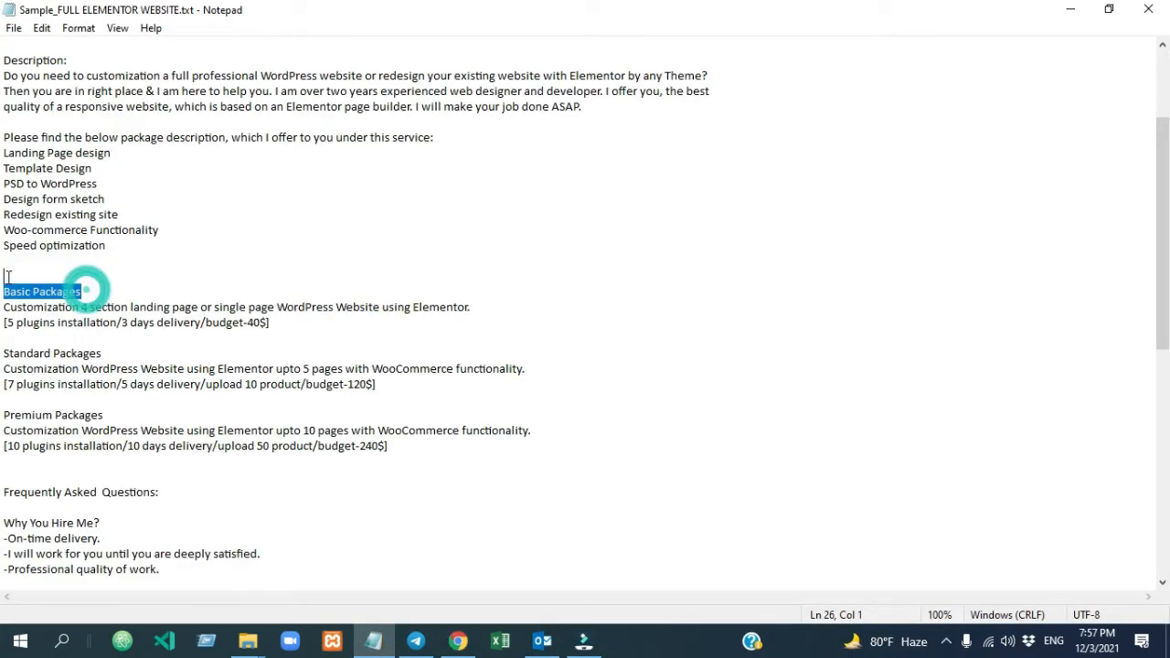
left_click(458, 643)
left_click(397, 244)
key("ctrl+v")
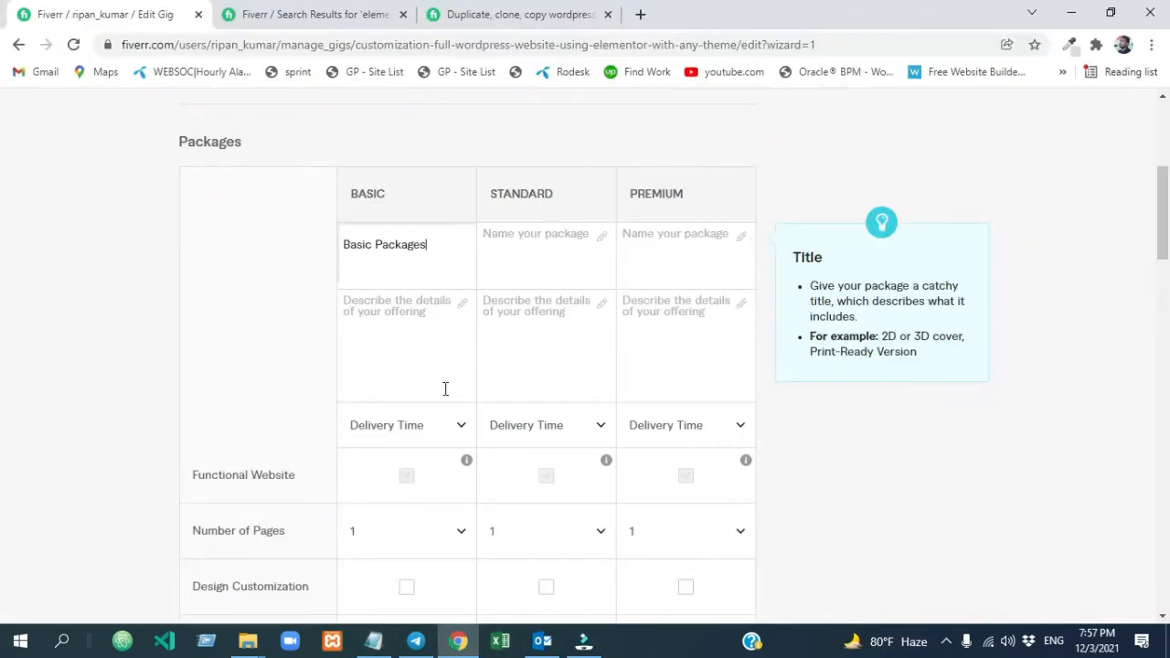
Name the Standard package "Standard Packages" and the Premium package "Premium Packages".
left_click(523, 260)
key("ctrl+v")
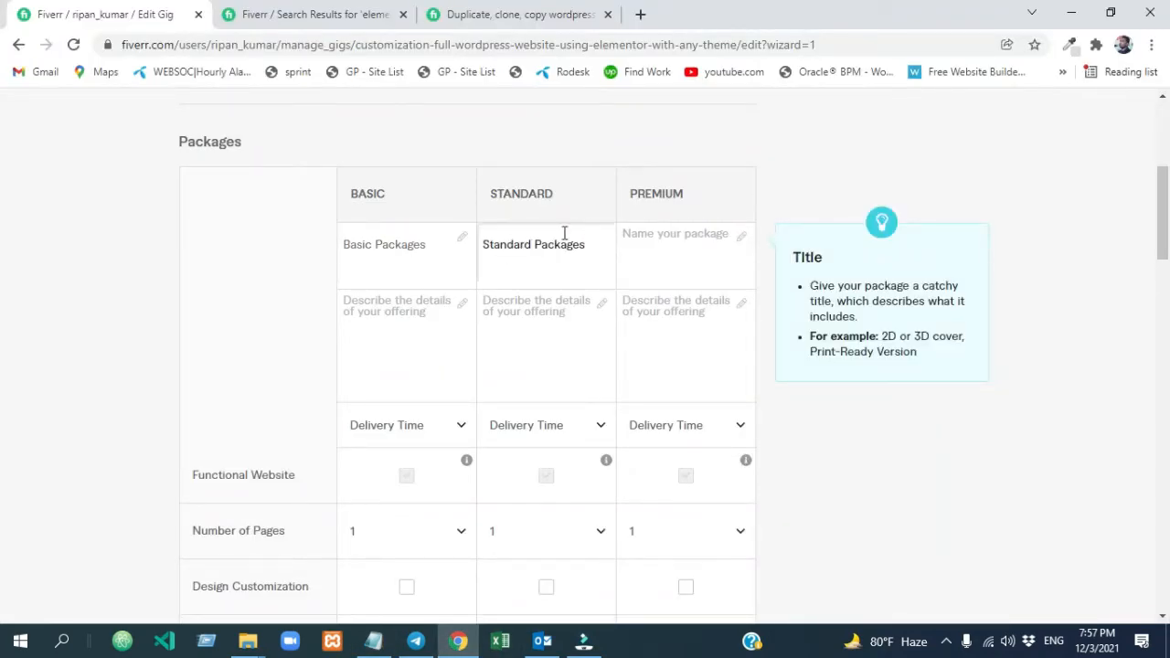
left_click(656, 250)
key("ctrl+v")
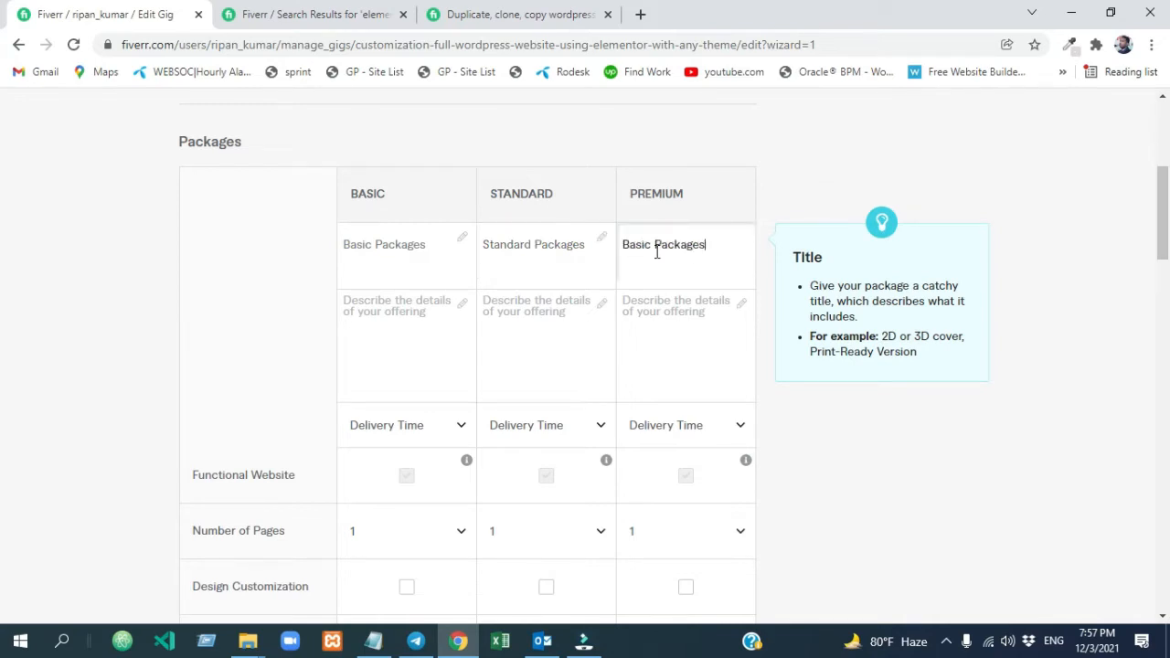
double_click(645, 245)
type("Premium")
Describe the Basic package with "Customization 4 section landing page or single page WordPress Website using Elementor" from the Notepad sample file.
left_click(420, 340)
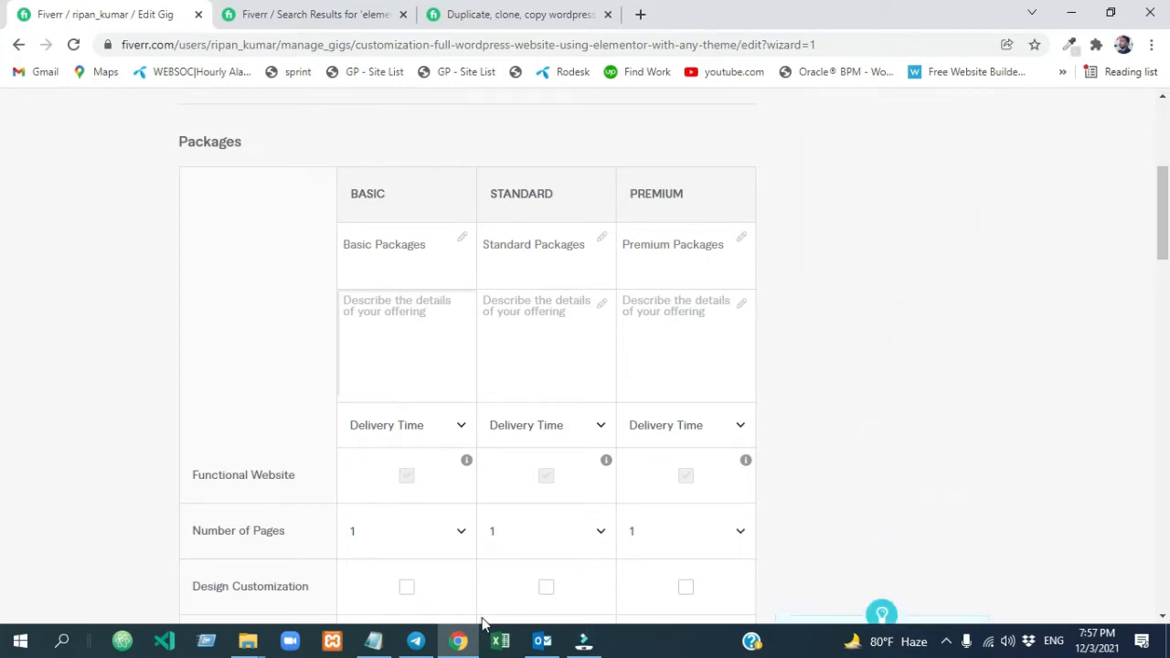
left_click(373, 641)
left_click_drag(488, 305, 2, 296)
left_click_drag(2, 296, 3, 308)
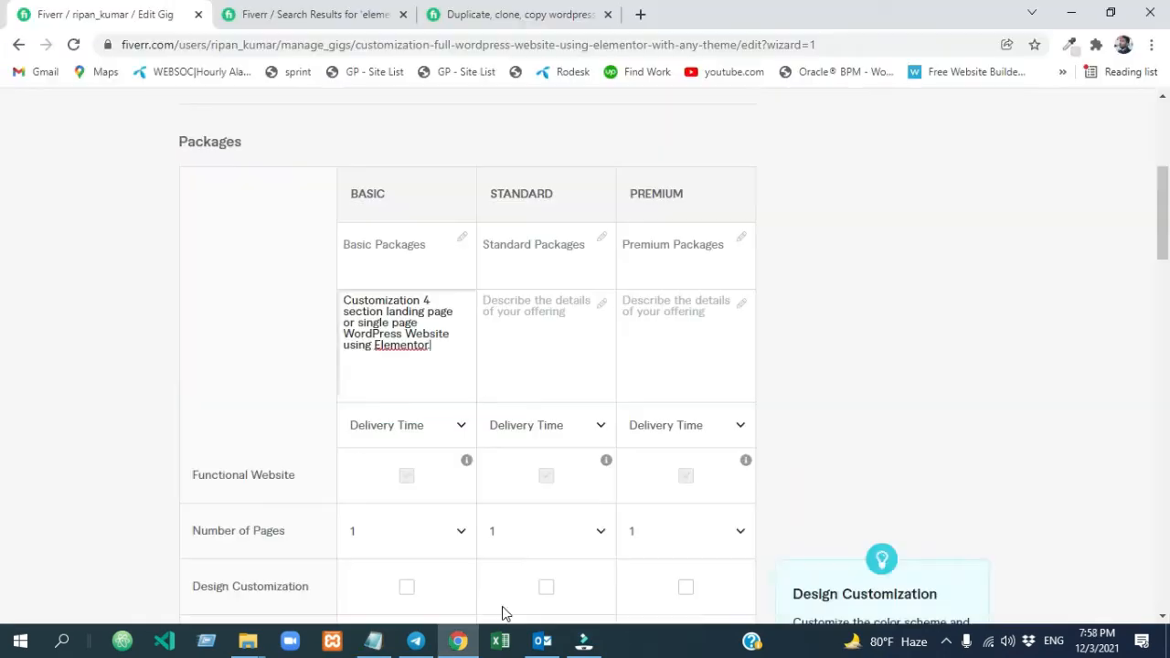
Describe the Standard package as "Customization WordPress Website using Elementor upto 5 pages with WooCommerce functionality." and the Premium package likewise with "10 pages".
left_click(373, 641)
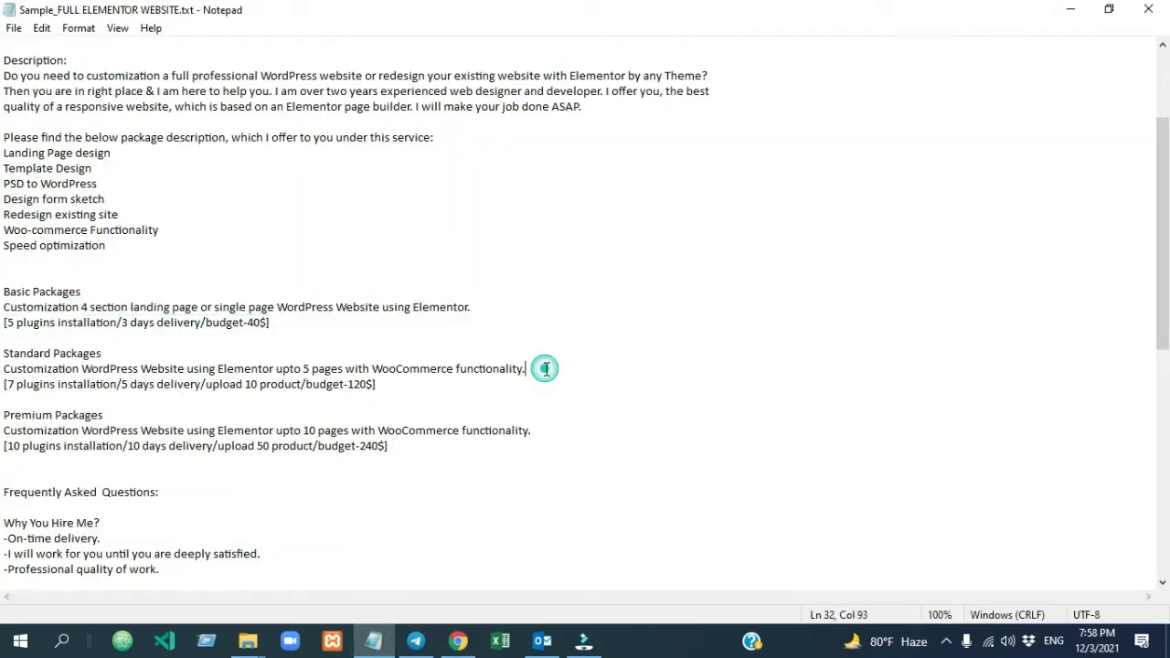
left_click_drag(543, 369, 6, 369)
key("ctrl+c")
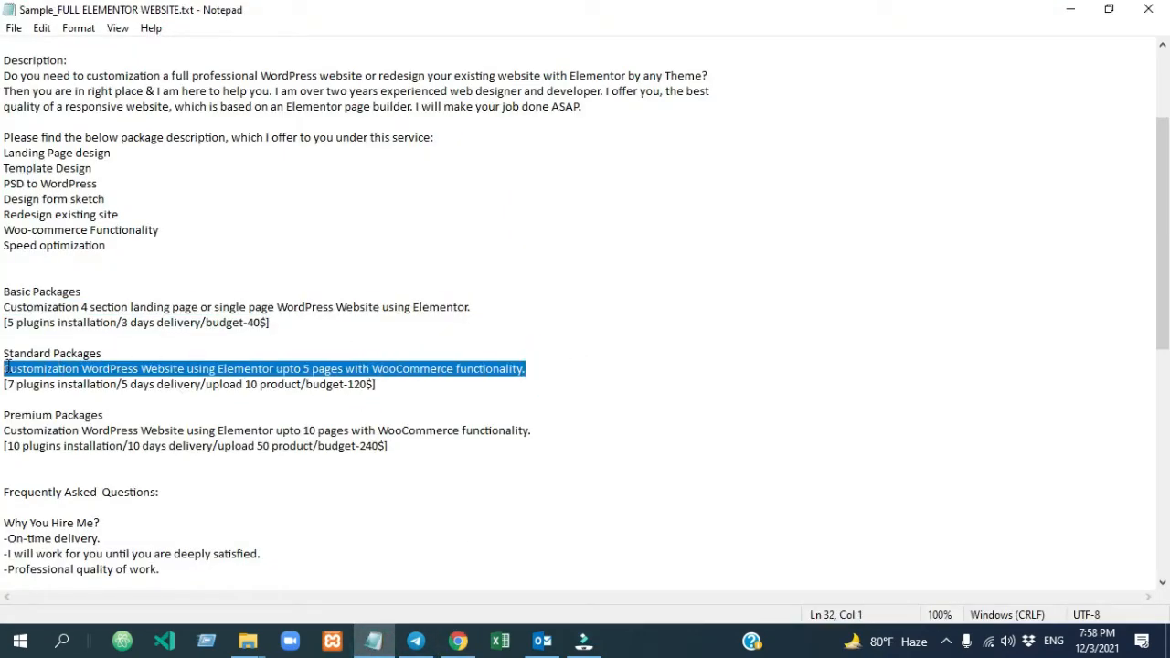
left_click(458, 641)
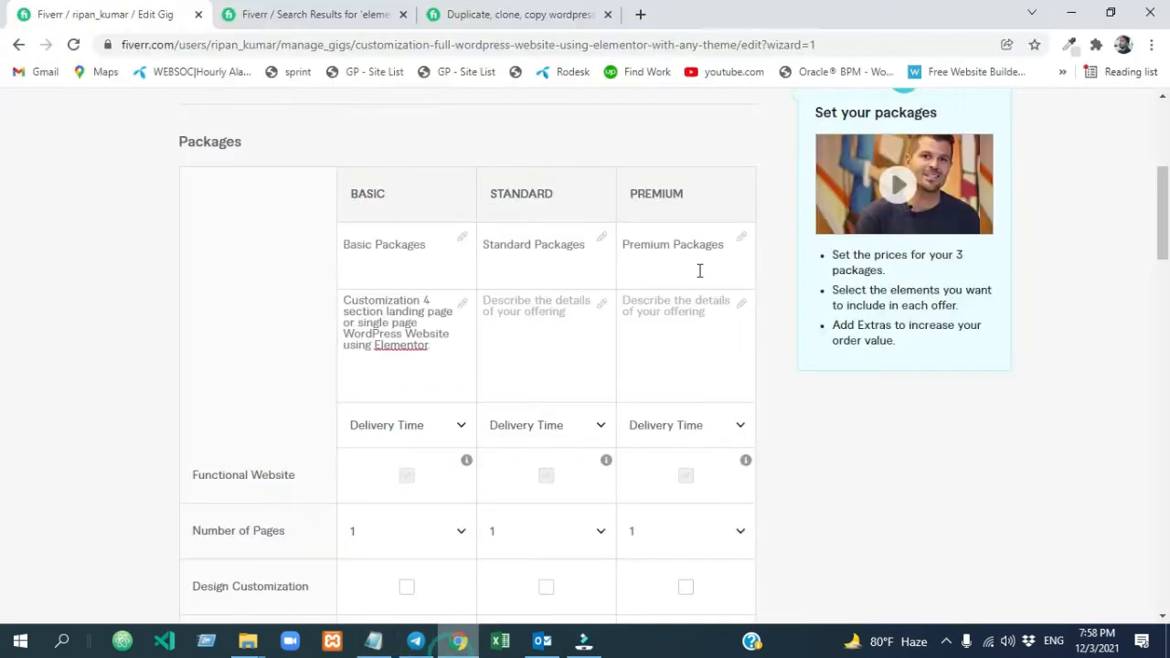
left_click(511, 310)
key("ctrl+v")
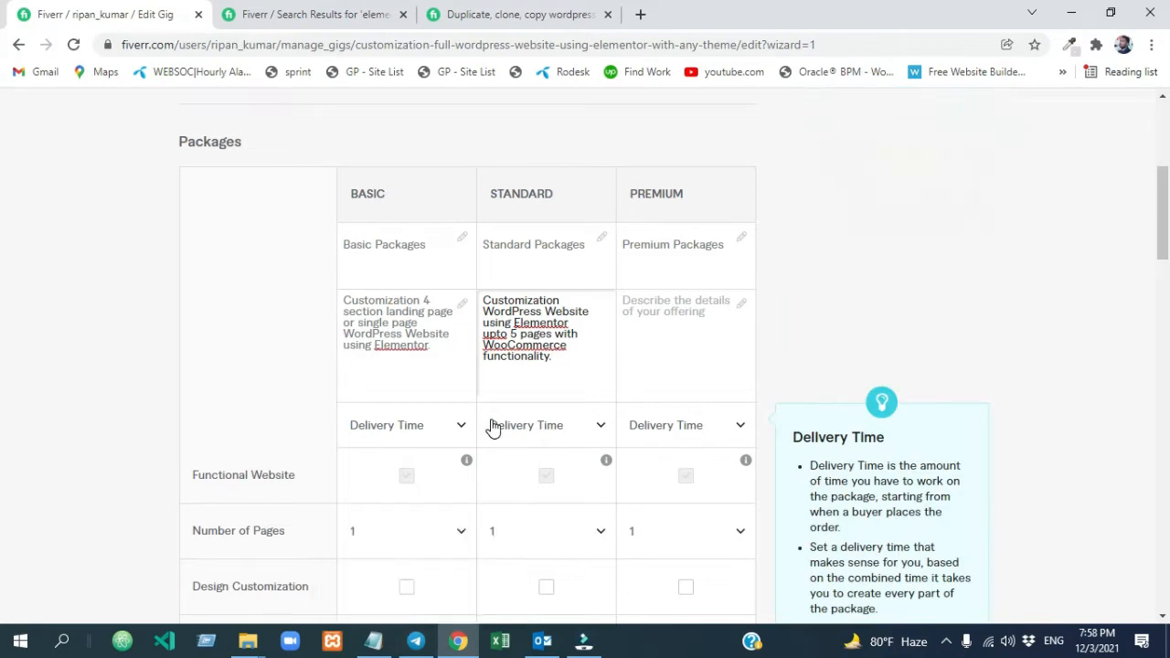
left_click(635, 339)
type("Customization WordPress Website using Elementor upto 10 pages with WooCommerce functionality.")
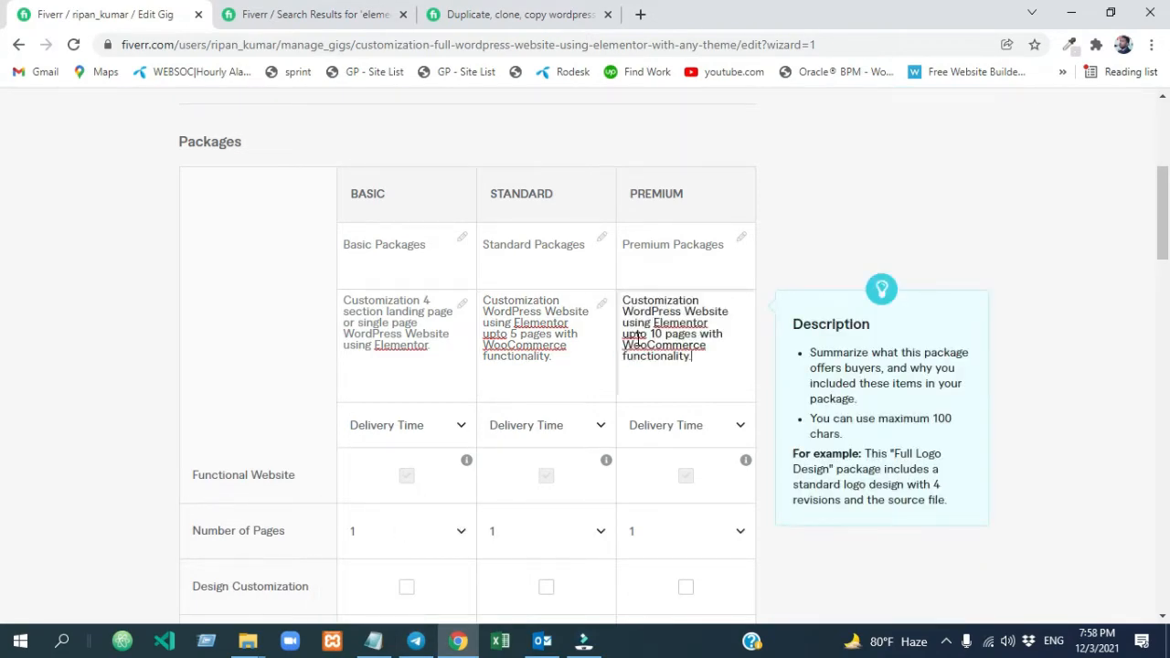
Set the delivery time to 3 days for Basic, 5 days for Standard and 10 days for Premium.
scroll(638, 338, "down", 2)
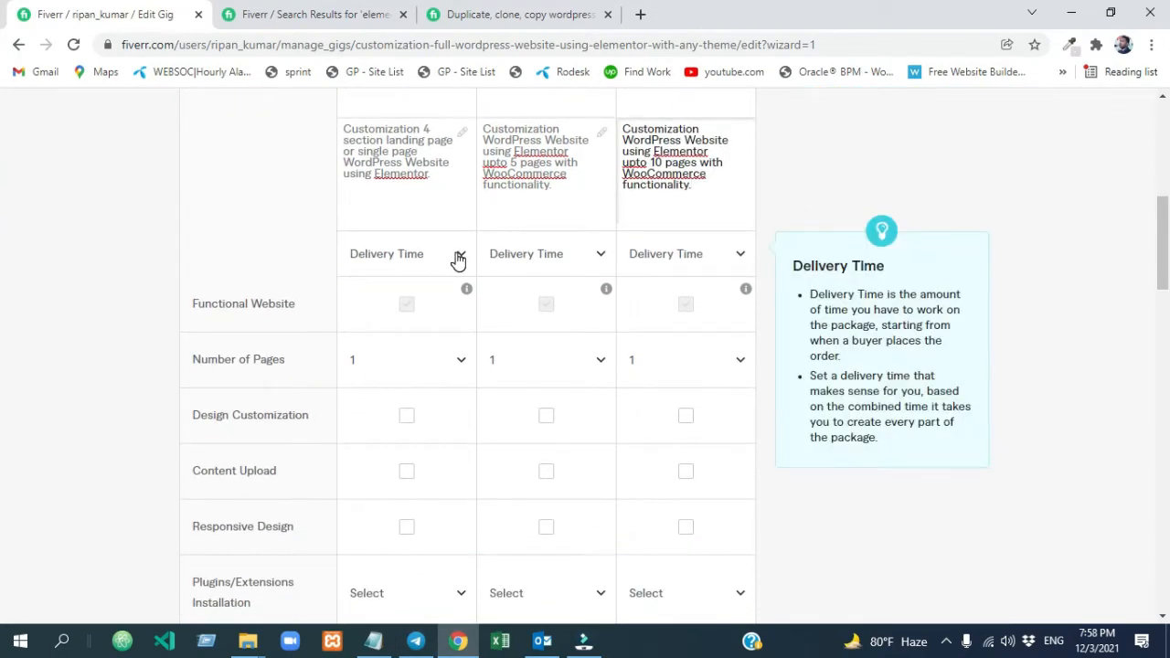
left_click(460, 260)
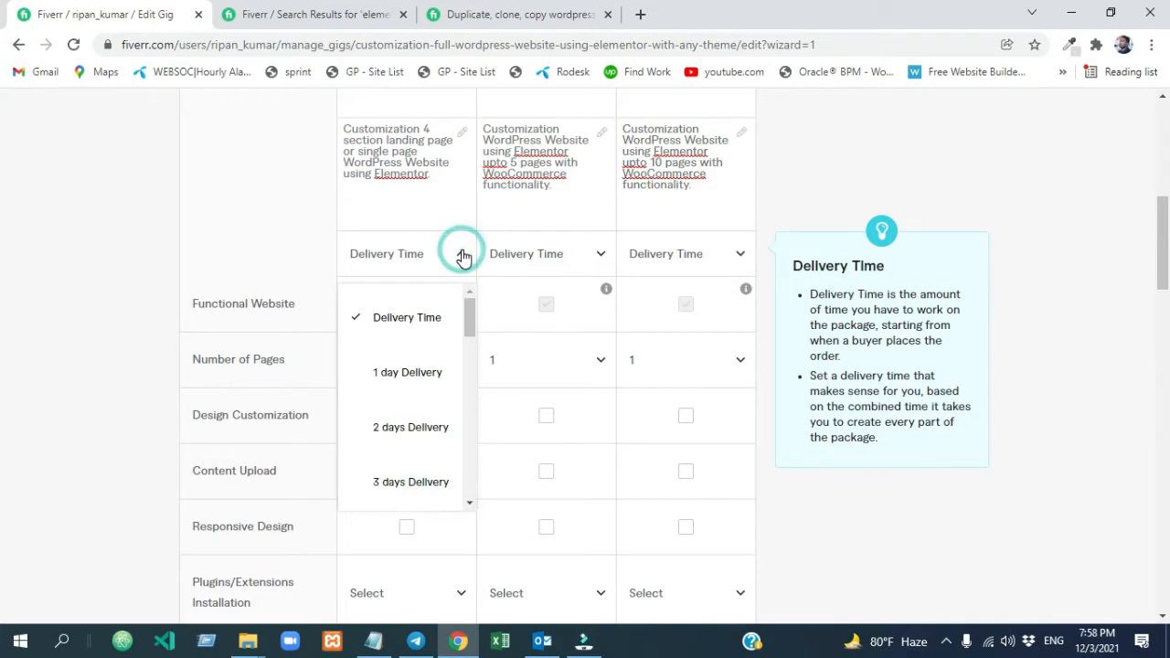
left_click(397, 484)
left_click(574, 256)
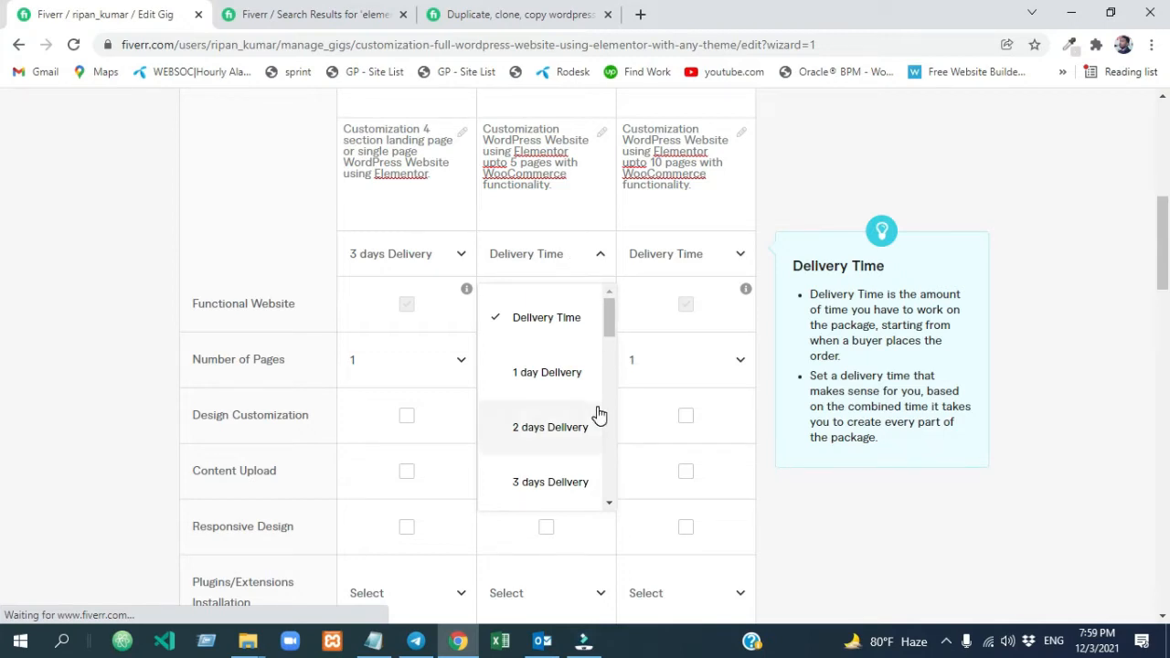
scroll(557, 458, "down", 2)
left_click(562, 465)
left_click(735, 255)
scroll(673, 340, "down", 3)
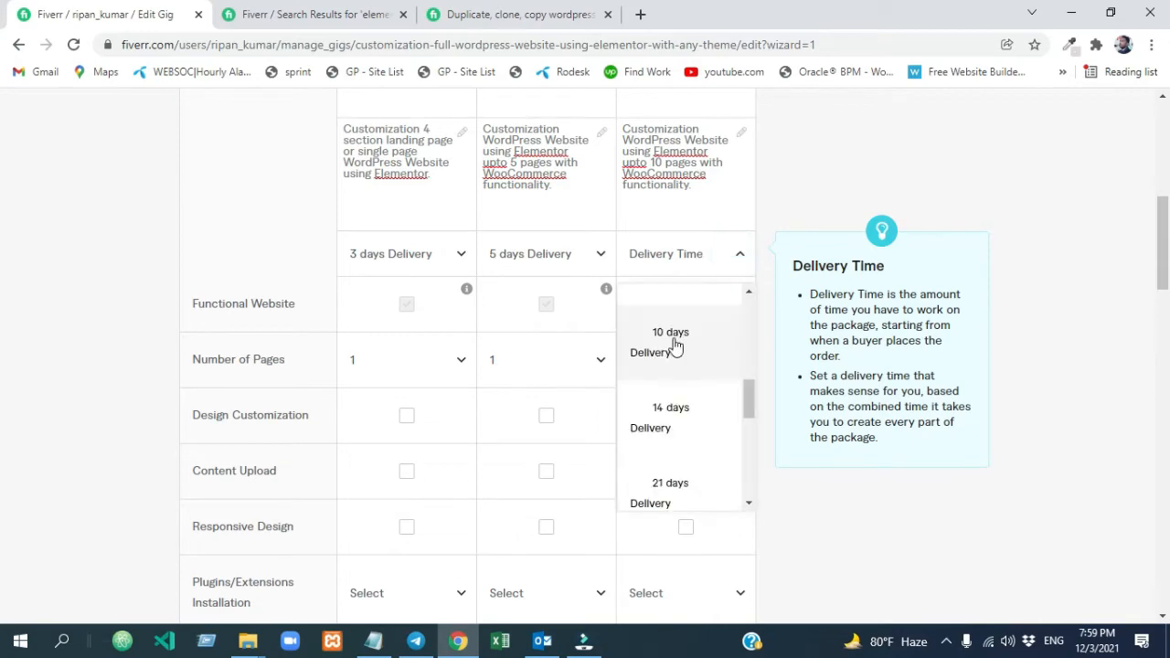
left_click(674, 336)
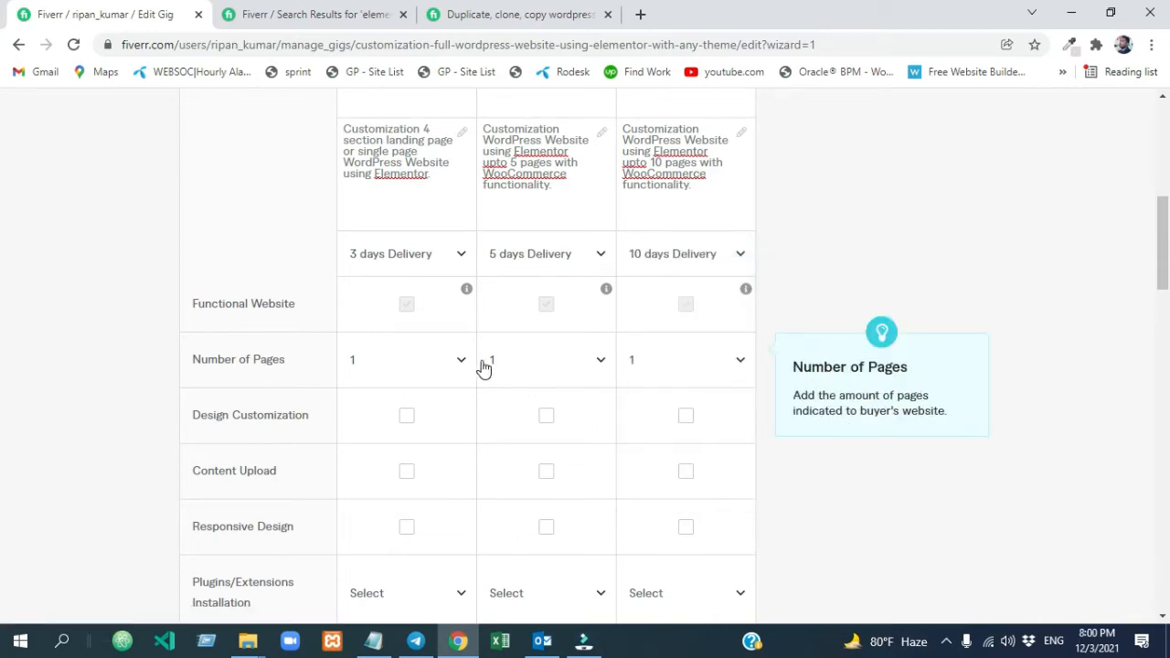
Set the number of pages to 5 for the Standard package and 10 for the Premium package.
key("alt+Tab")
left_click(461, 643)
mouse_move(644, 368)
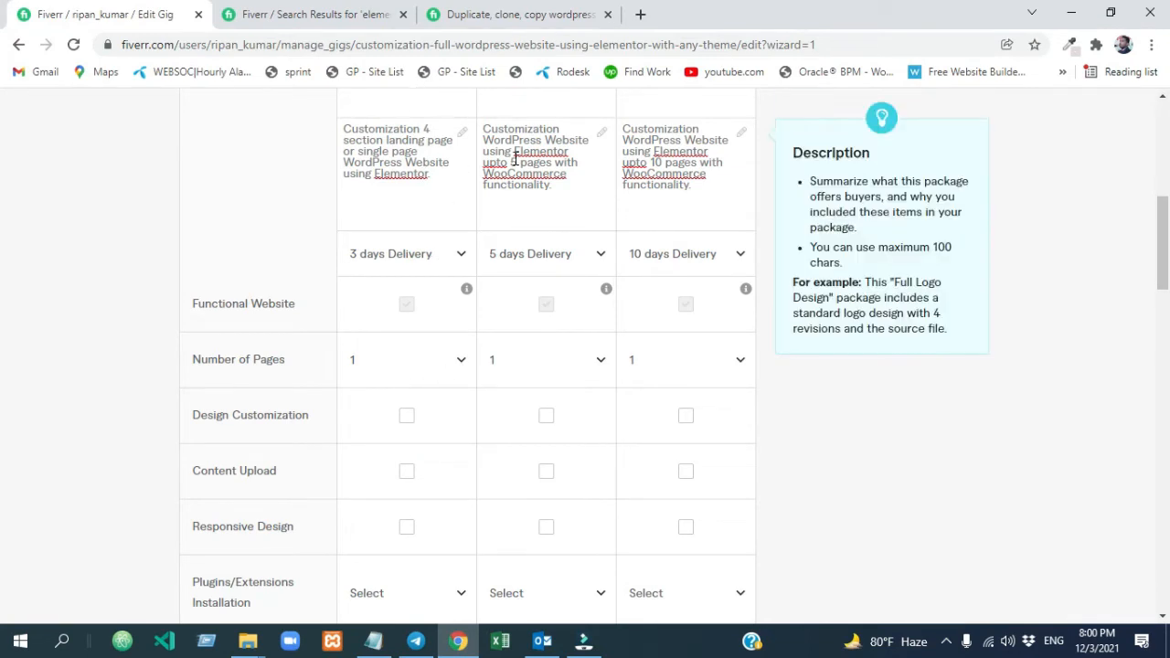
left_click(602, 364)
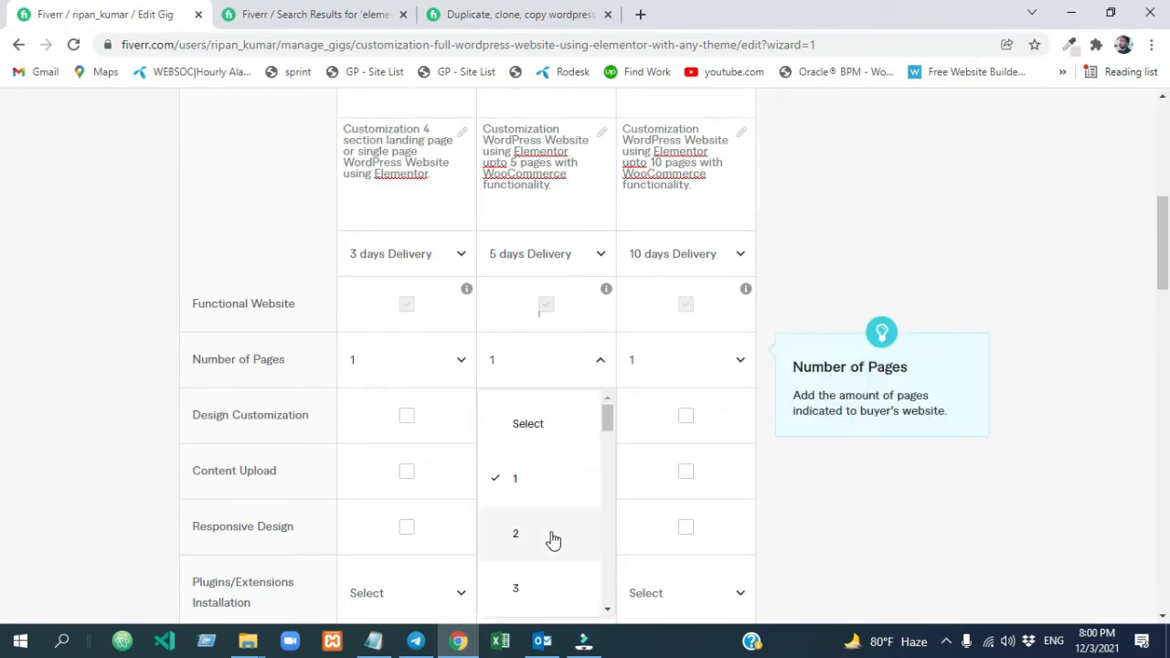
left_click_drag(609, 418, 610, 450)
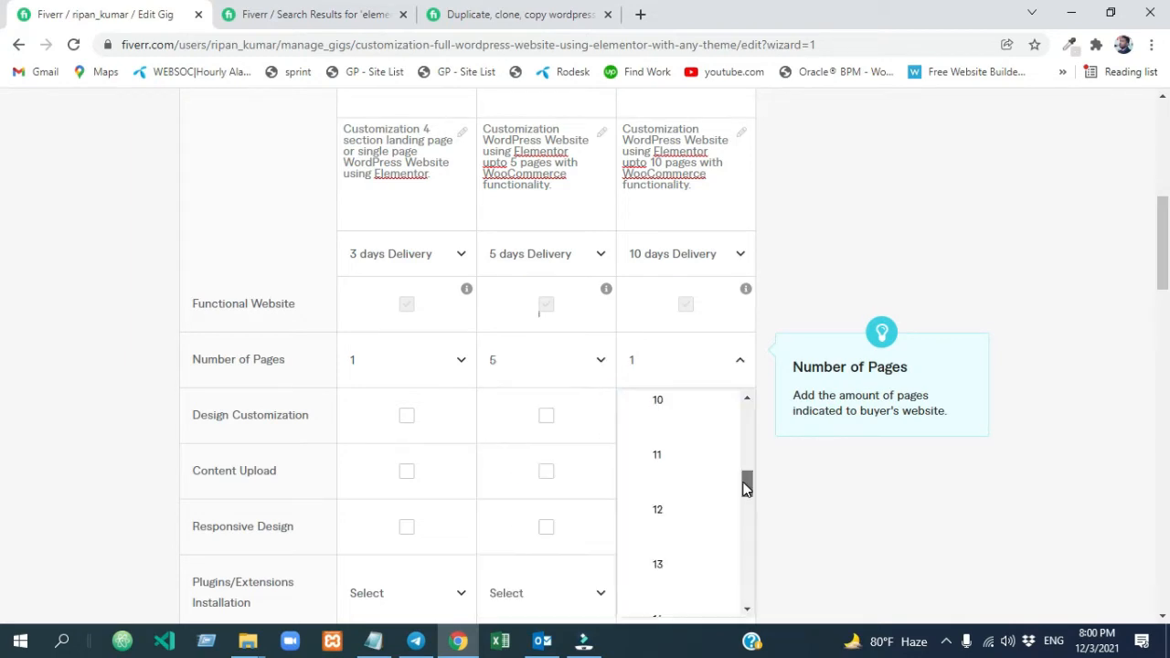
left_click(657, 399)
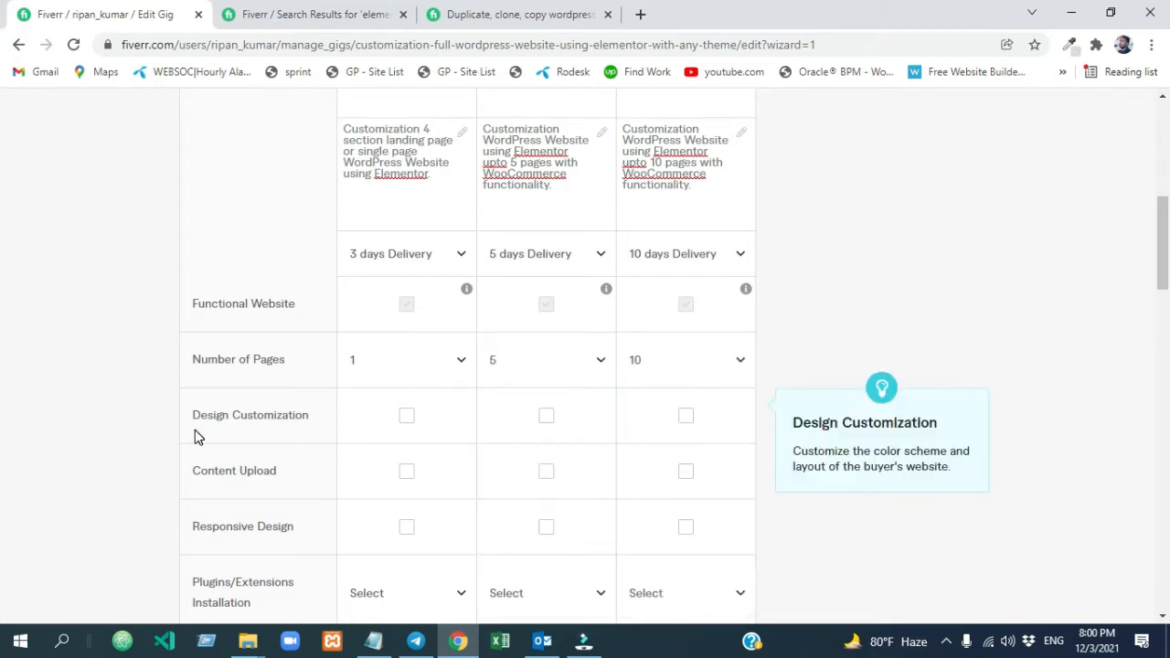
Include Design Customization, Content Upload and Responsive Design in all three packages.
left_click(407, 415)
left_click(546, 415)
left_click(686, 417)
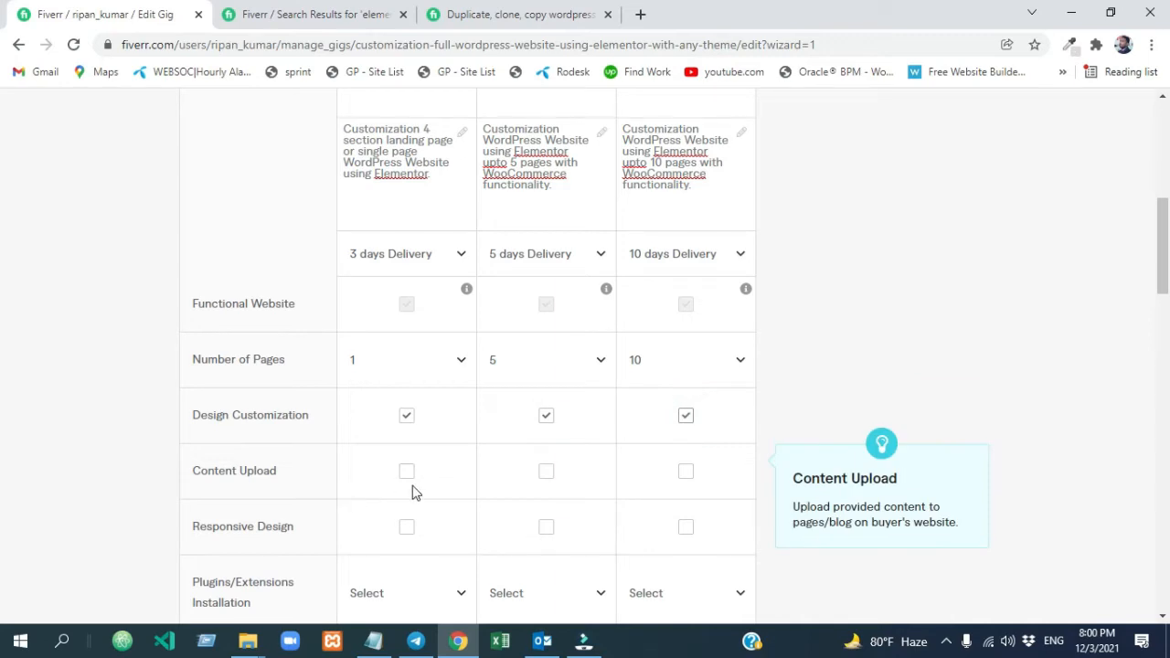
left_click(407, 473)
left_click(546, 472)
left_click(686, 472)
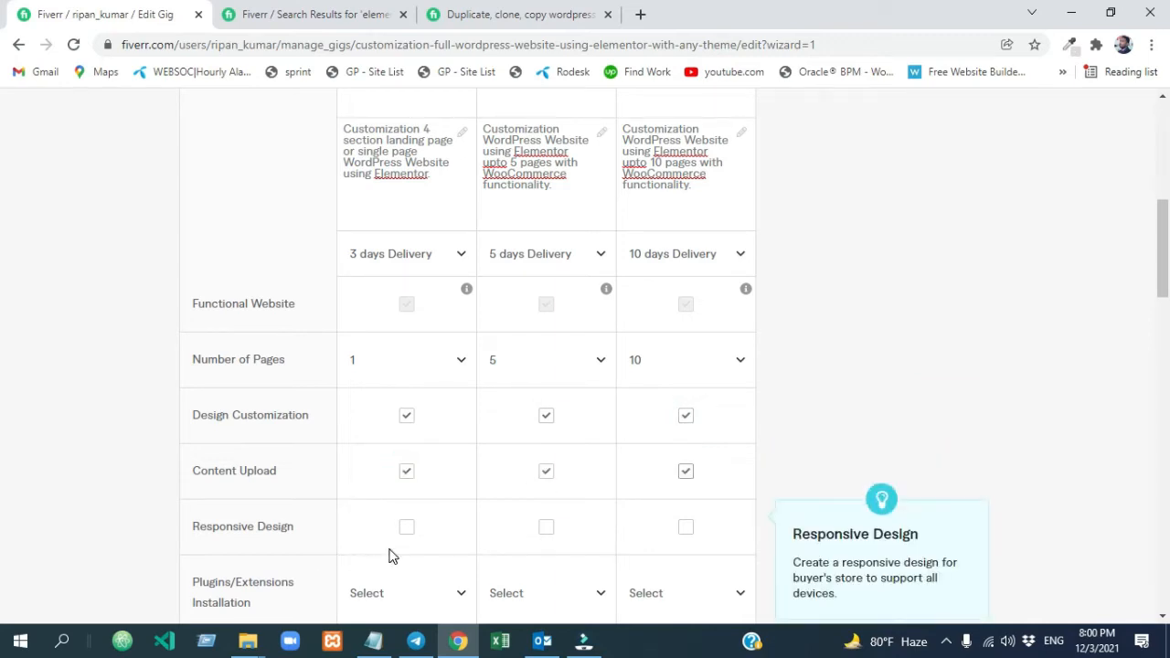
left_click(407, 528)
left_click(546, 527)
left_click(685, 528)
Set Plugins/Extensions Installation to 5 for Basic, 7 for Standard and 10 for Premium.
scroll(710, 347, "down", 3)
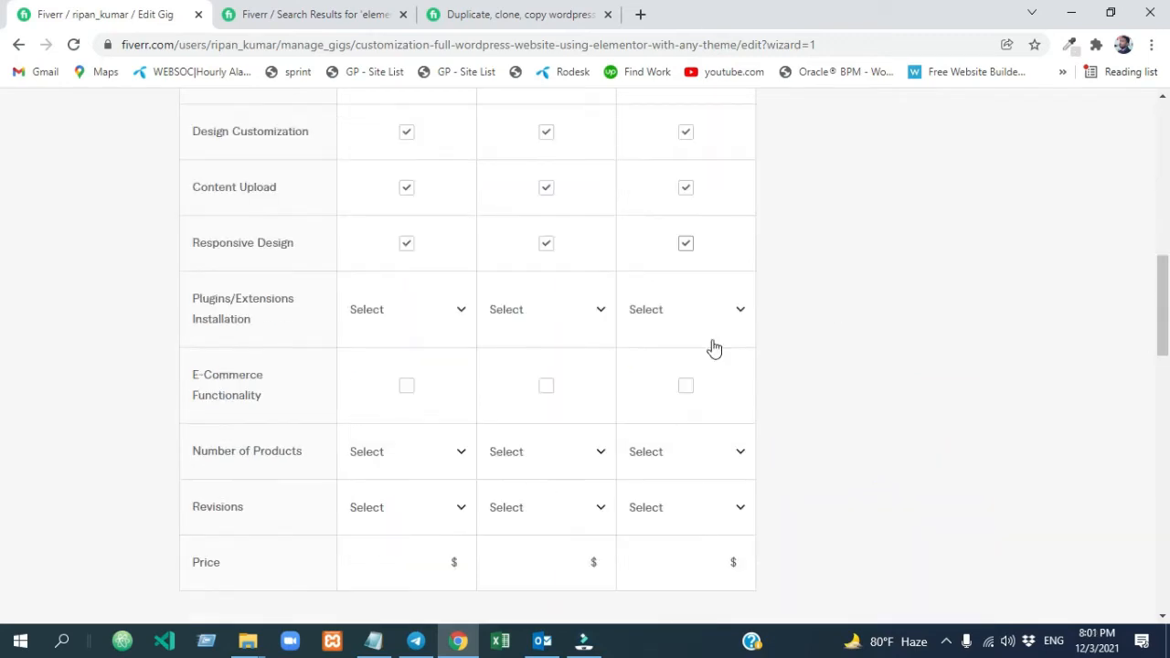
left_click(457, 311)
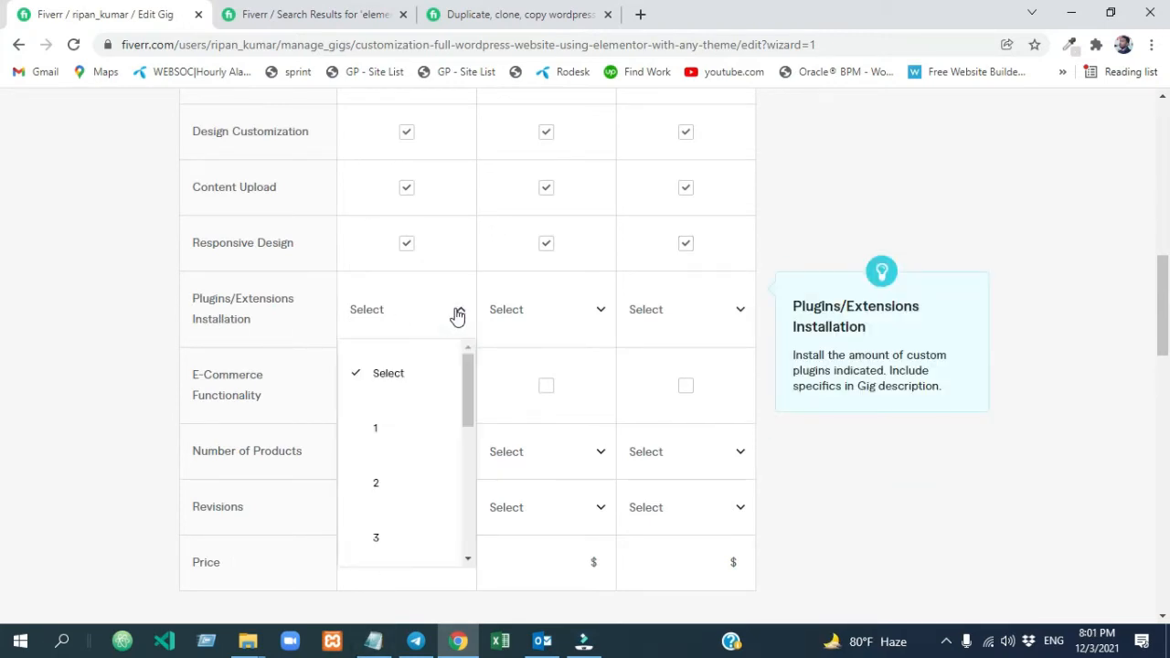
scroll(393, 439, "down", 2)
left_click(382, 476)
left_click(593, 311)
scroll(560, 512, "down", 2)
left_click(561, 540)
left_click(686, 309)
scroll(676, 457, "down", 3)
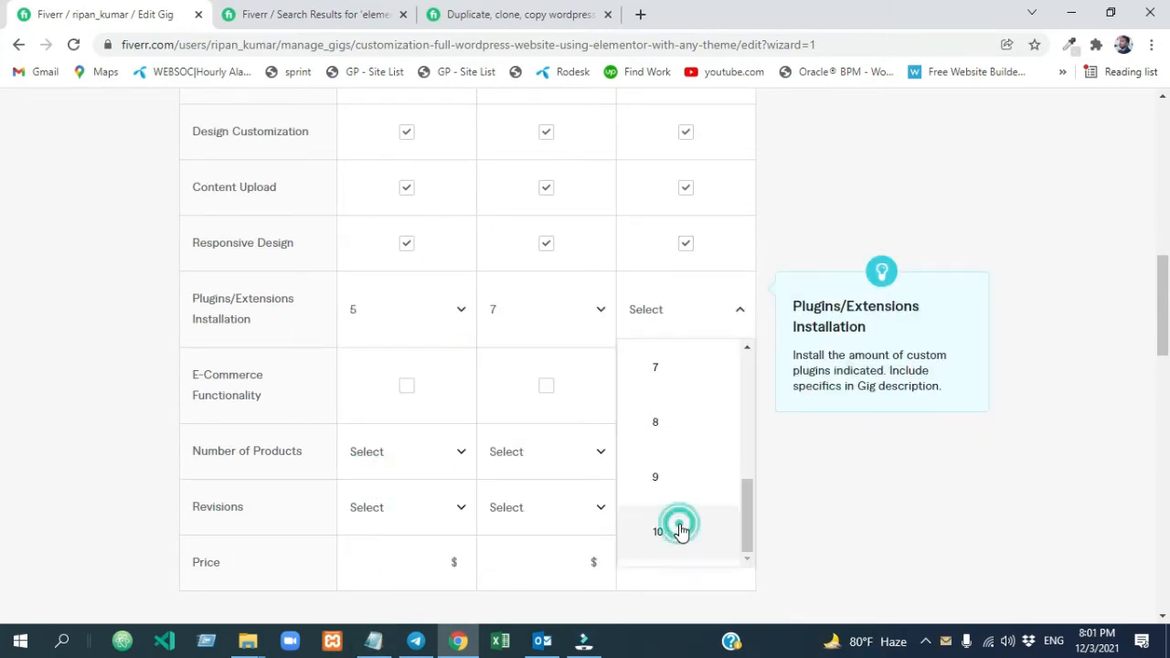
left_click(677, 530)
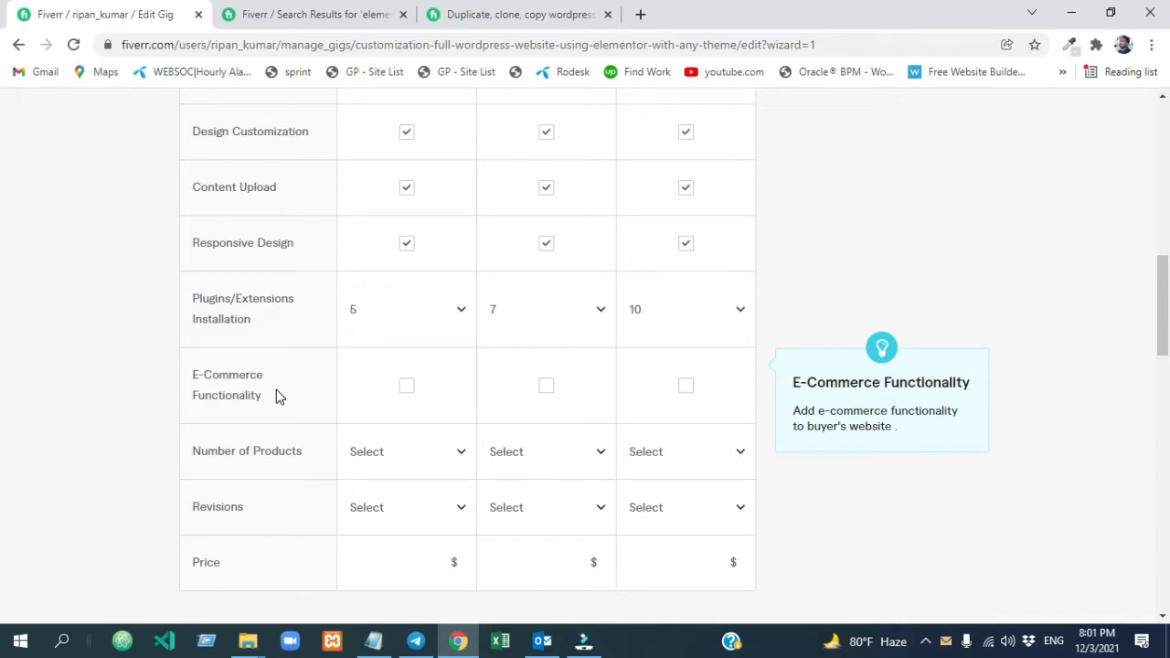
Include E-Commerce Functionality in the Standard and Premium packages only.
scroll(277, 393, "down", 1)
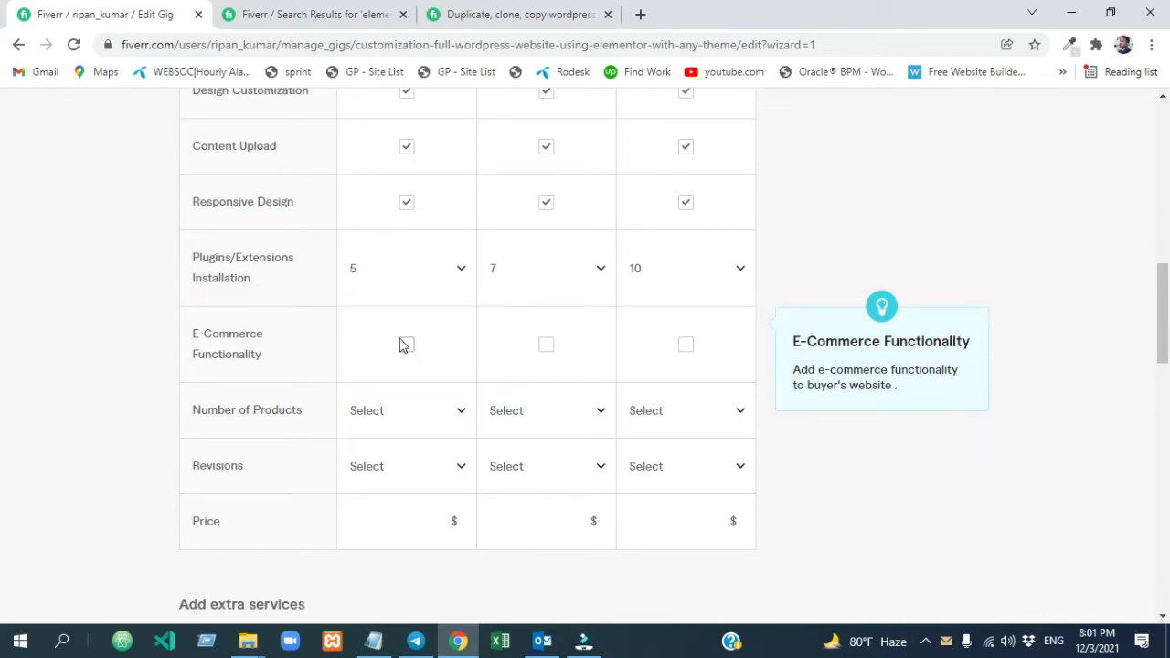
left_click(550, 350)
left_click(682, 348)
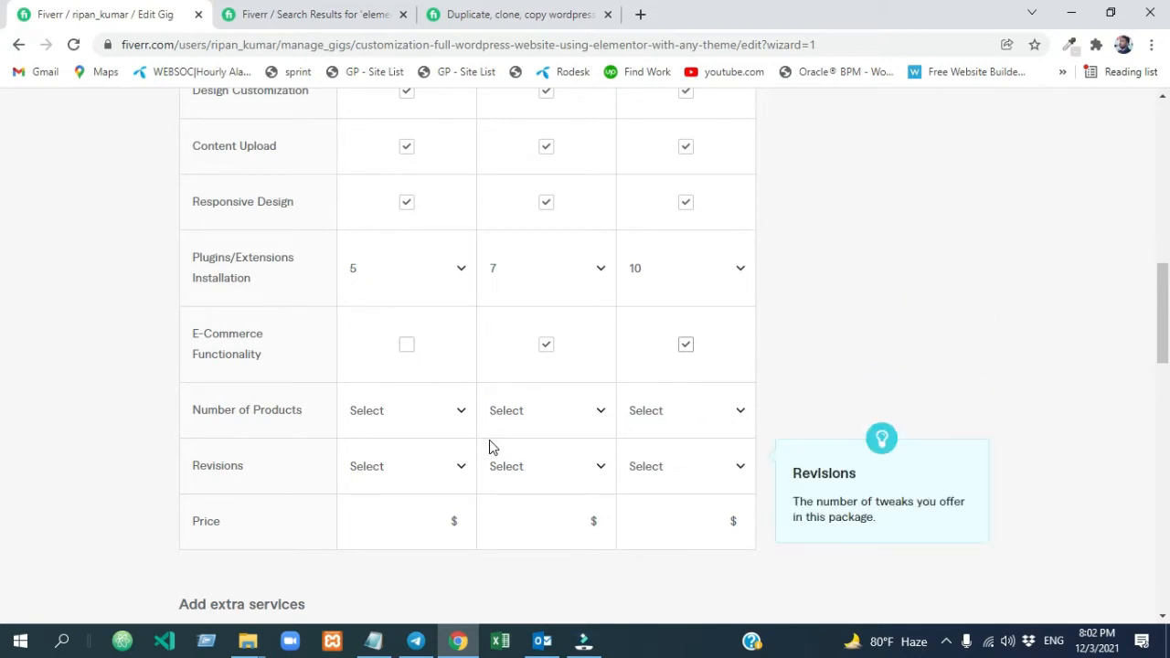
Set the number of products to 10 for the Standard package and 50 for the Premium package.
left_click(547, 411)
left_click(607, 374)
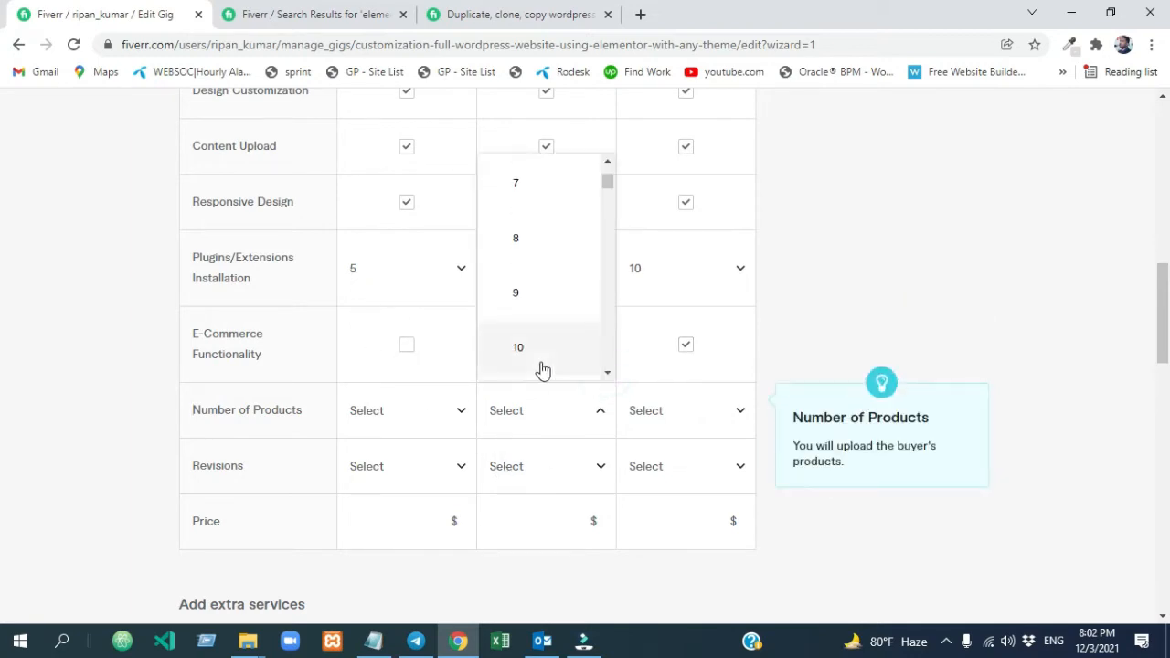
left_click(540, 368)
left_click(729, 416)
scroll(650, 326, "down", 10)
left_click(650, 327)
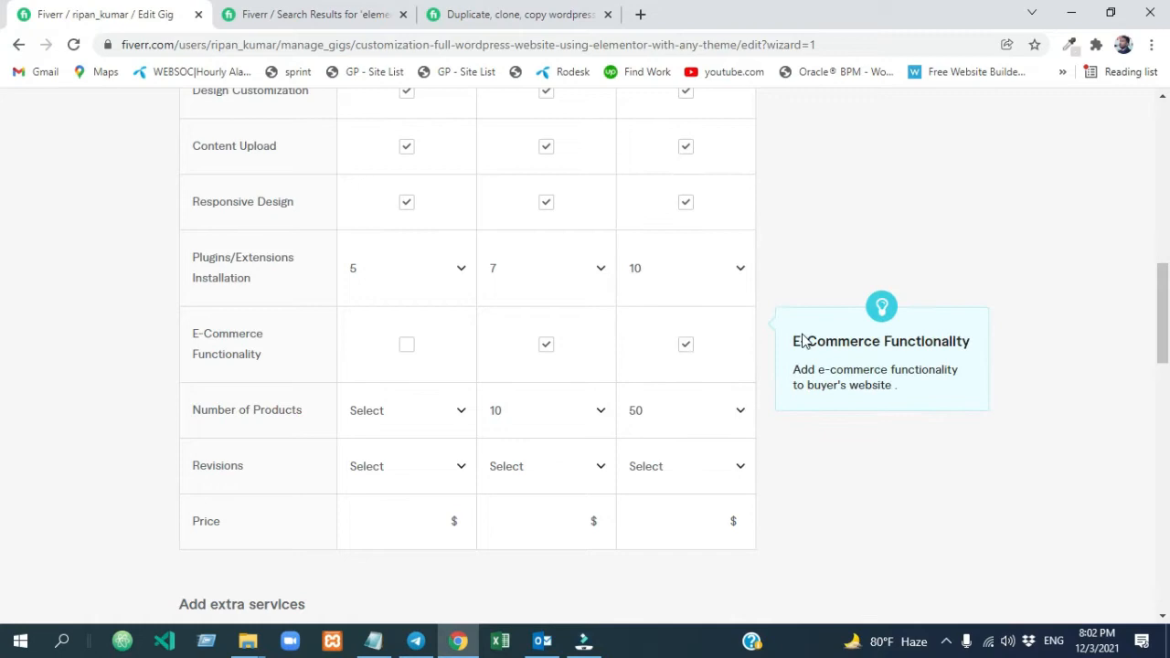
Offer UNLIMITED revisions in the Basic, Standard and Premium packages.
left_click(457, 472)
scroll(468, 261, "down", 5)
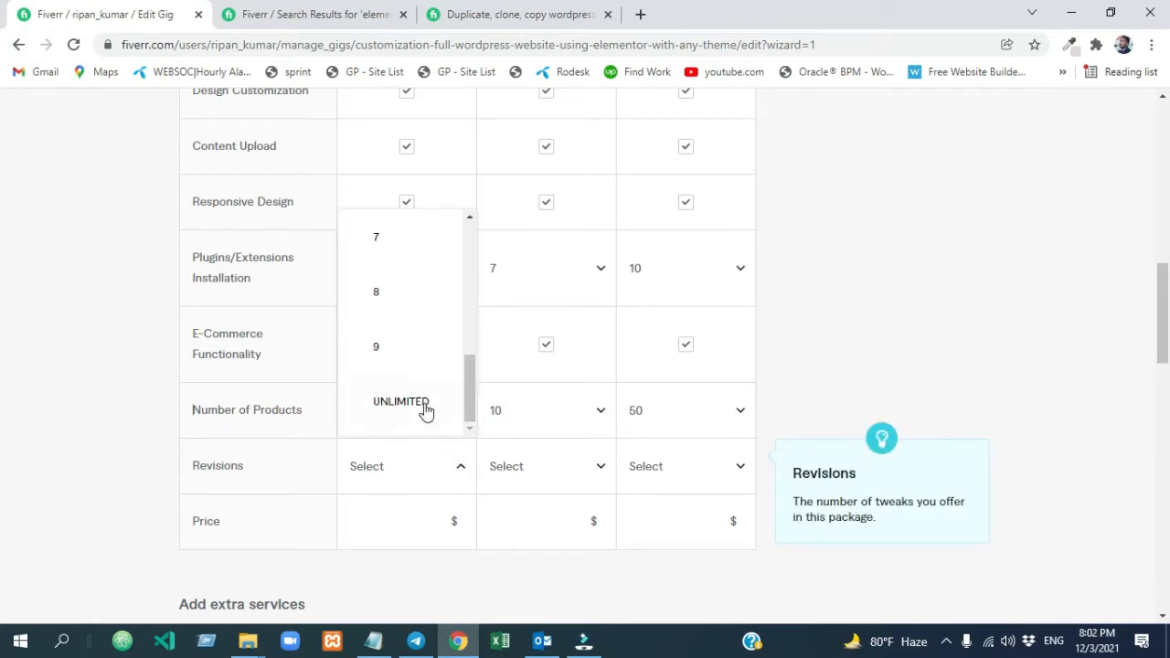
left_click(422, 406)
left_click_drag(747, 249, 747, 441)
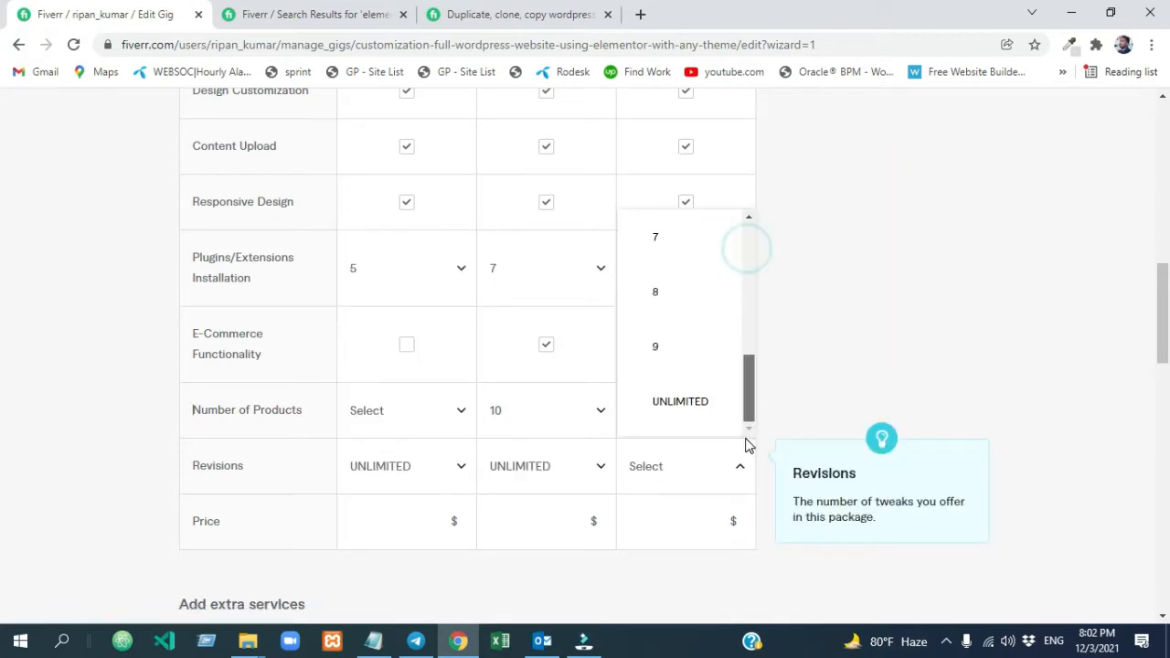
left_click(698, 404)
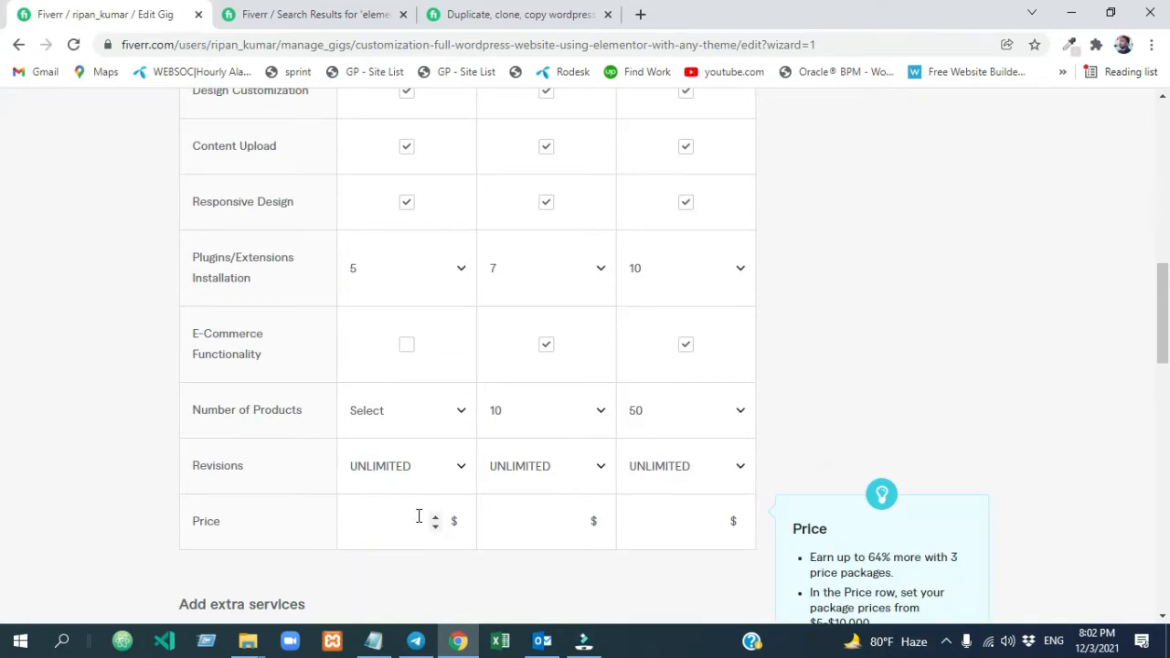
Price the Basic package at $40, the Standard package at $120 and the Premium package at $240.
left_click_drag(1166, 316, 1142, 191)
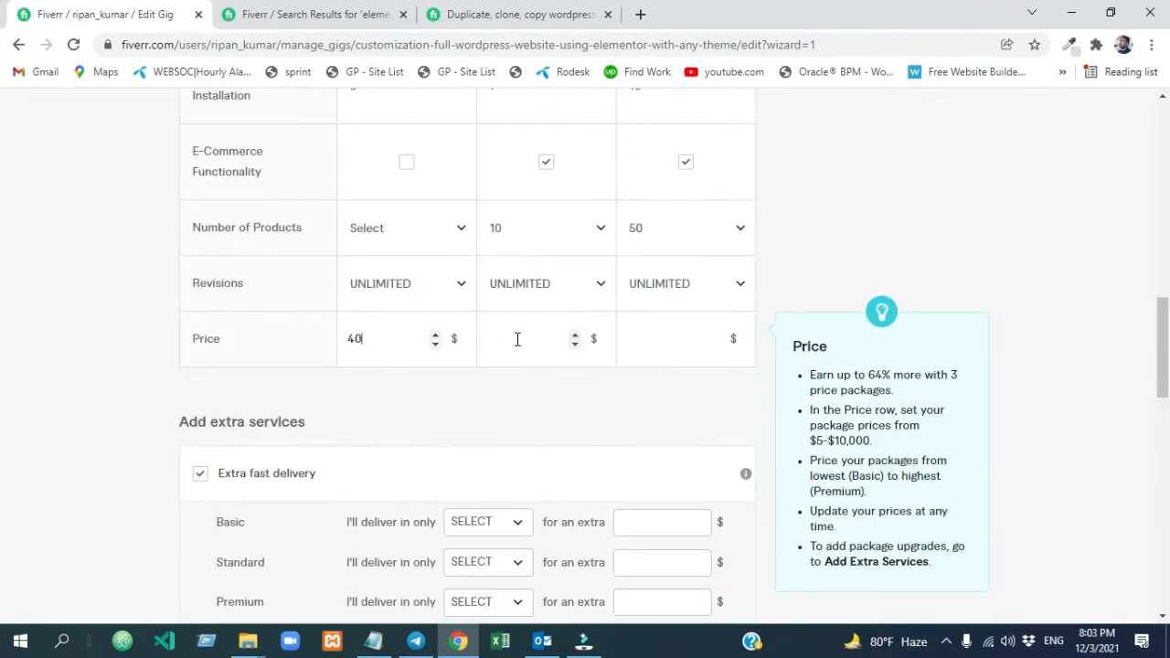
left_click(516, 338)
left_click_drag(1163, 326, 1164, 373)
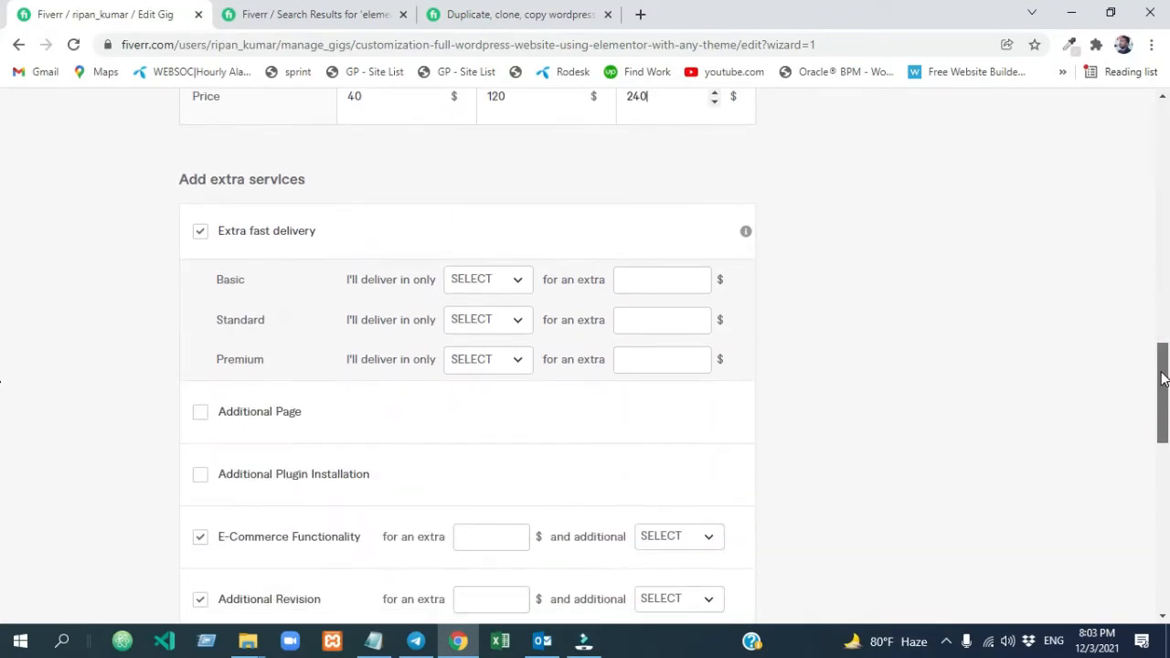
Turn off the Extra fast delivery extra service and enable the Additional Page extra.
mouse_move(217, 295)
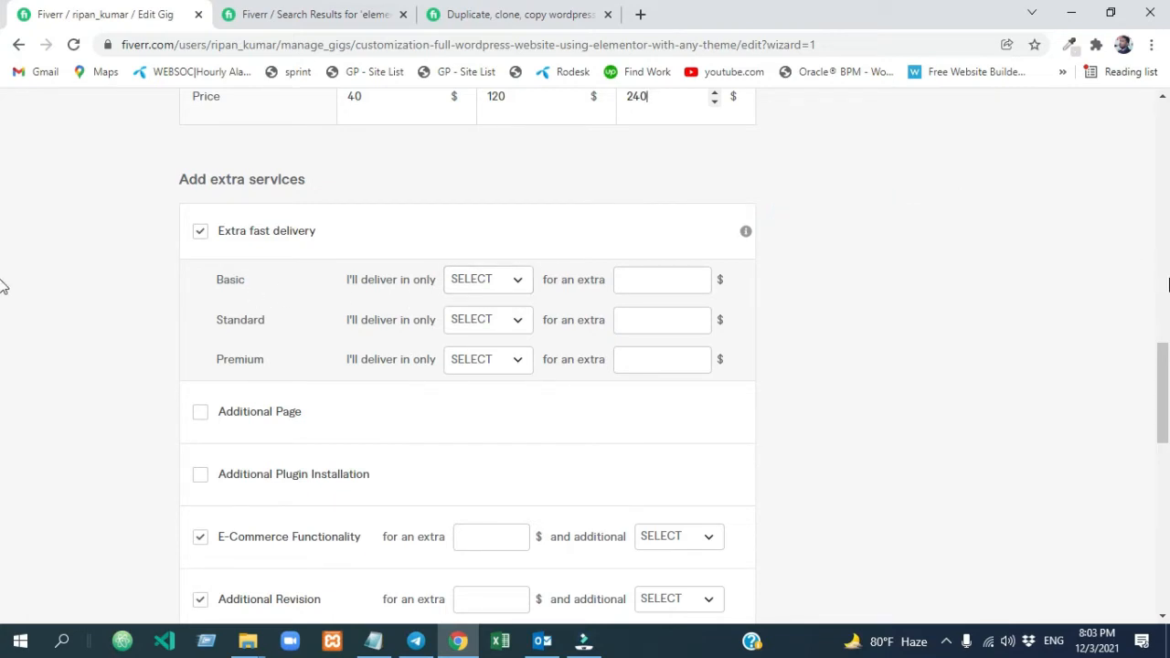
mouse_move(1163, 385)
left_mouse_down()
mouse_move(1158, 308)
mouse_move(1159, 405)
left_mouse_up()
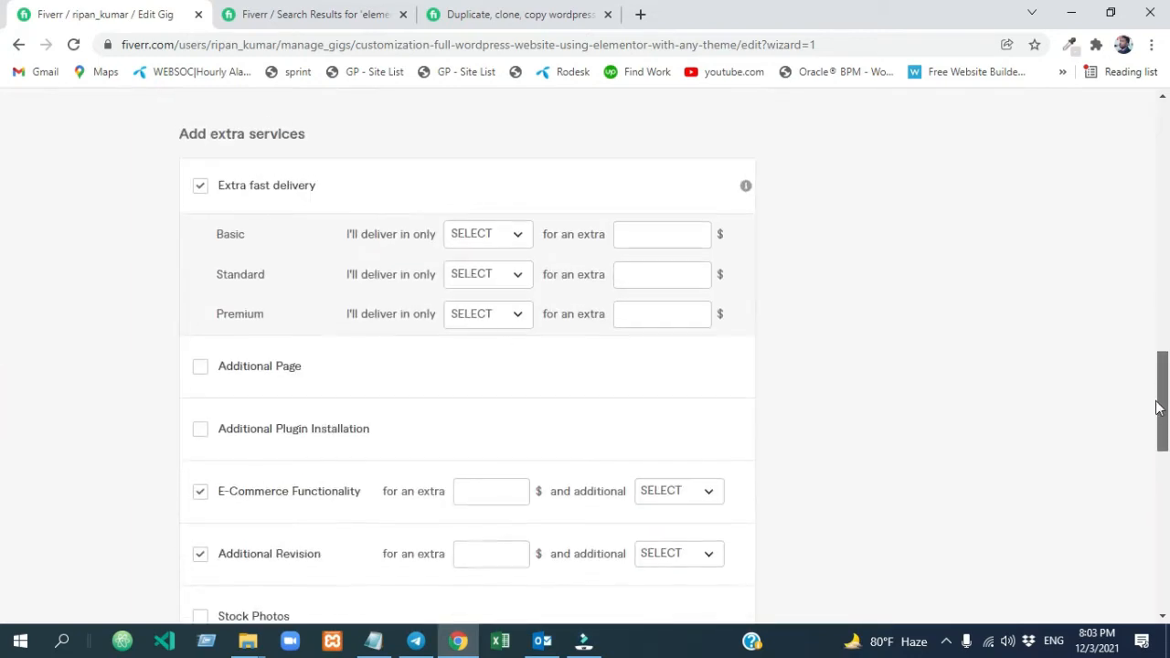
left_click(515, 229)
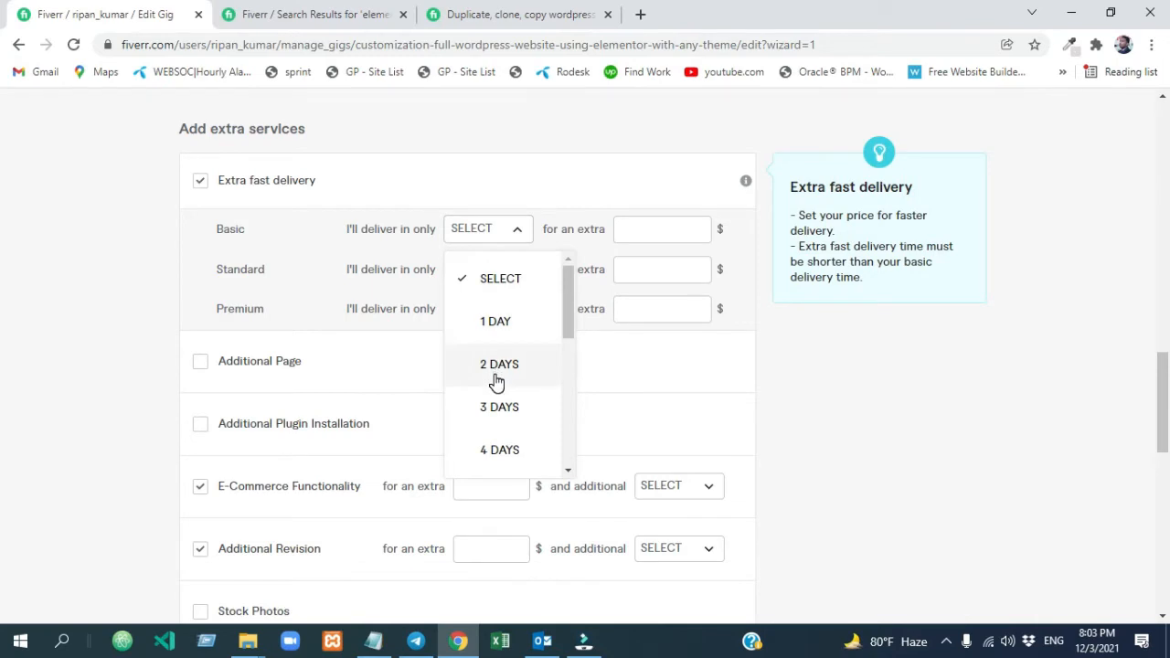
left_click(672, 231)
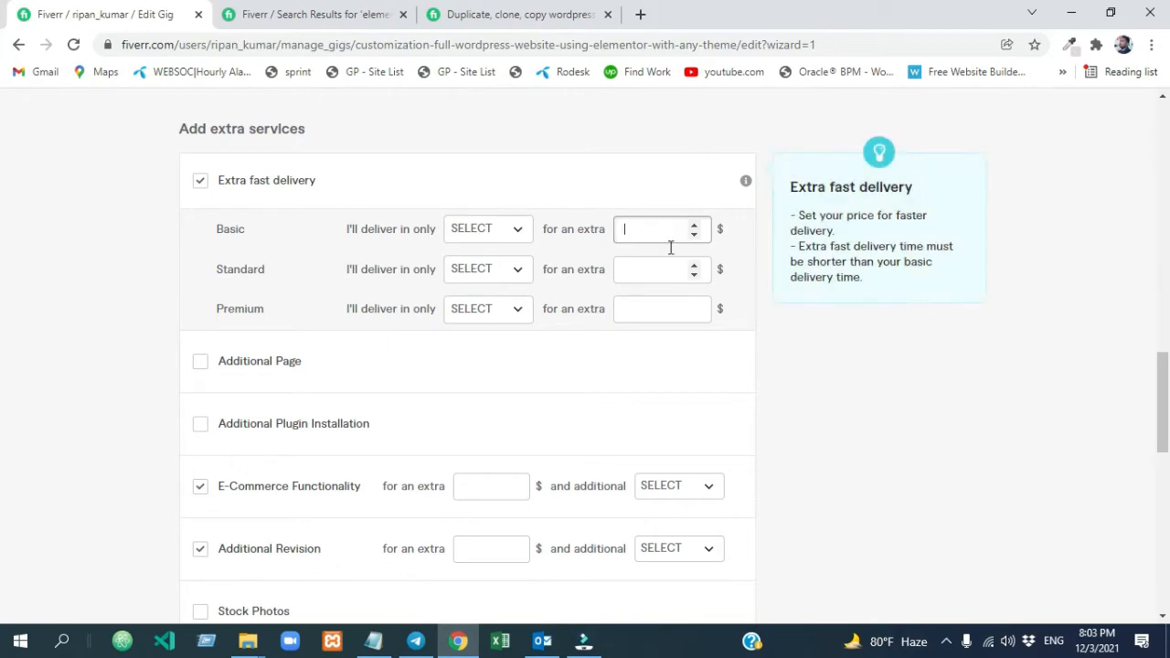
left_click(200, 182)
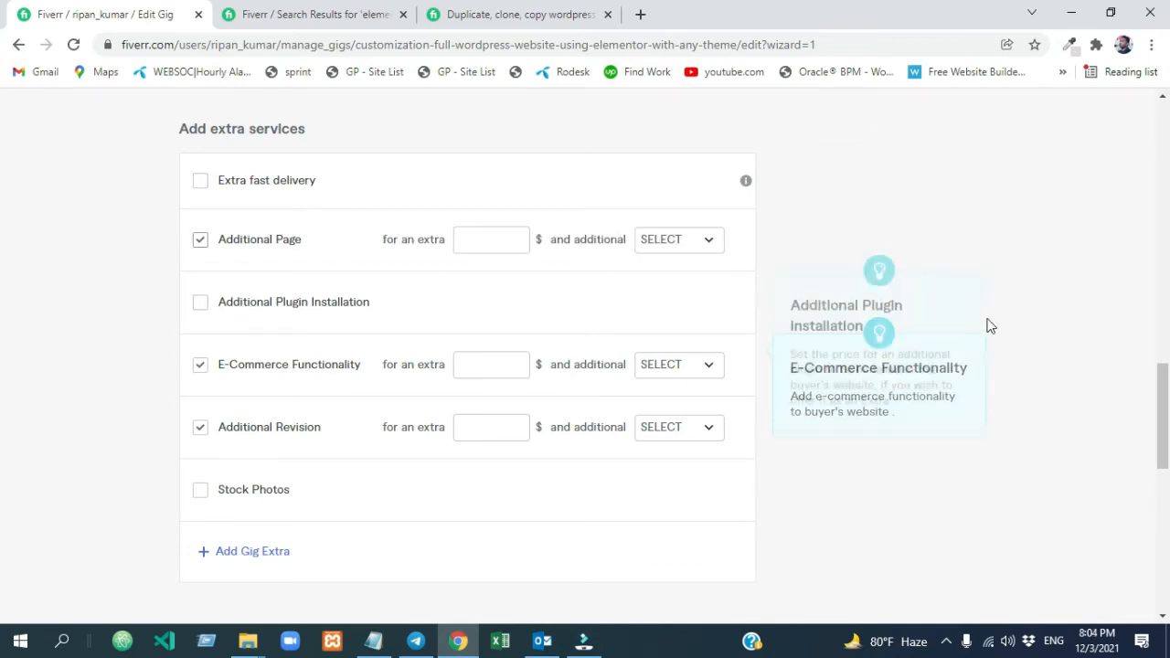
left_click_drag(1161, 394, 1145, 268)
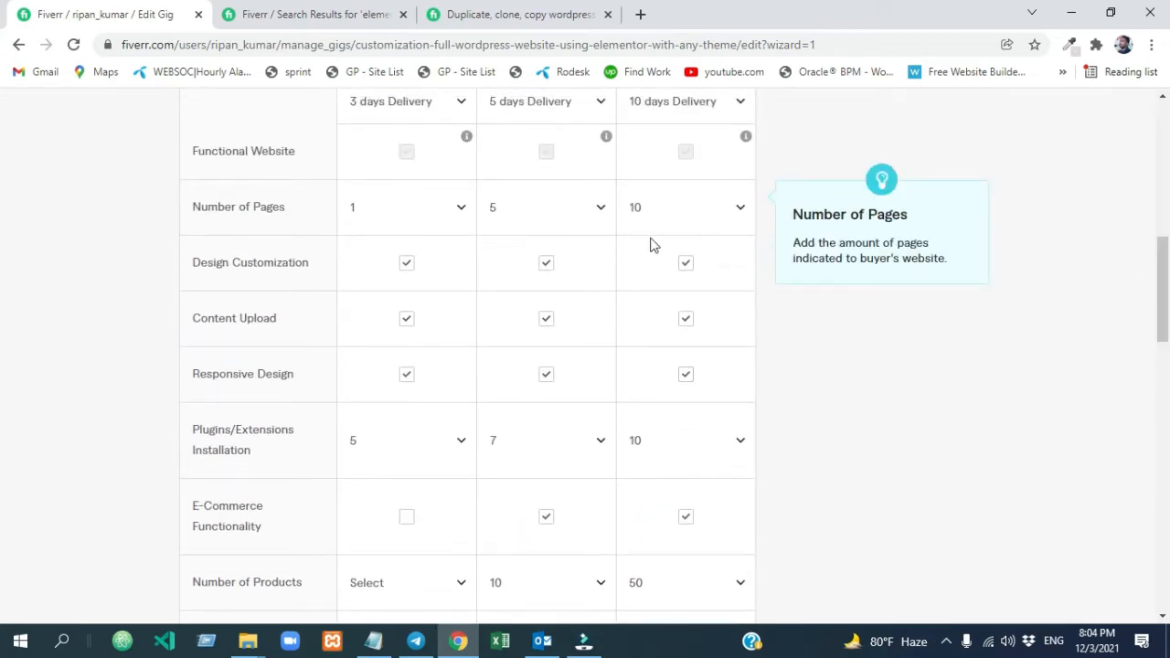
Set the price of the Additional Page extra service to $20, with no additional delivery days selected.
left_click_drag(1163, 295, 1168, 425)
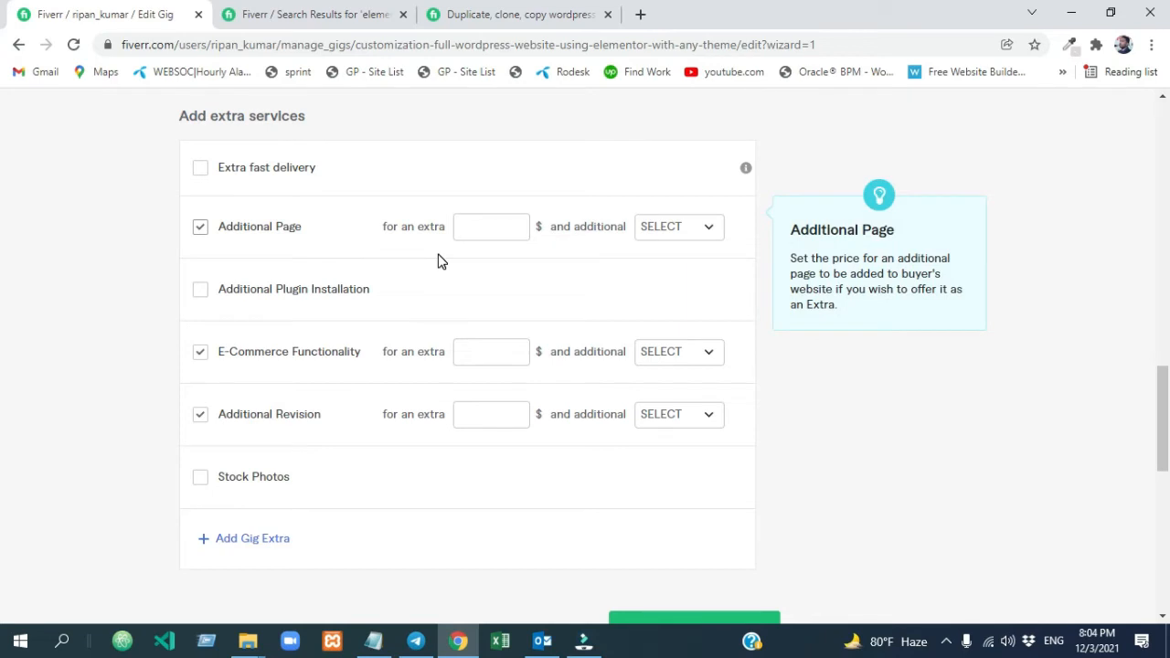
left_click(492, 228)
type("20")
left_click(709, 230)
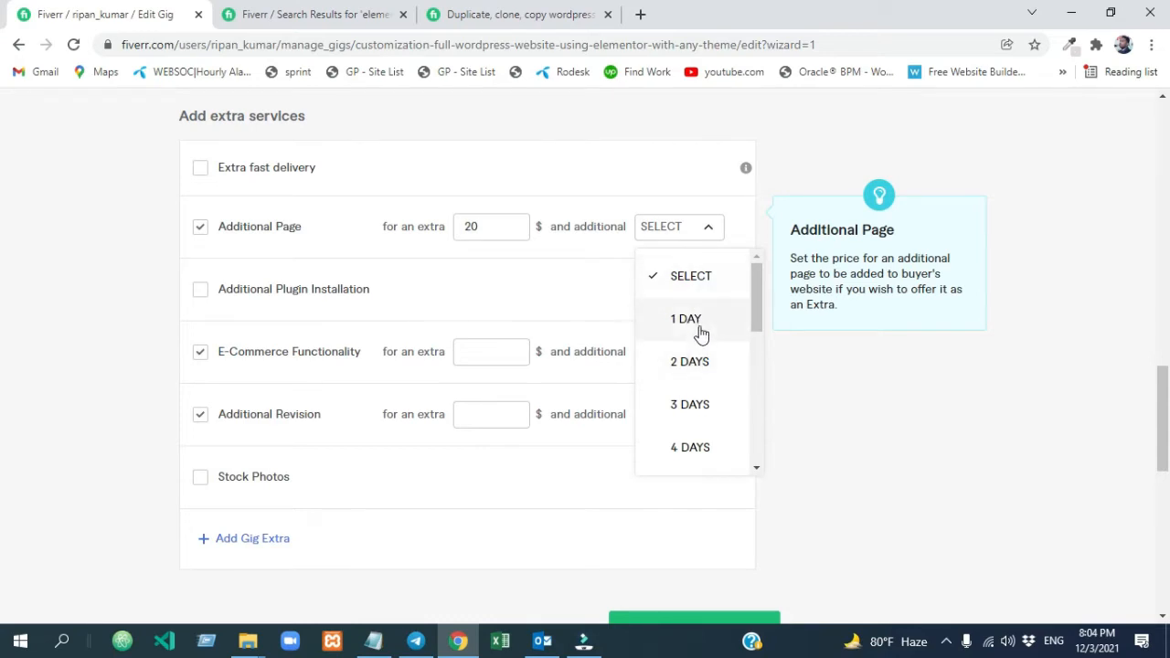
left_click(700, 238)
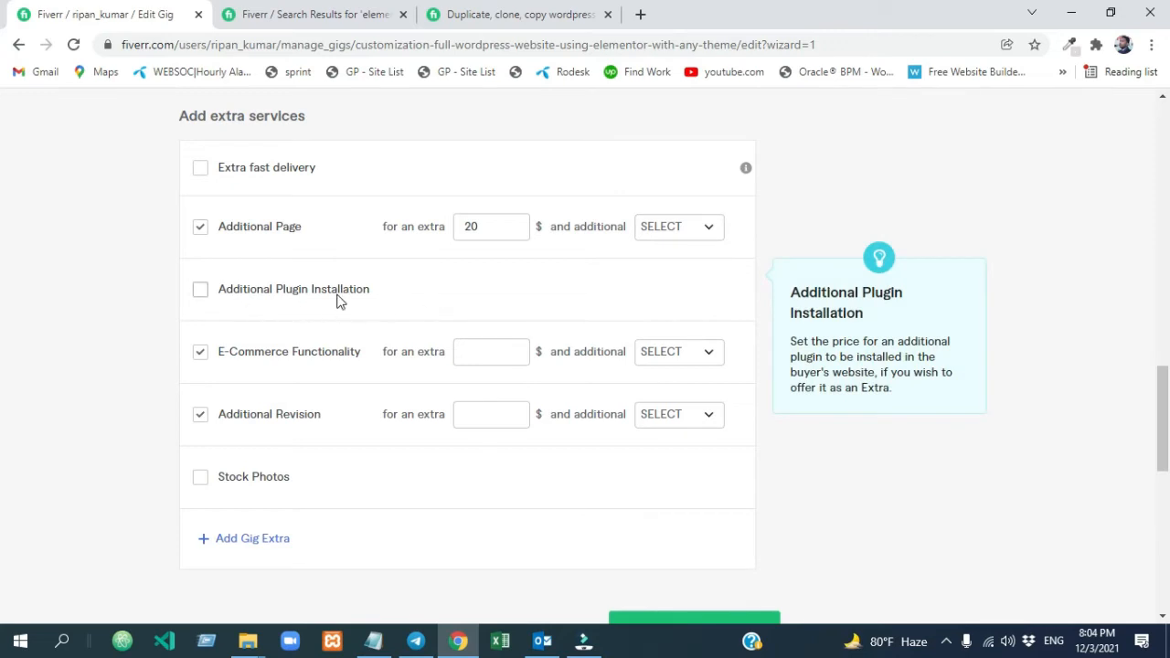
Enable the Additional Plugin Installation extra service and price it at $10.
left_click(201, 291)
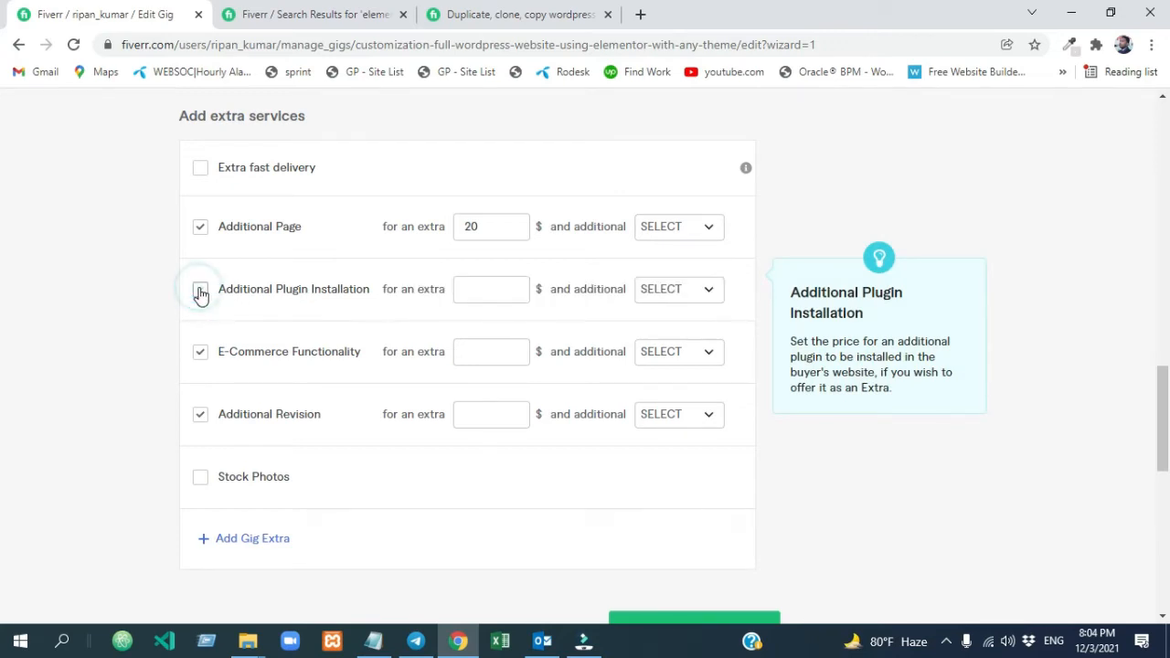
left_click(477, 290)
type("5")
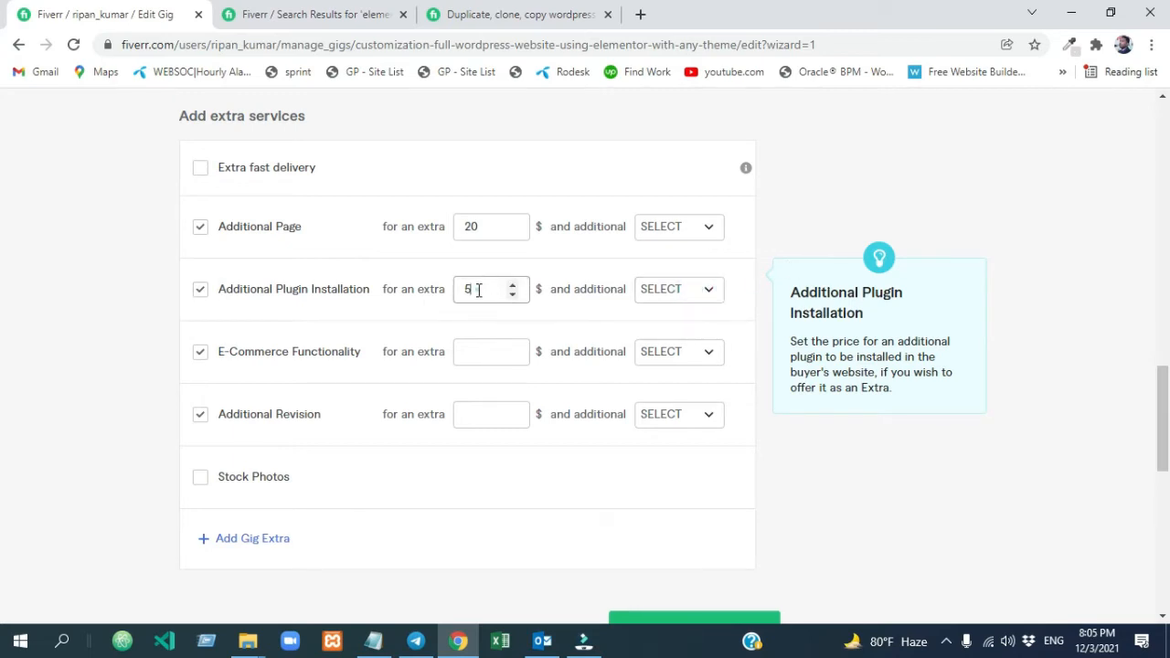
left_click(512, 285)
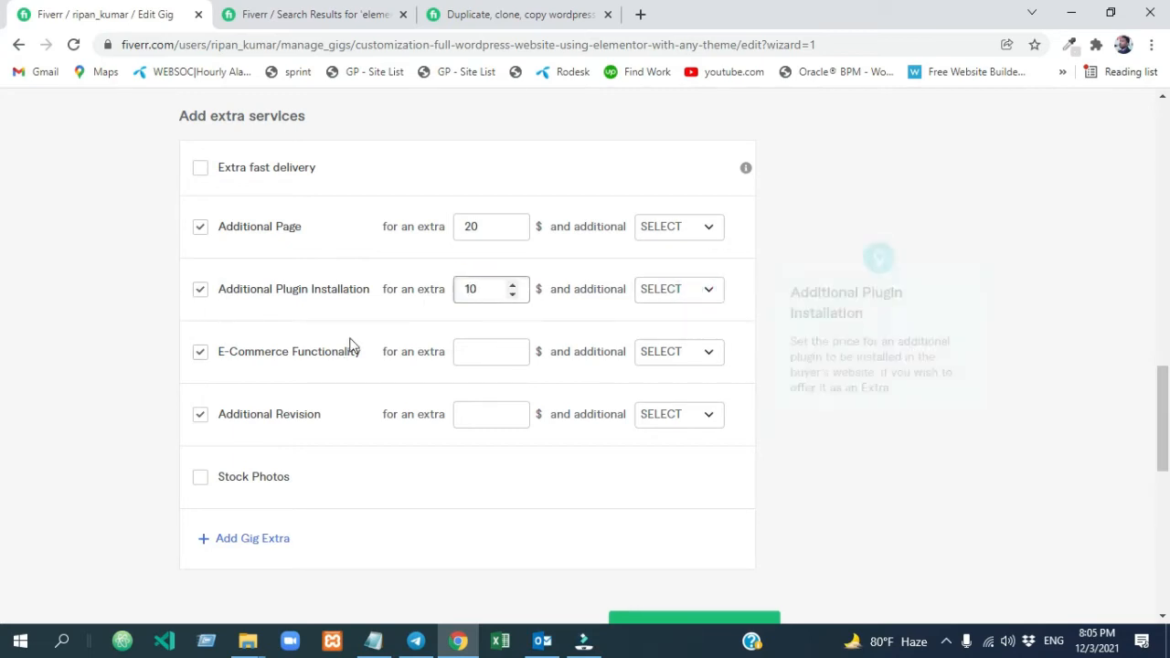
Turn off the E-Commerce Functionality, Additional Revision and Stock Photos extra services, and save the pricing to continue to the description.
left_click(200, 354)
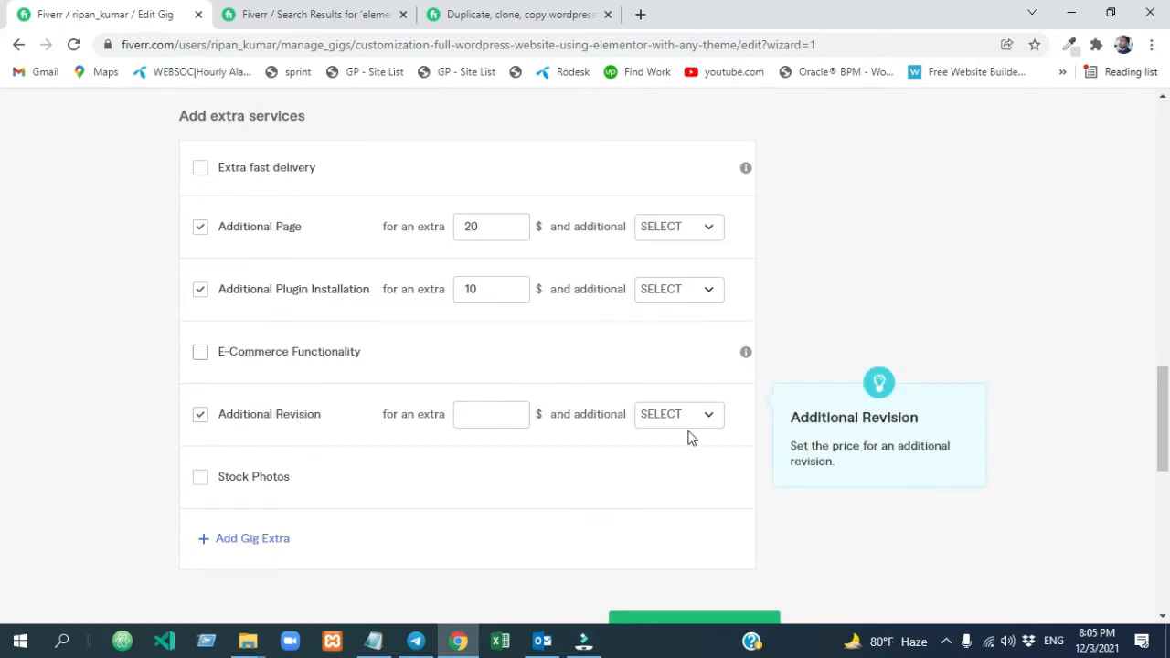
left_click(200, 417)
left_click(200, 417)
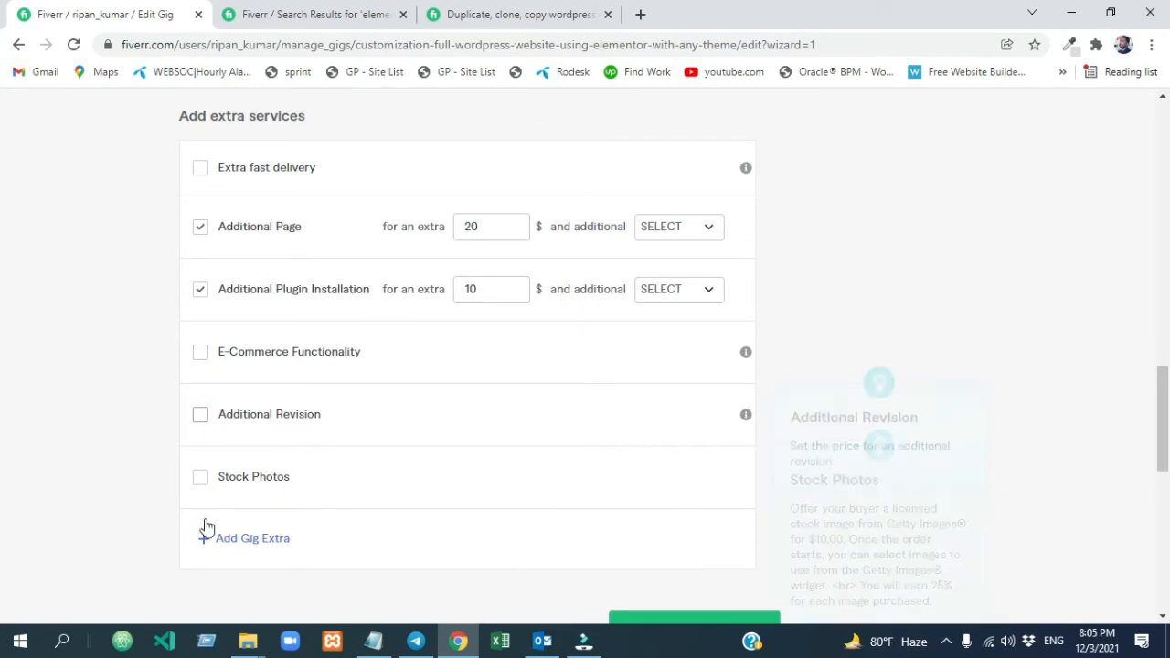
left_click(202, 479)
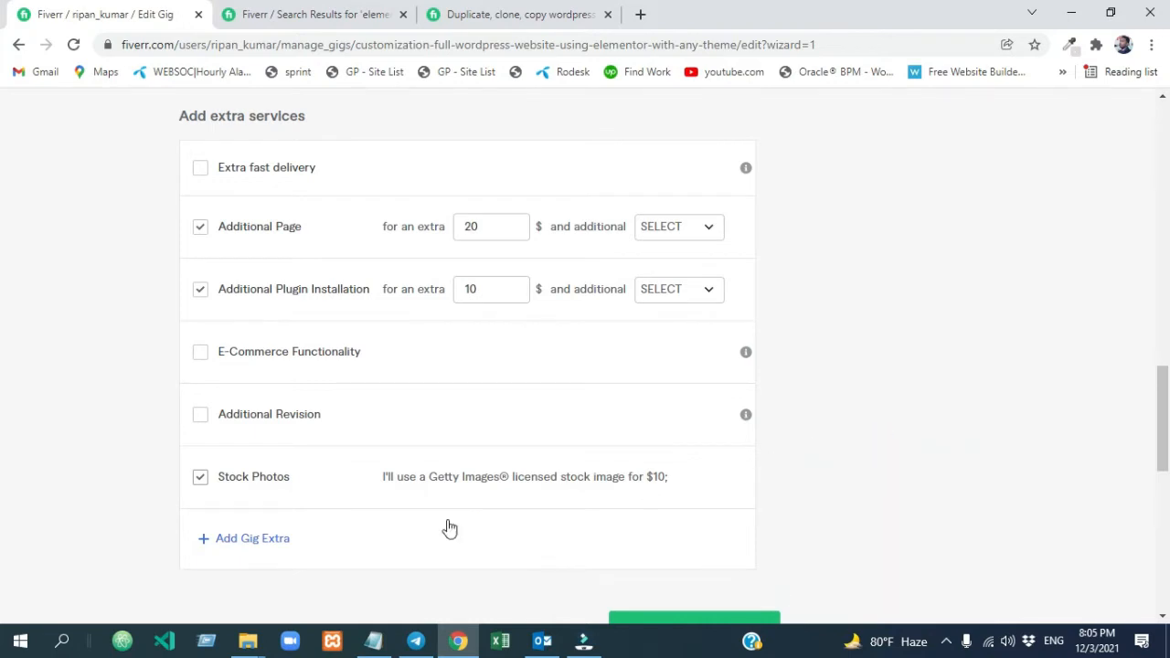
left_click(201, 479)
left_click_drag(1165, 382, 640, 402)
left_click(691, 544)
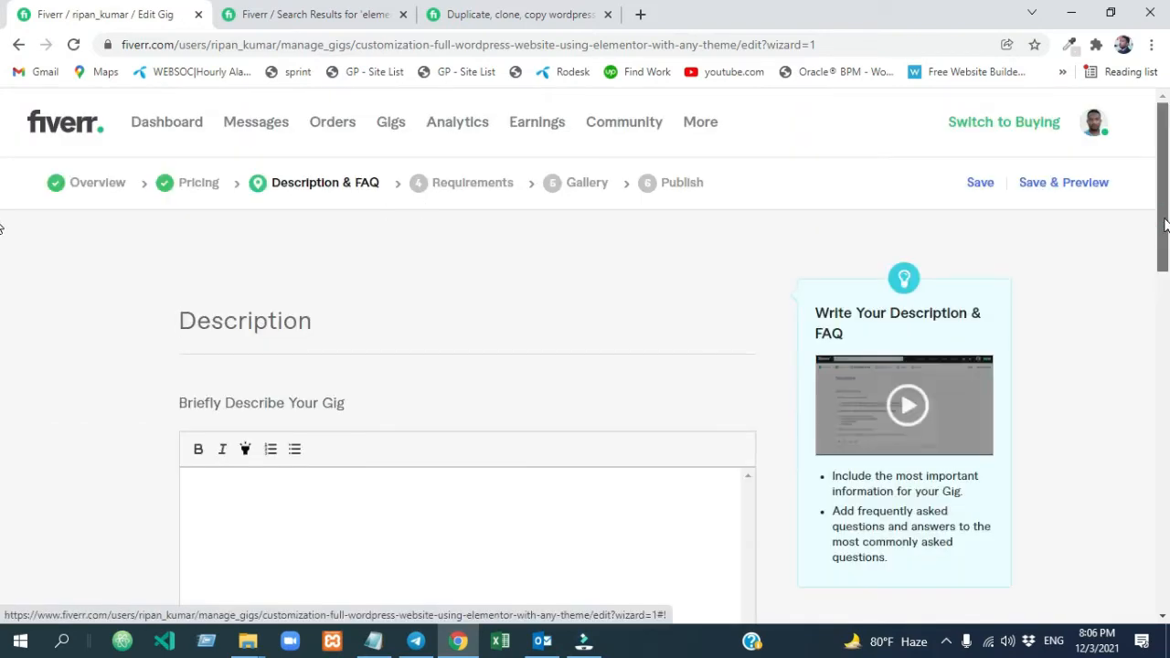
Fill in the gig description with the Elementor website introduction and the service list from Landing Page design to Speed optimization, taken from the Notepad file.
left_click_drag(1166, 224, 0, 296)
left_click(245, 373)
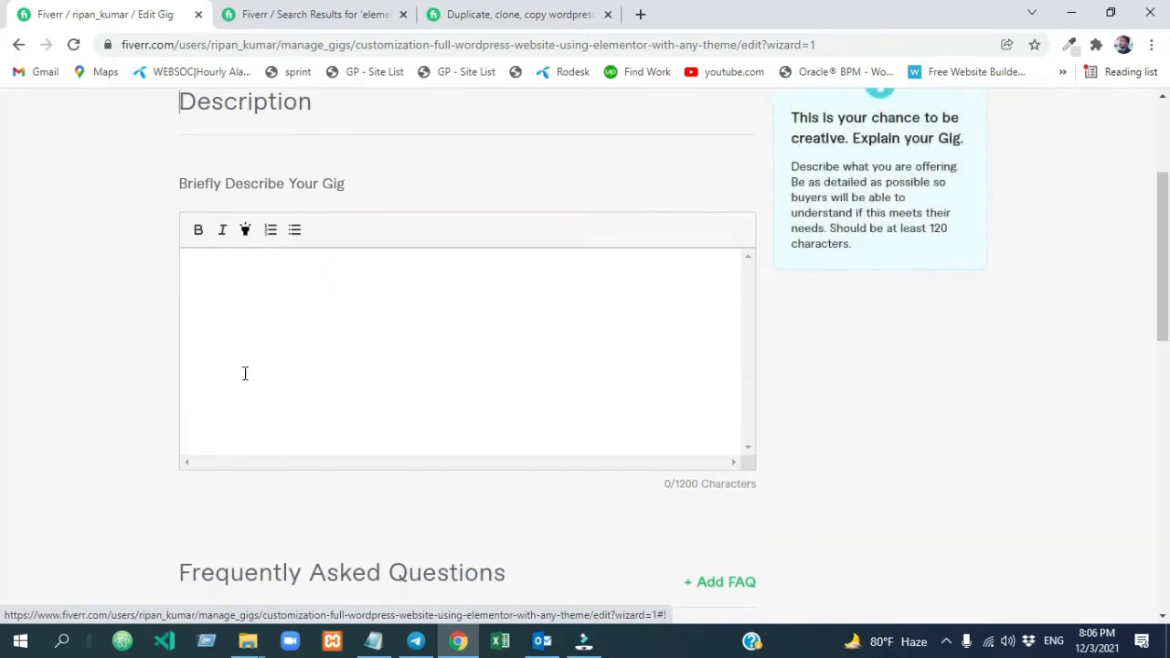
key("alt+Tab")
left_click(458, 641)
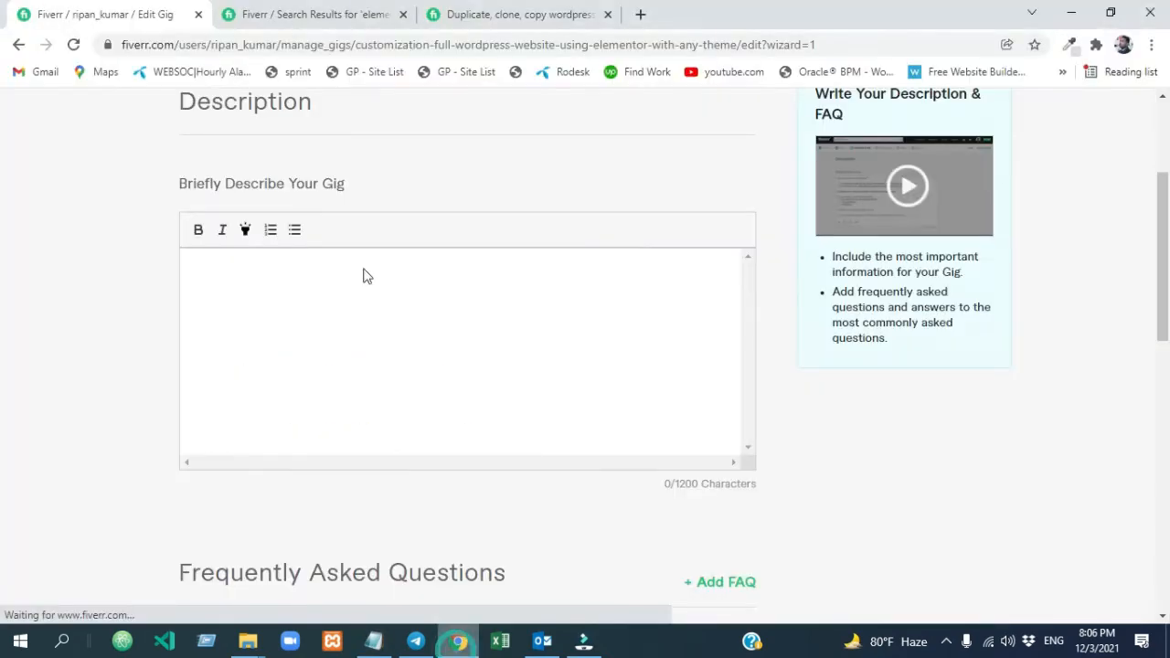
type("Do you need to customization a full professional WordPress website or redesign your existing website with Elementor by any Theme? Then you are in right place & I am here to help you. I am over two years experienced web designer and developer. I offer you, the best quality of a responsive website, which is based on an Elementor page builder. I will make your job done ASAP.")
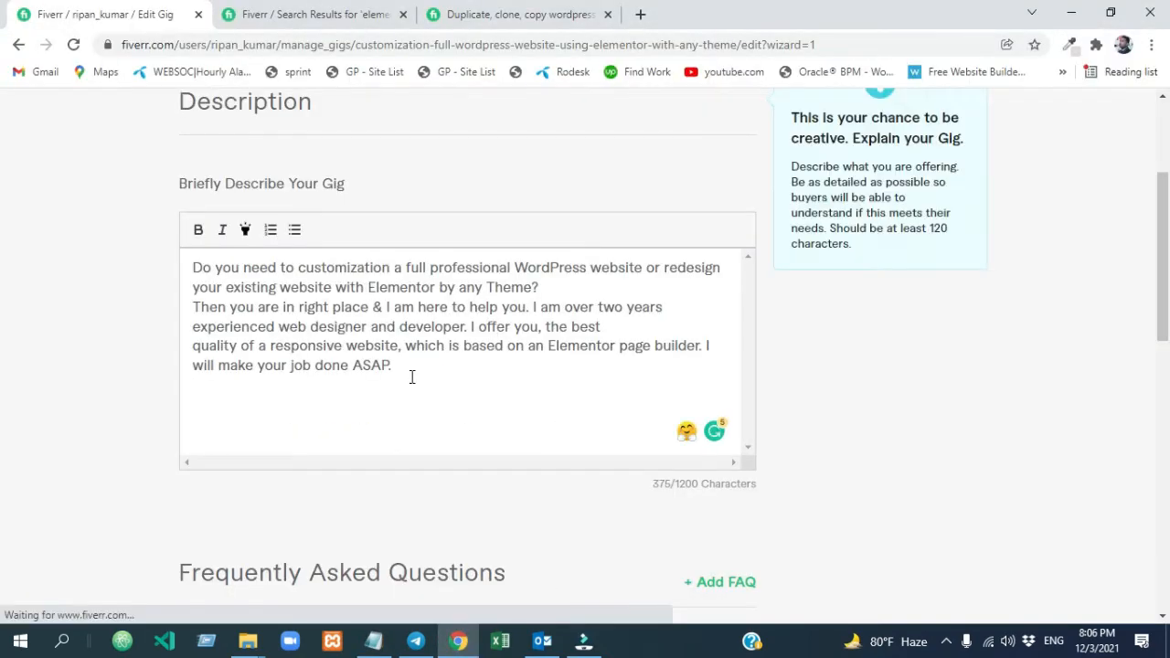
type("Please find the below package description, which I offer to you under this service: Landing Page design Template Design PSD to WordPress Design form sketch Redesign existing site Woo-commerce Functionality Speed optimization")
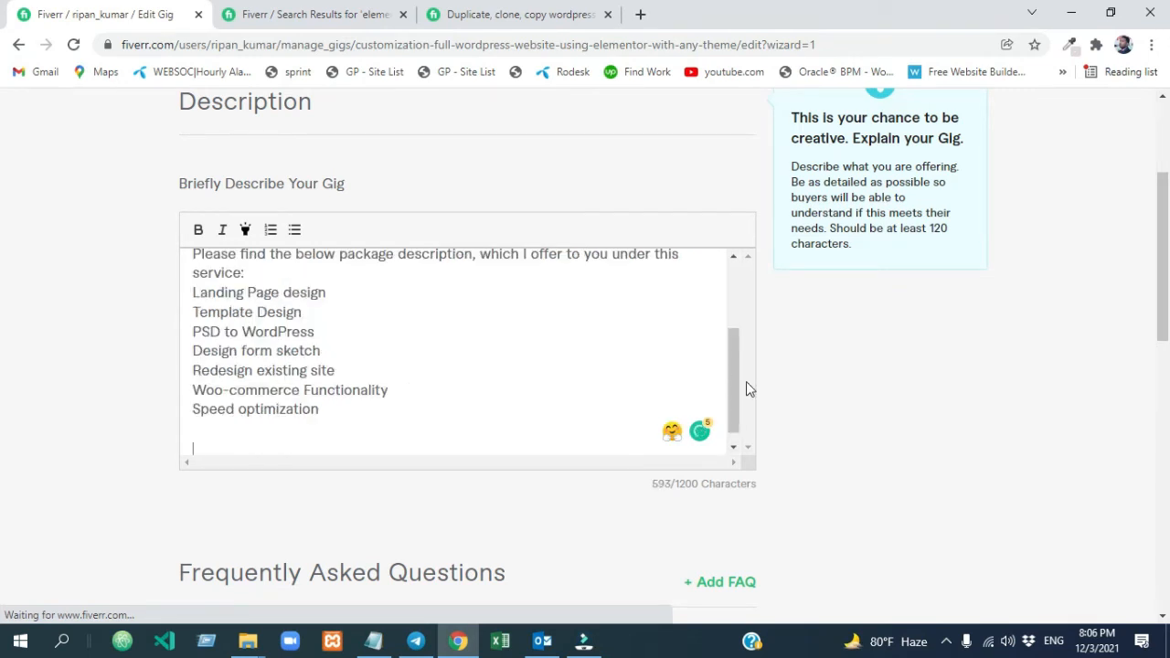
Try bold formatting on the "Please find the below package description" sentence and remove it again.
mouse_move(734, 379)
left_mouse_down()
mouse_move(730, 343)
mouse_move(733, 376)
left_mouse_up()
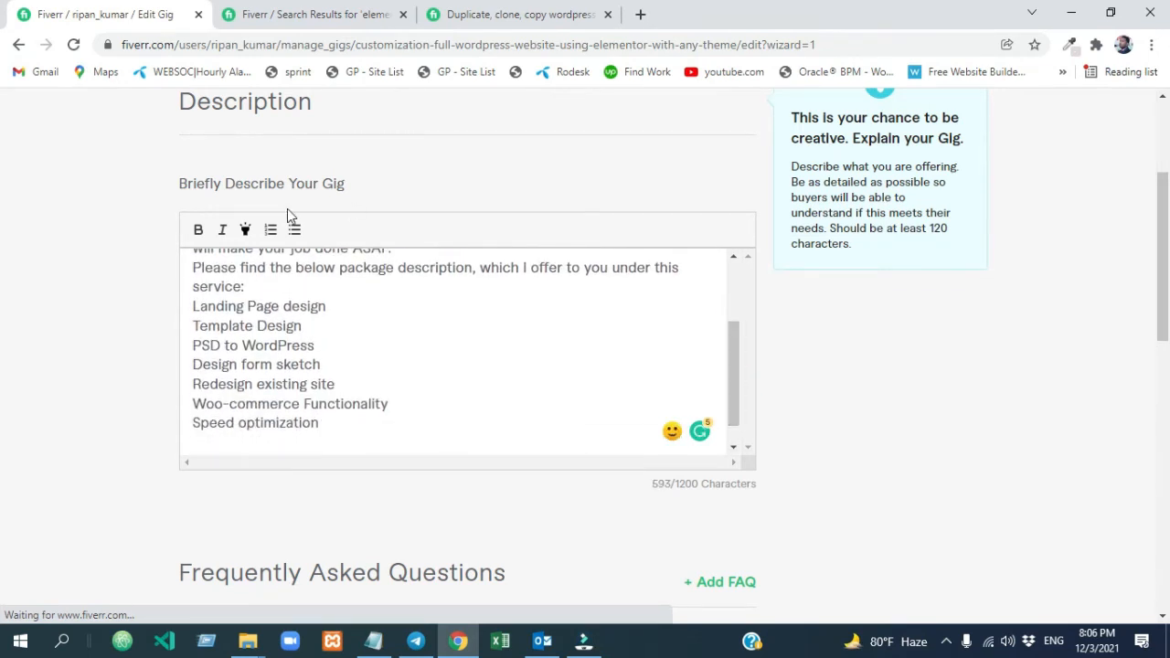
mouse_move(202, 267)
left_mouse_down()
mouse_move(259, 285)
mouse_move(188, 267)
left_mouse_up()
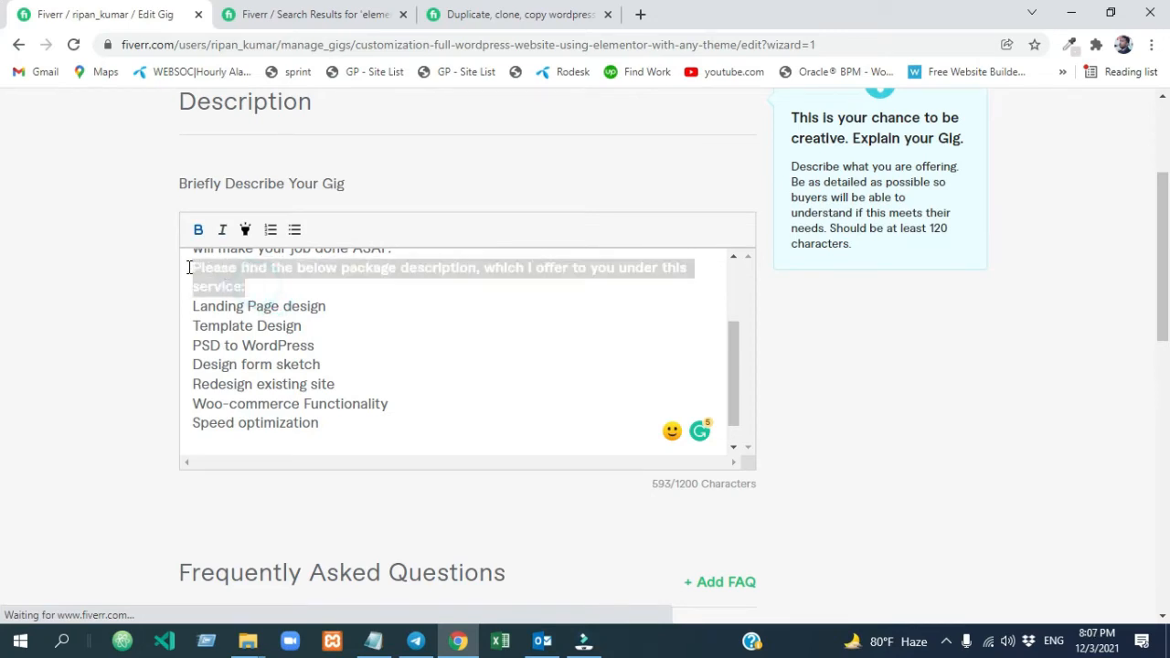
left_click(200, 232)
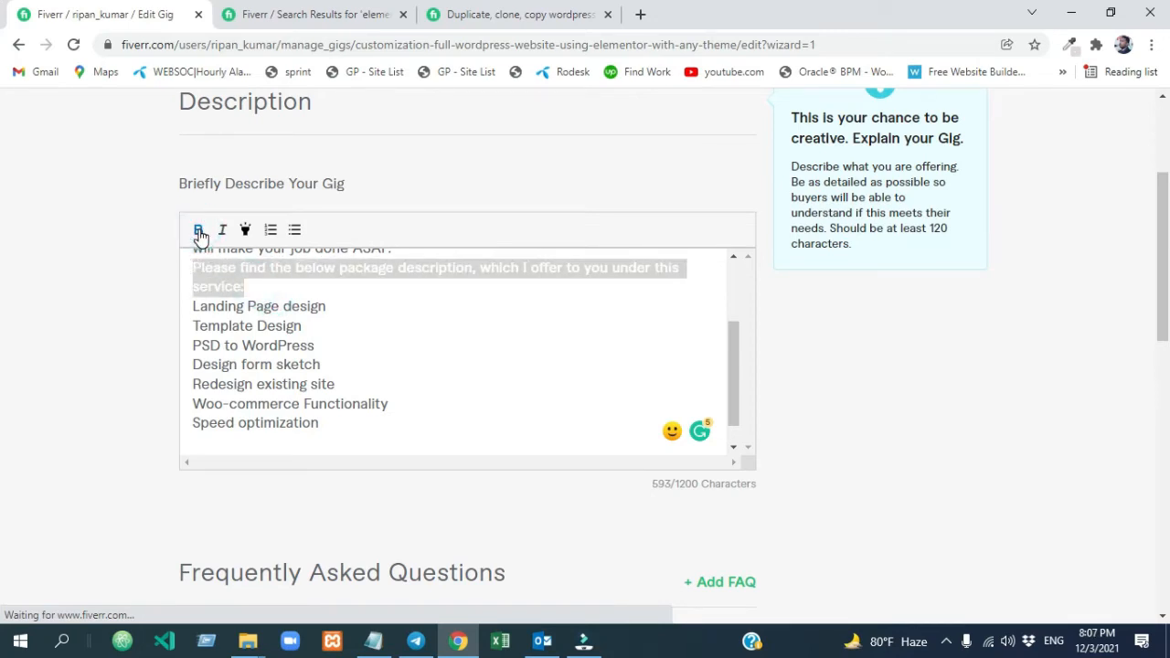
left_click(322, 289)
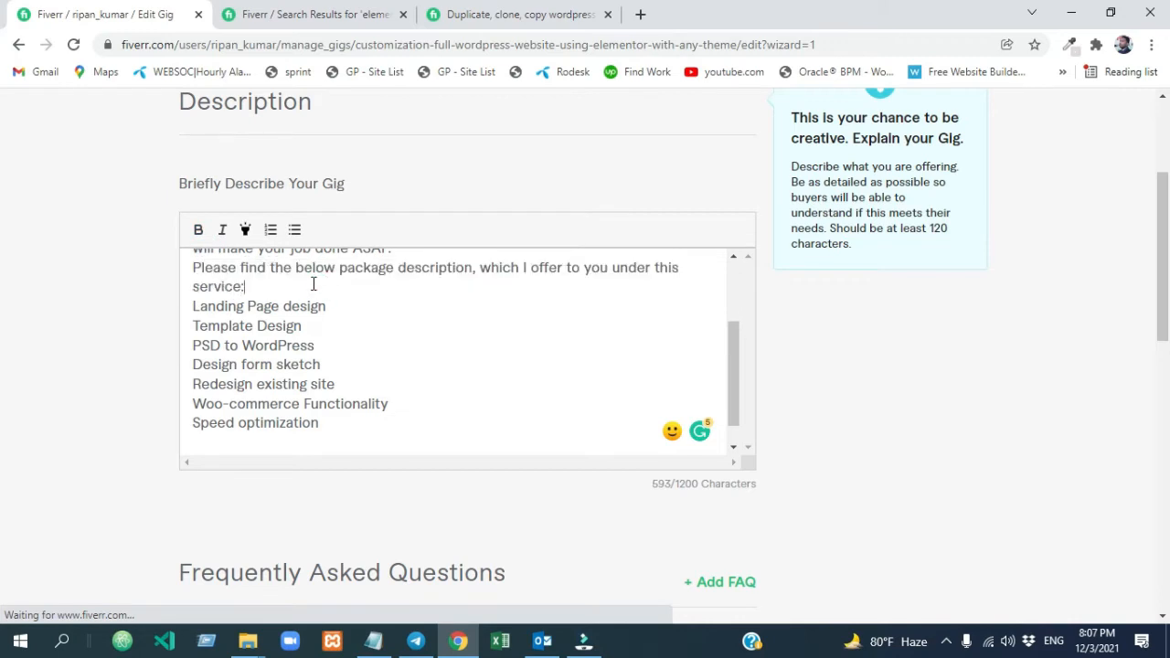
Try italic and highlight formatting on the "Please find the below package description" sentence, and restore it to plain text.
left_click_drag(255, 281, 195, 270)
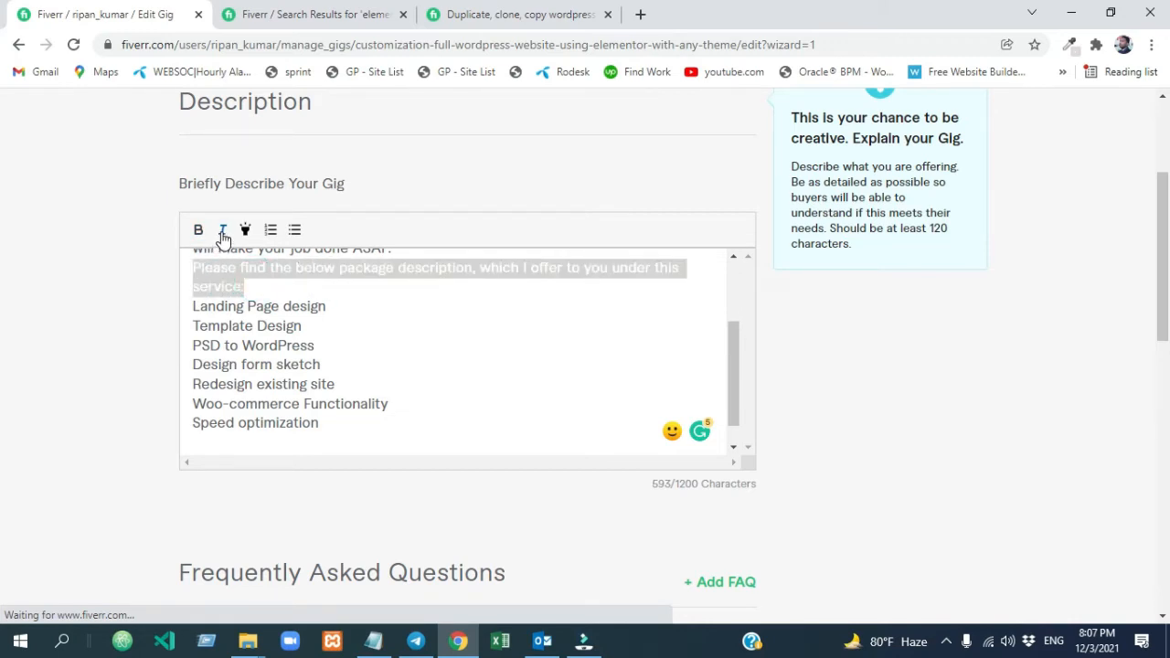
left_click(223, 232)
left_click(222, 232)
left_click(245, 235)
left_click(436, 343)
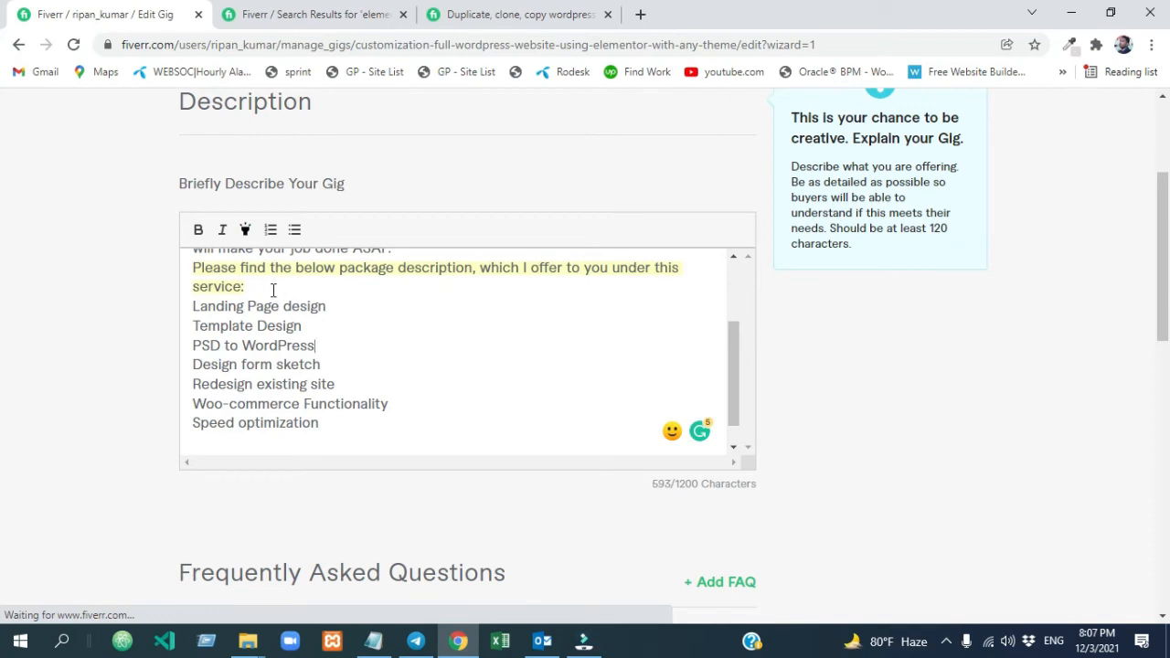
left_click_drag(244, 287, 197, 273)
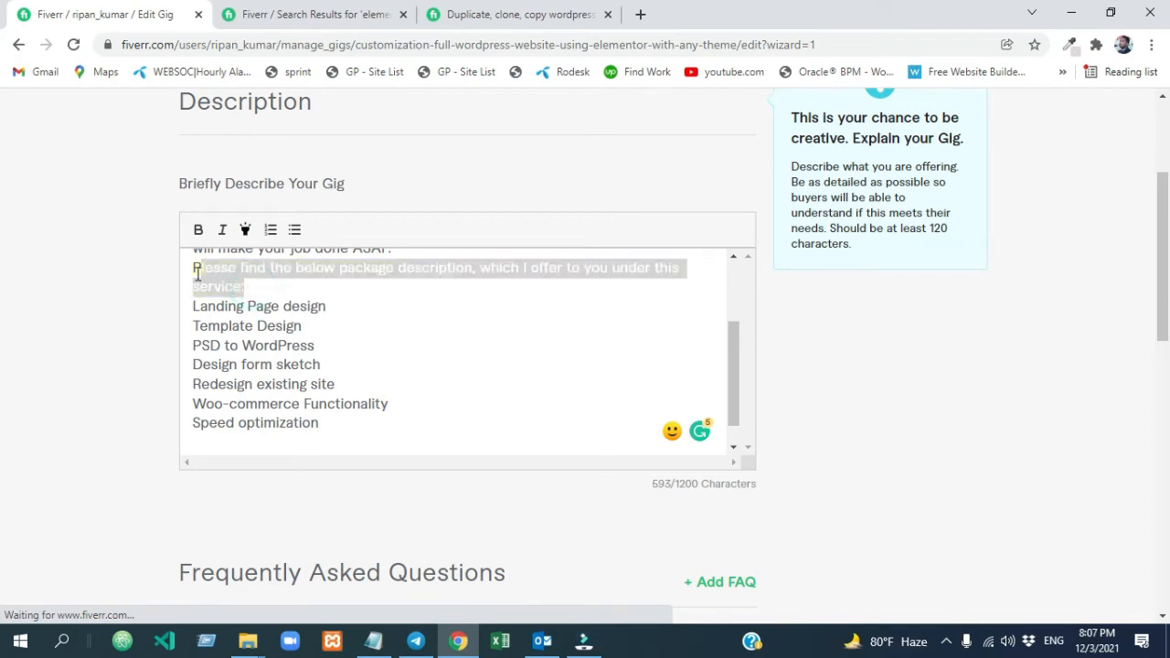
left_click(244, 230)
left_click(460, 352)
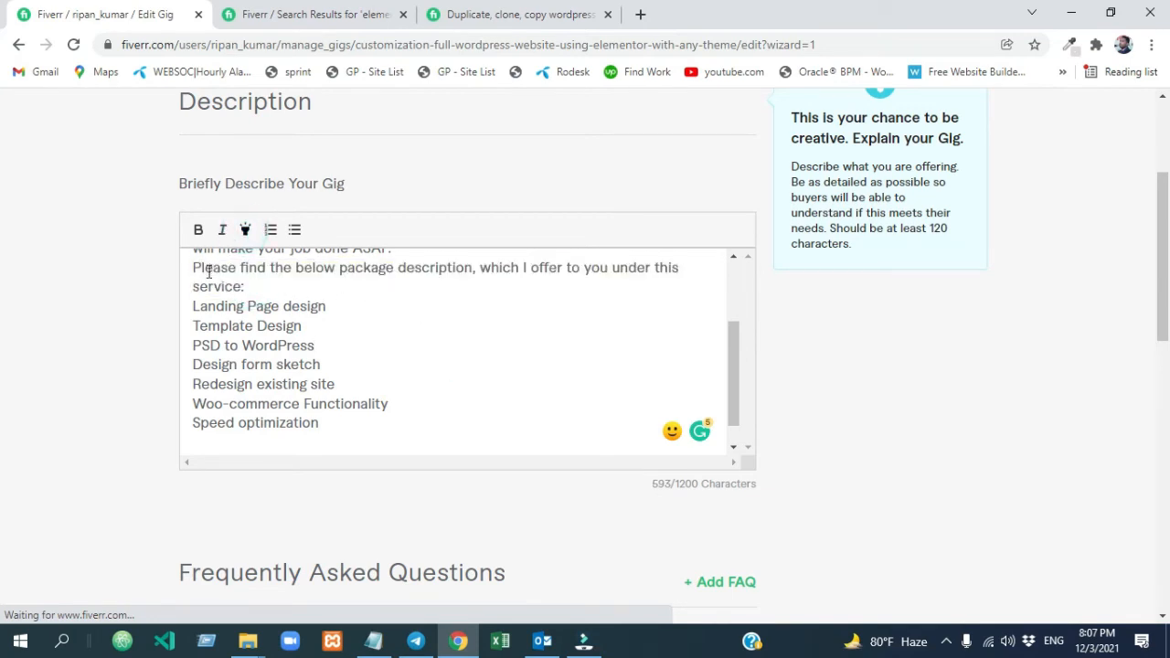
scroll(209, 272, "up", 2)
left_click_drag(282, 355, 269, 285)
left_click(439, 432)
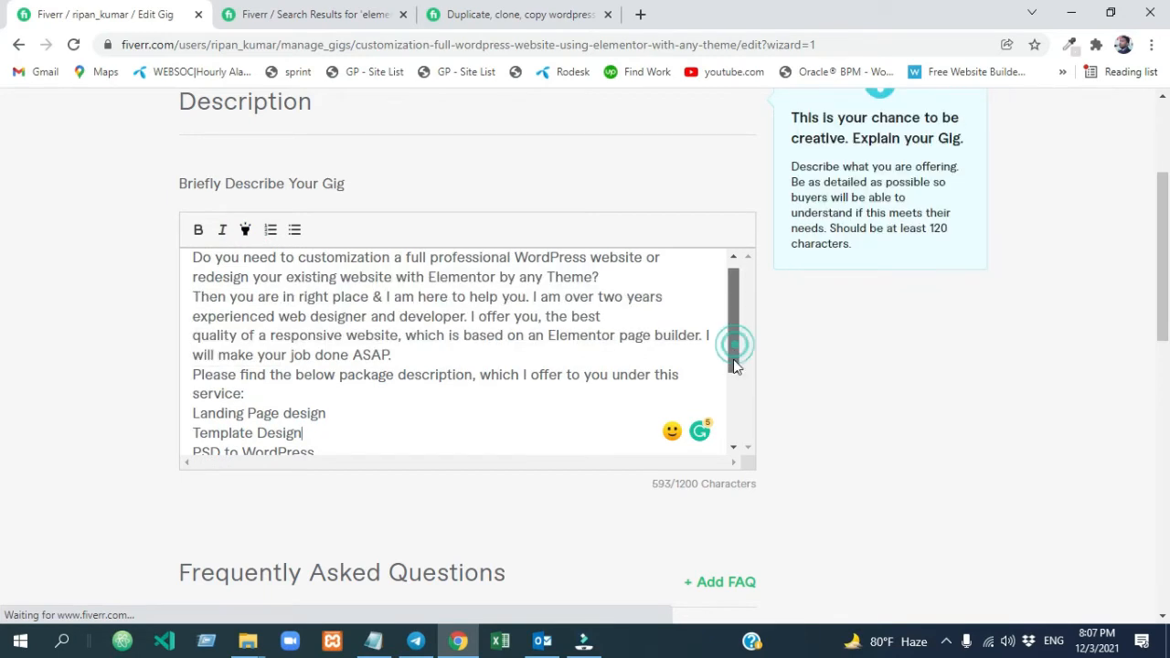
Try a numbered list on the lines from Landing Page design to Speed optimization, and format them as a bulleted list instead.
left_click_drag(737, 342, 737, 406)
left_click_drag(321, 408, 192, 290)
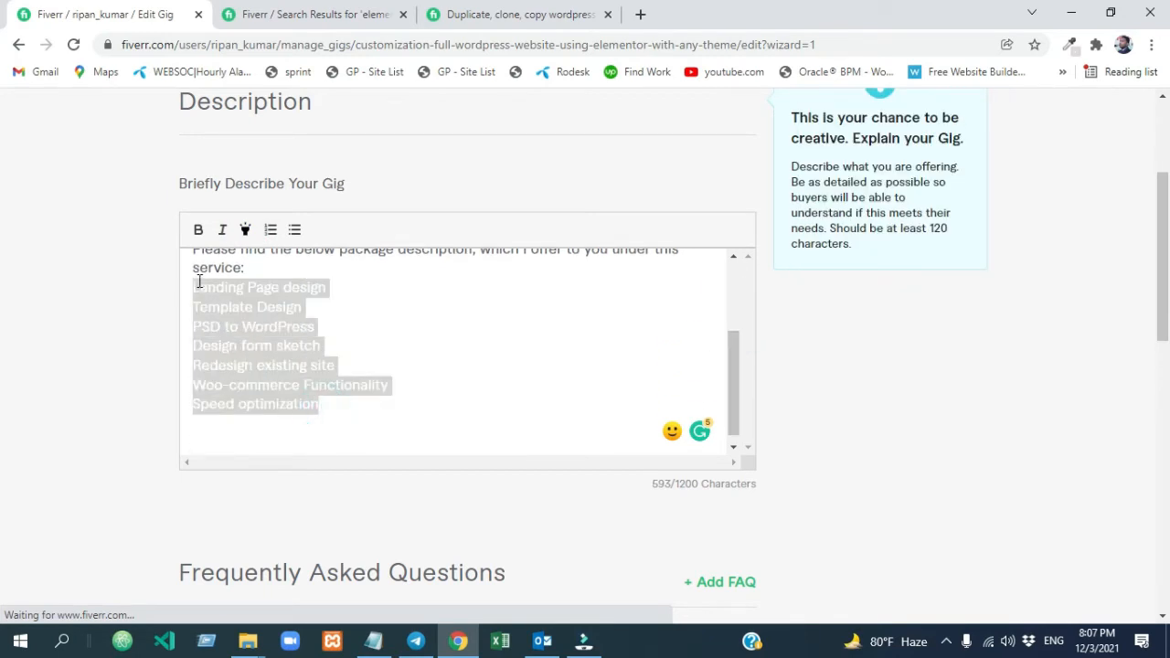
left_click(272, 232)
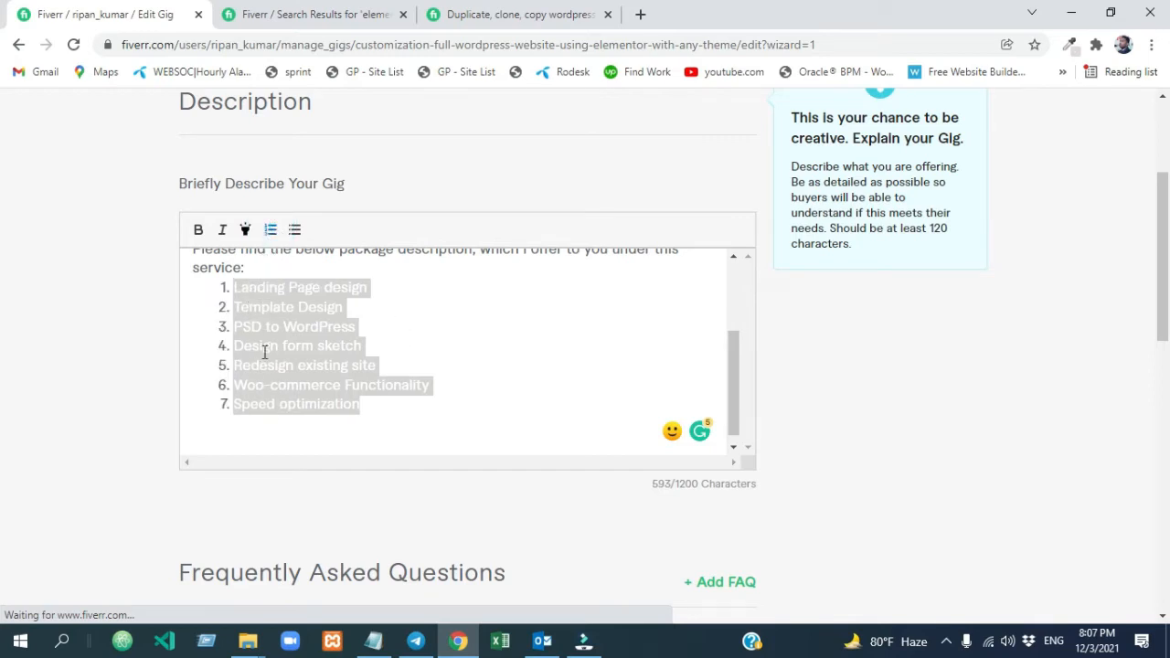
left_click(294, 231)
left_click(383, 408)
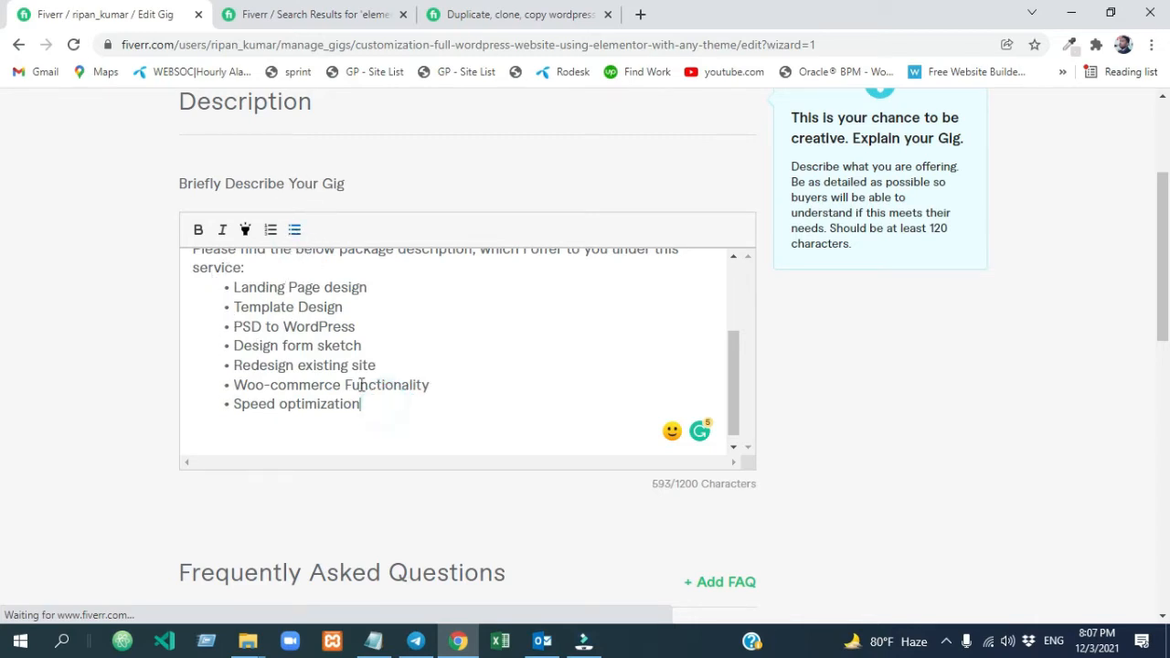
left_click_drag(364, 402, 227, 291)
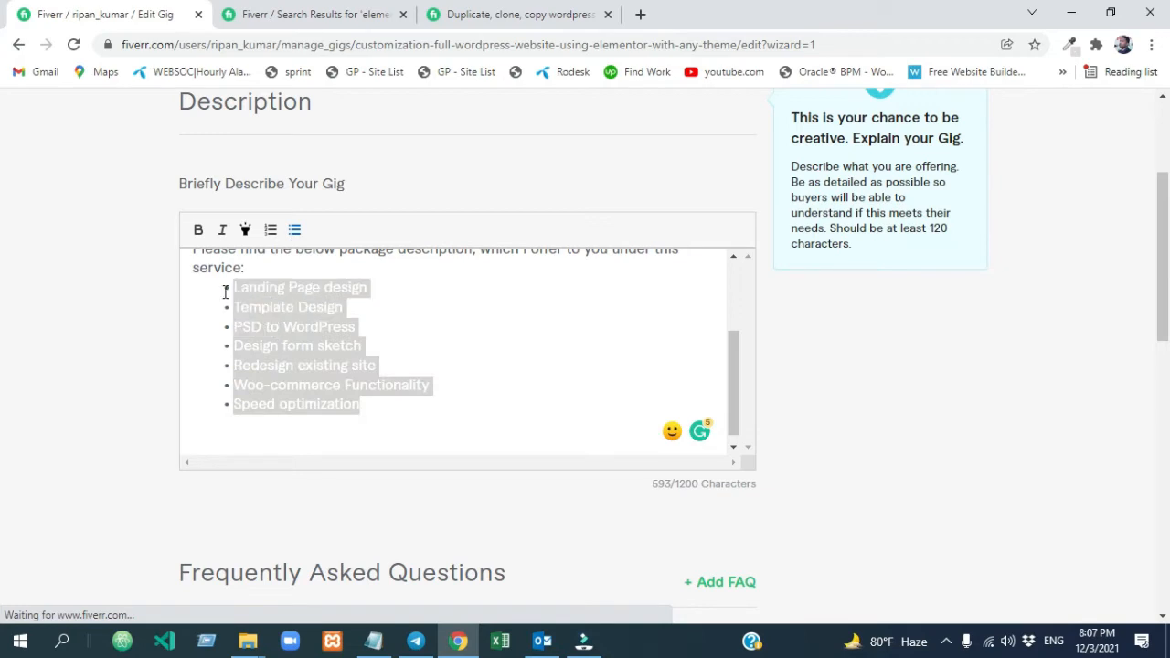
left_click(294, 229)
left_click(294, 229)
left_click(460, 422)
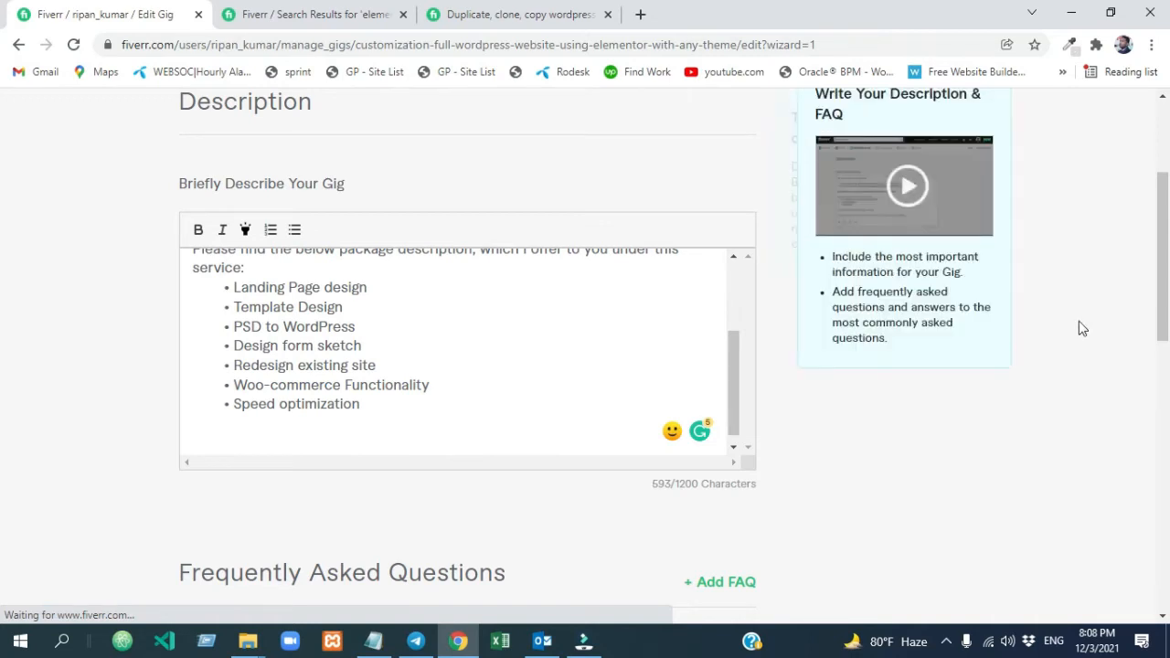
Start a new FAQ entry and enter the question "Why You Hire Me?" copied from the Notepad sample file.
left_click_drag(1164, 321, 1169, 418)
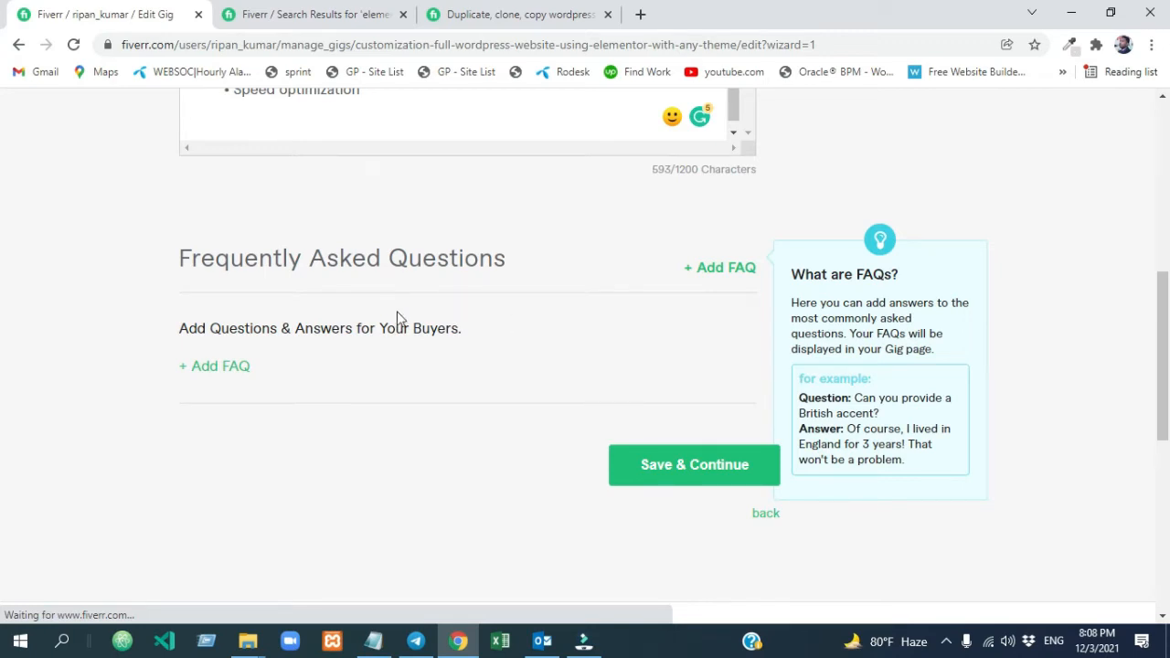
left_click(733, 269)
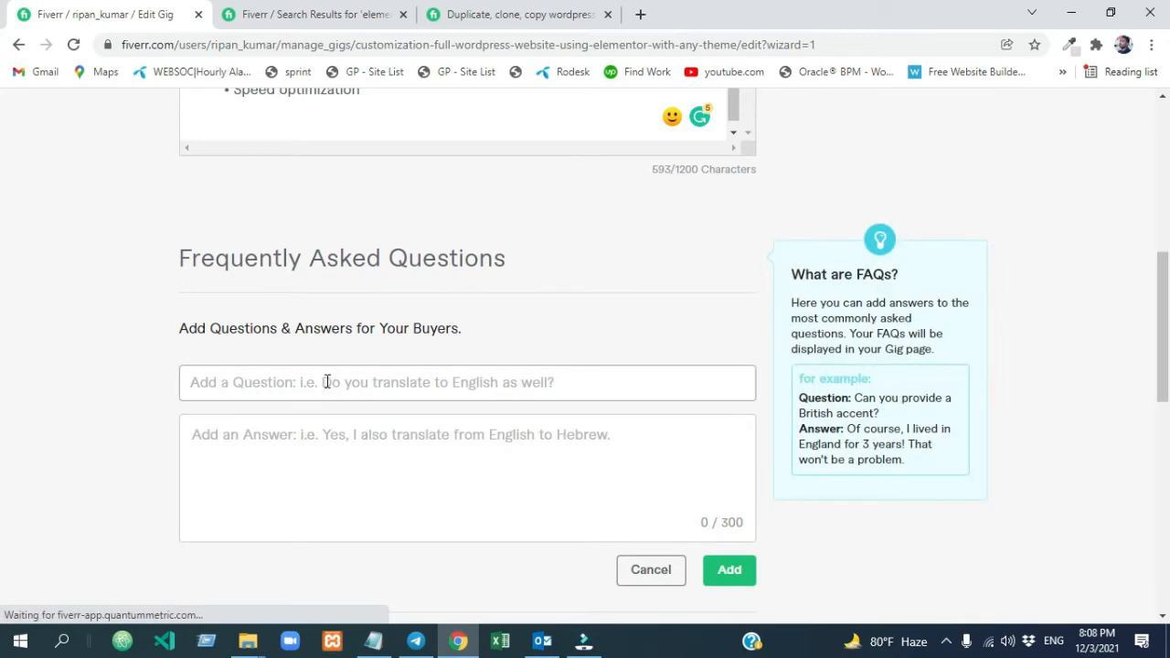
left_click(373, 641)
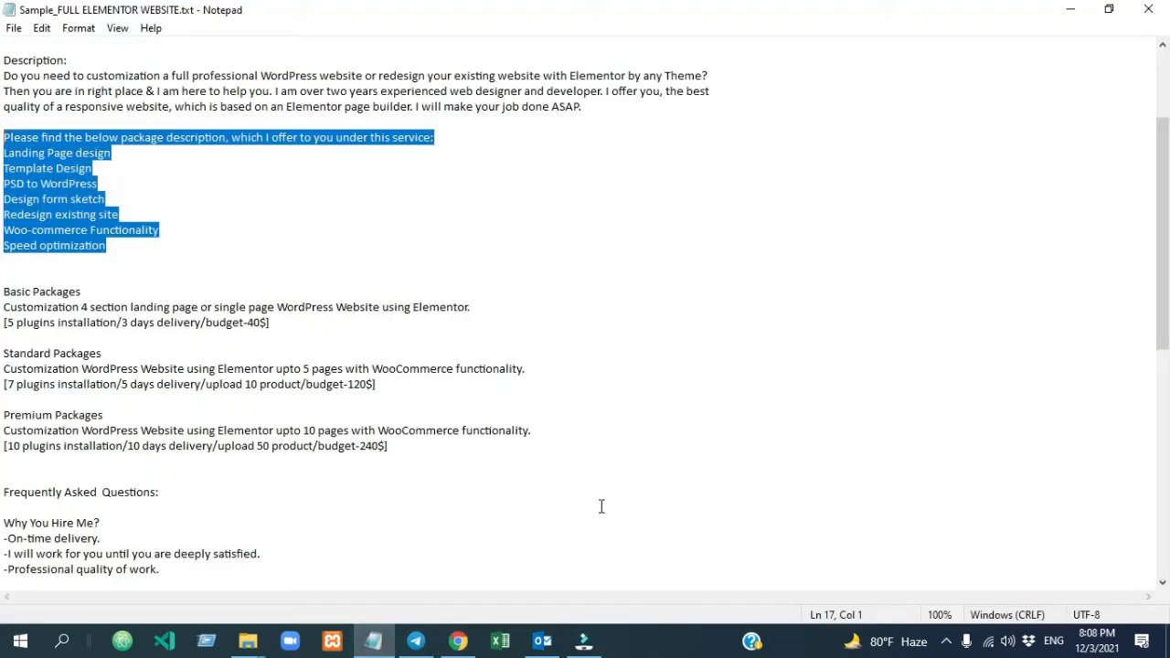
scroll(183, 337, "down", 8)
left_click_drag(101, 138, 6, 134)
key("ctrl+c")
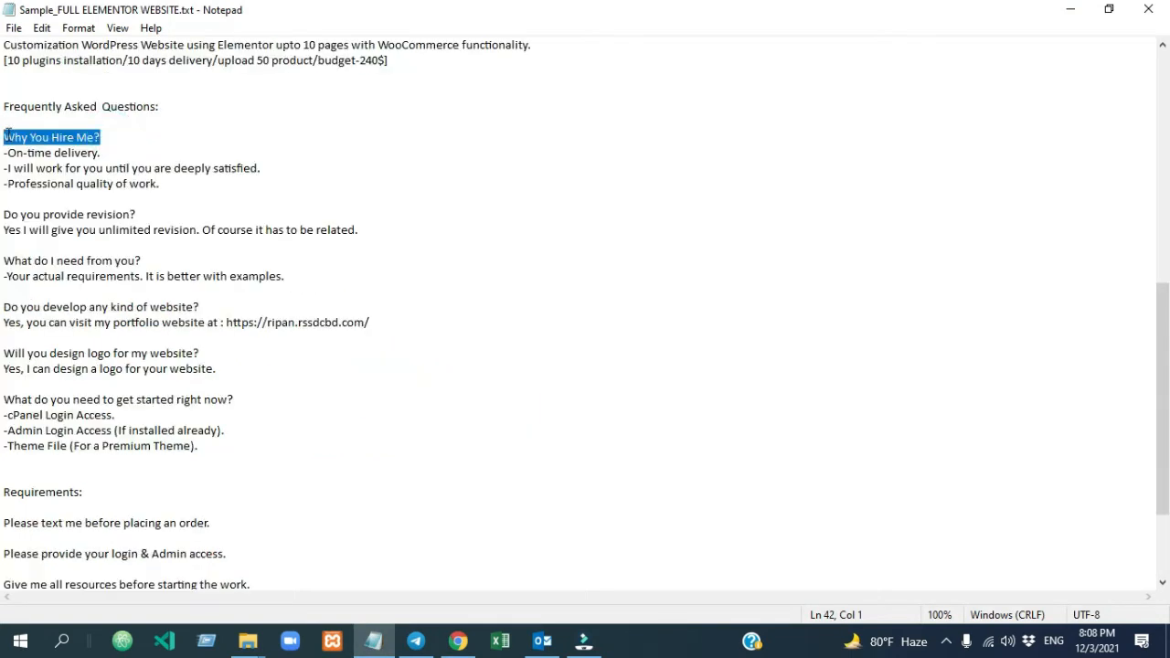
left_click(458, 641)
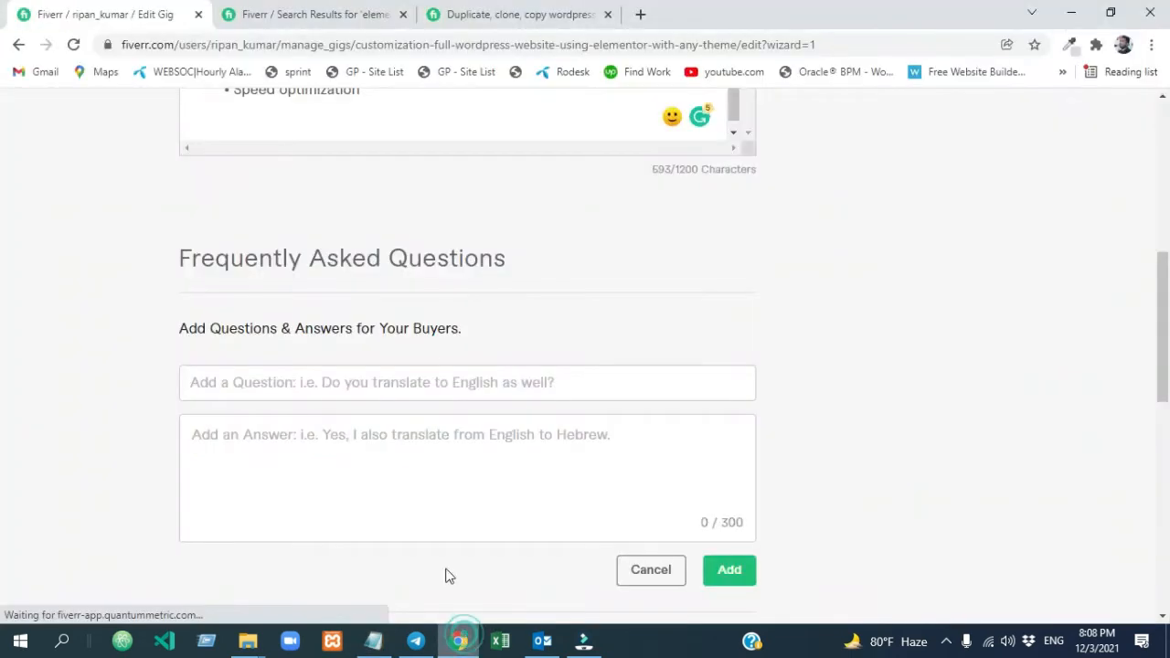
left_click(340, 378)
key("ctrl+v")
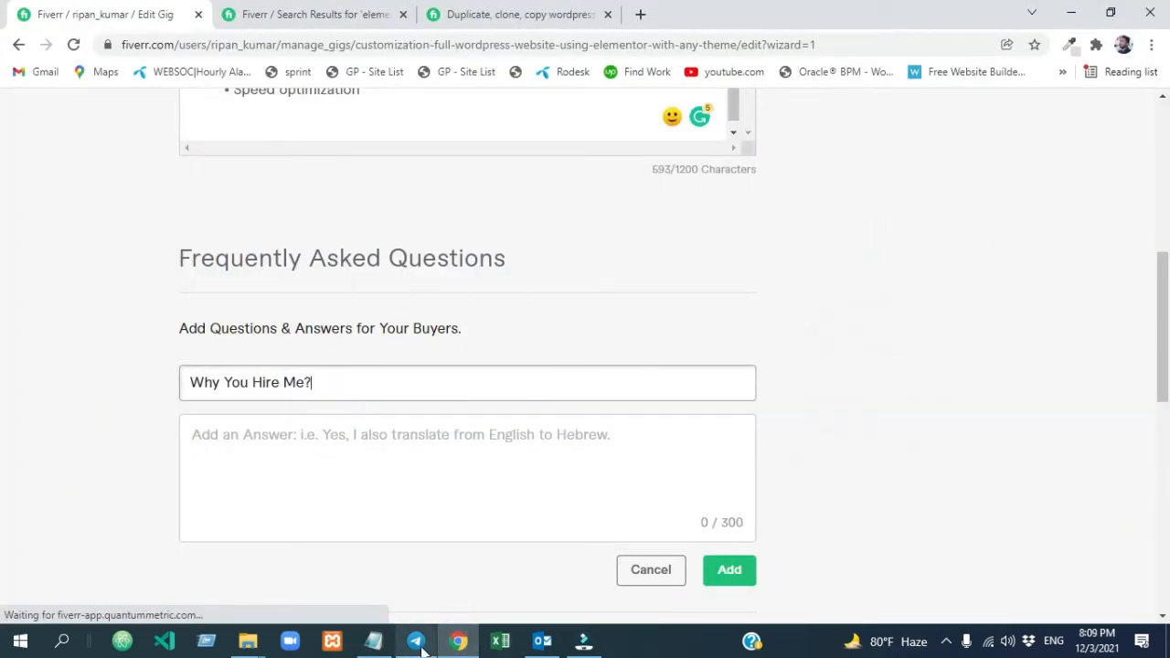
Copy the three answer lines from "-On-time delivery." to "-Professional quality of work." from the Notepad file into the "Why You Hire Me?" FAQ and add it.
left_click(374, 641)
left_click_drag(172, 192, 5, 157)
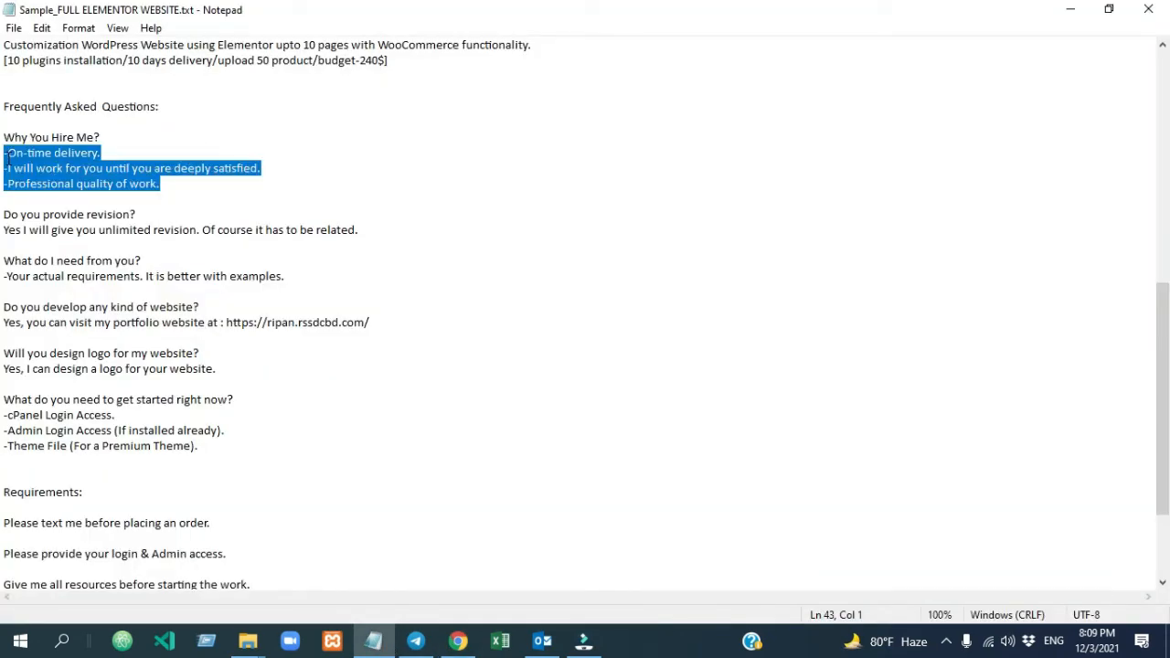
key("ctrl+c")
left_click(458, 641)
left_click(301, 476)
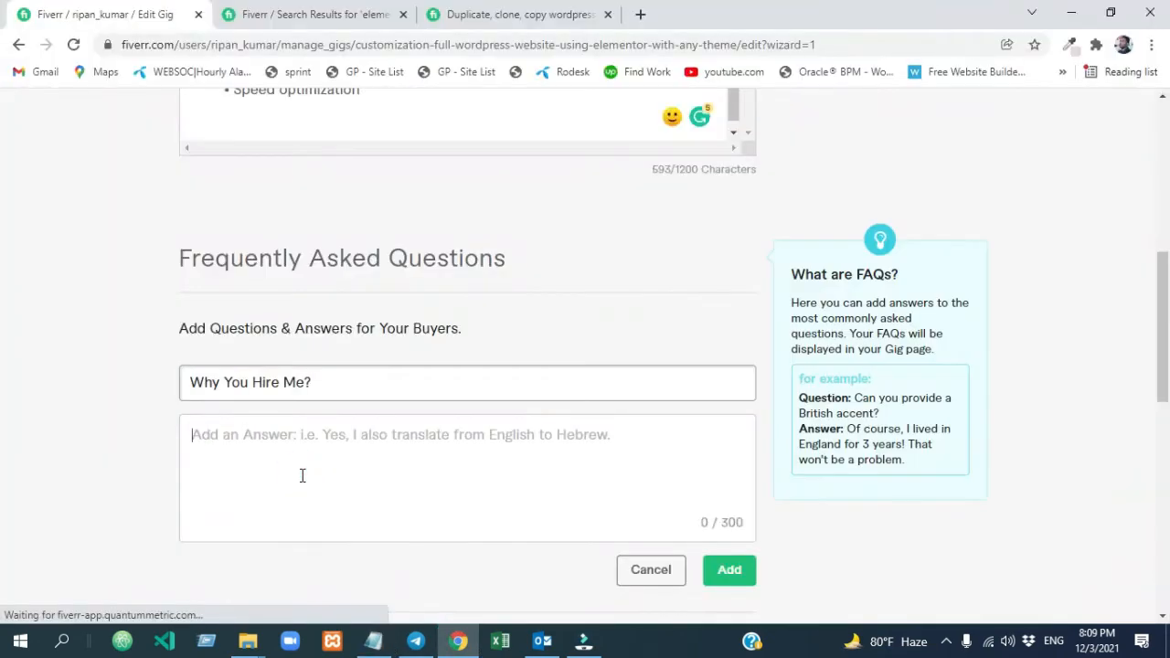
key("ctrl+v")
left_click(739, 577)
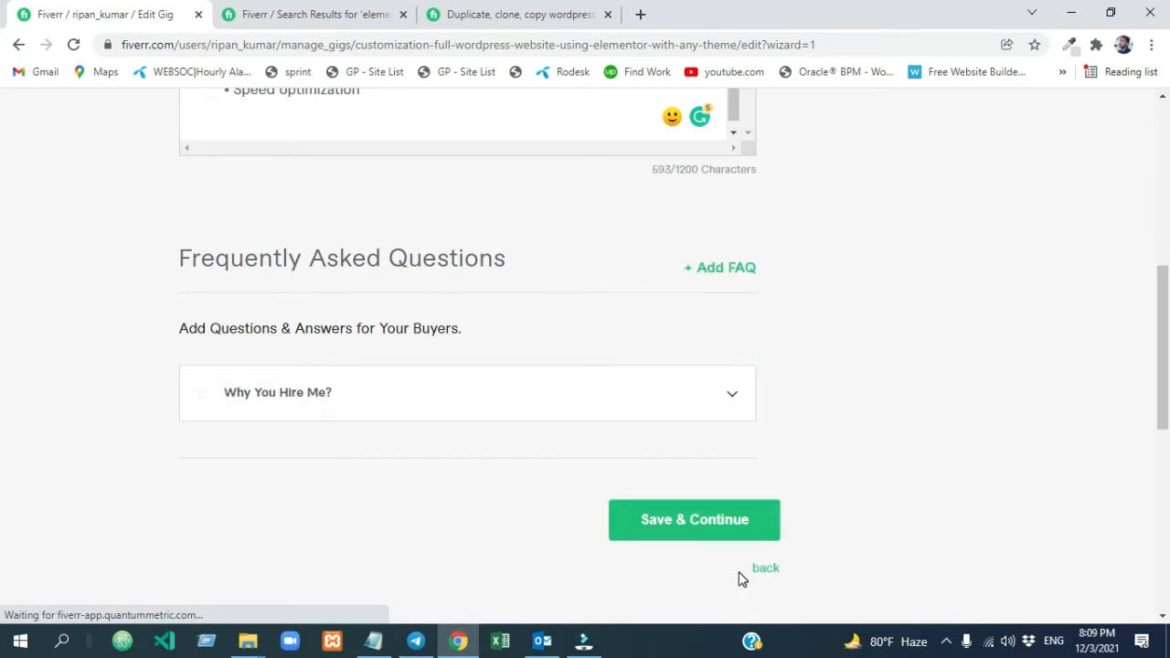
Add the FAQ "Do you provide revision?" with the answer "Yes I will give you unlimited revision. Of course it has to be related.".
left_click(711, 274)
left_click(375, 643)
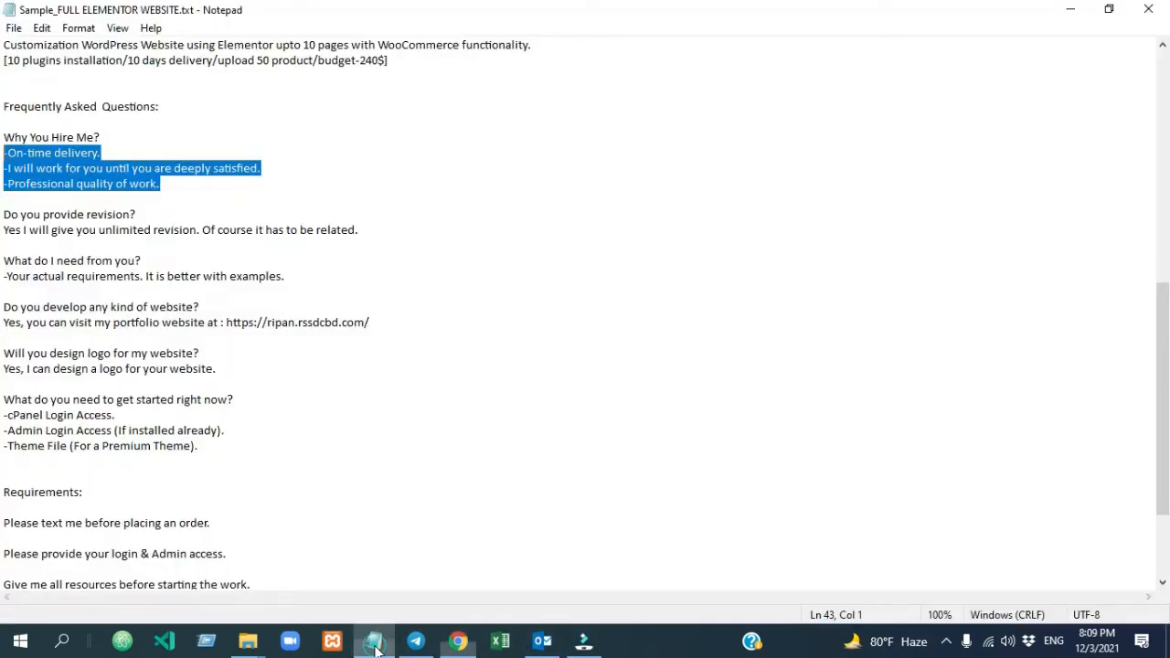
left_click_drag(3, 214, 162, 217)
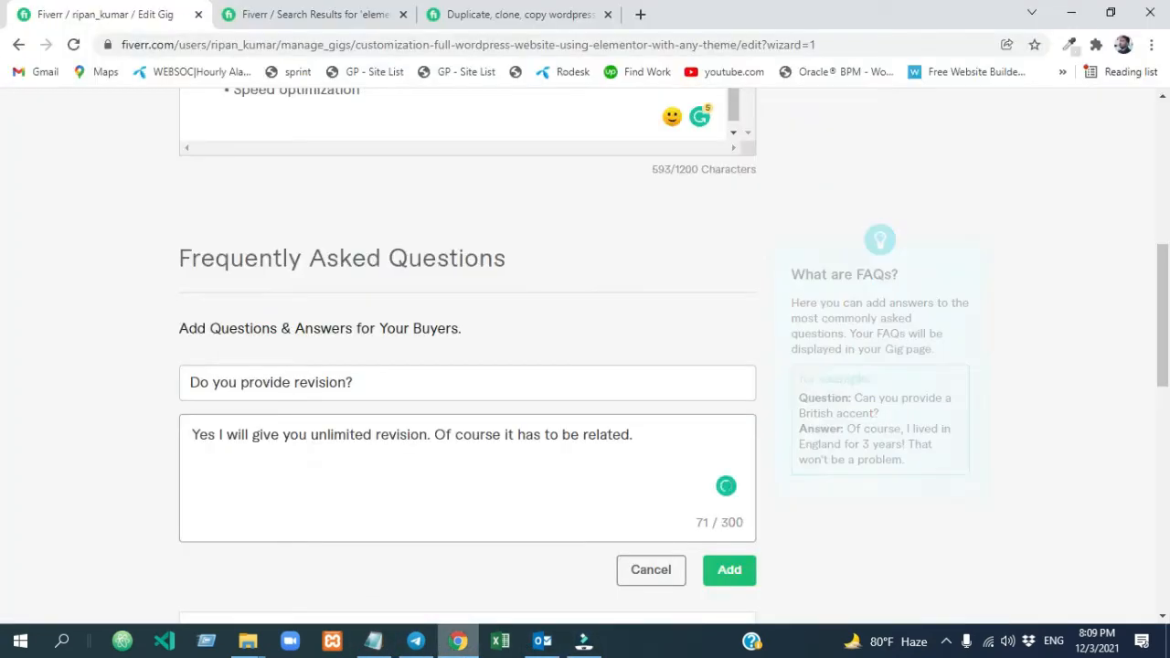
left_click(722, 573)
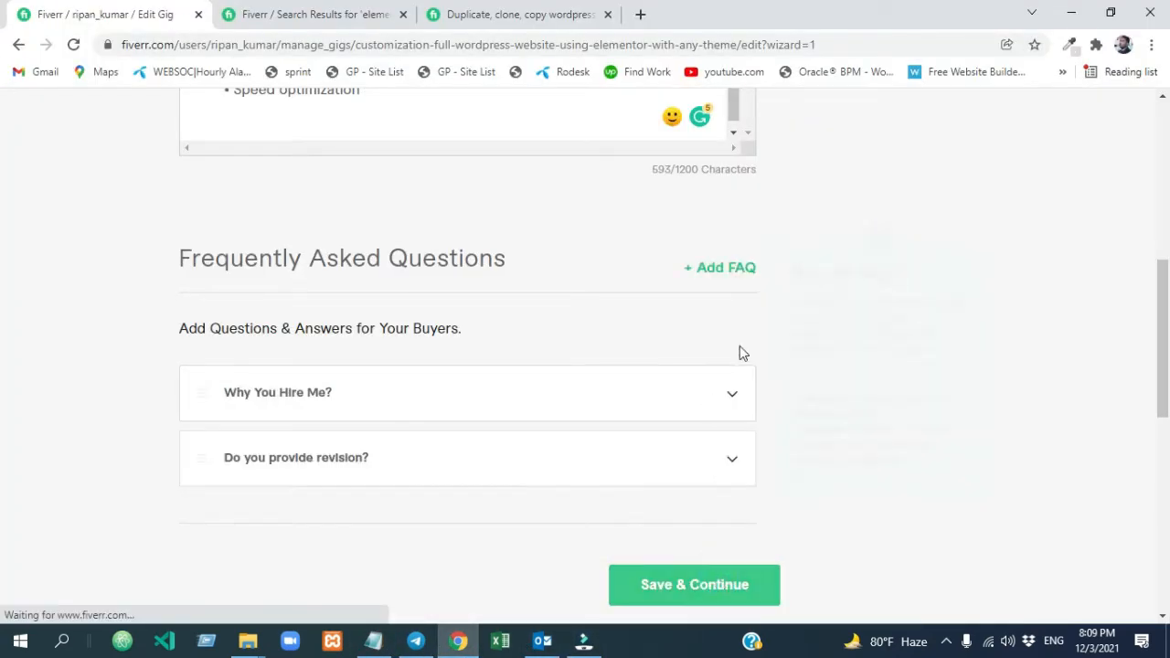
Create the FAQ "What do I need from you?" and copy its answer "-Your actual requirements. It is better with examples." from the Notepad file.
left_click(717, 266)
left_click(370, 643)
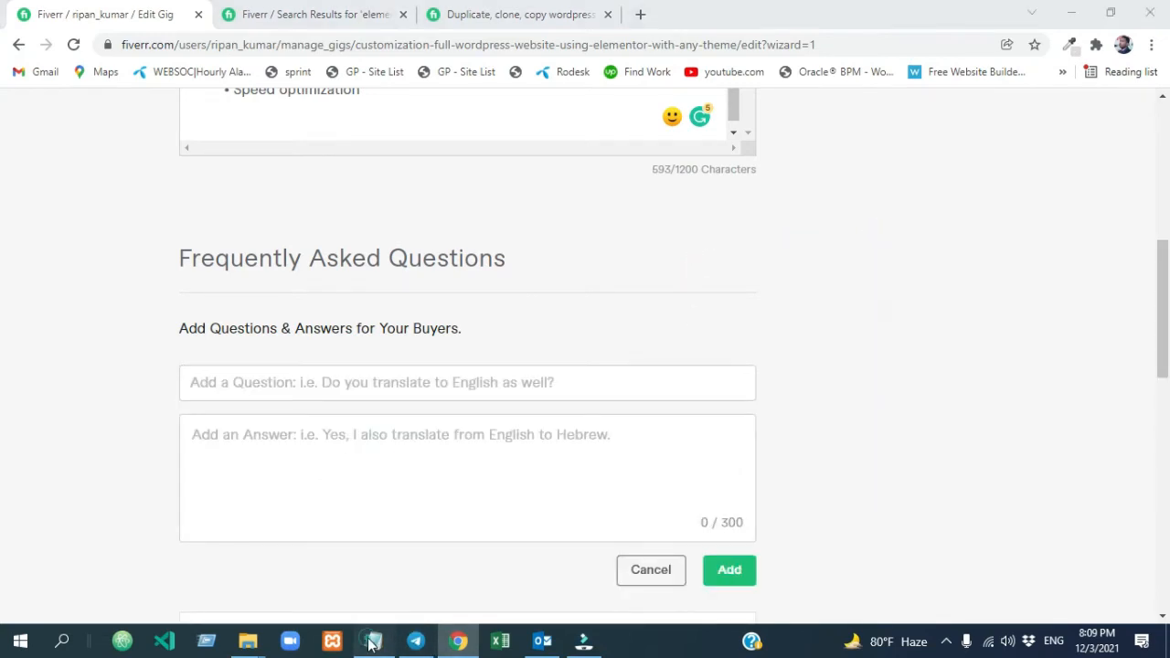
left_click_drag(188, 263, 6, 258)
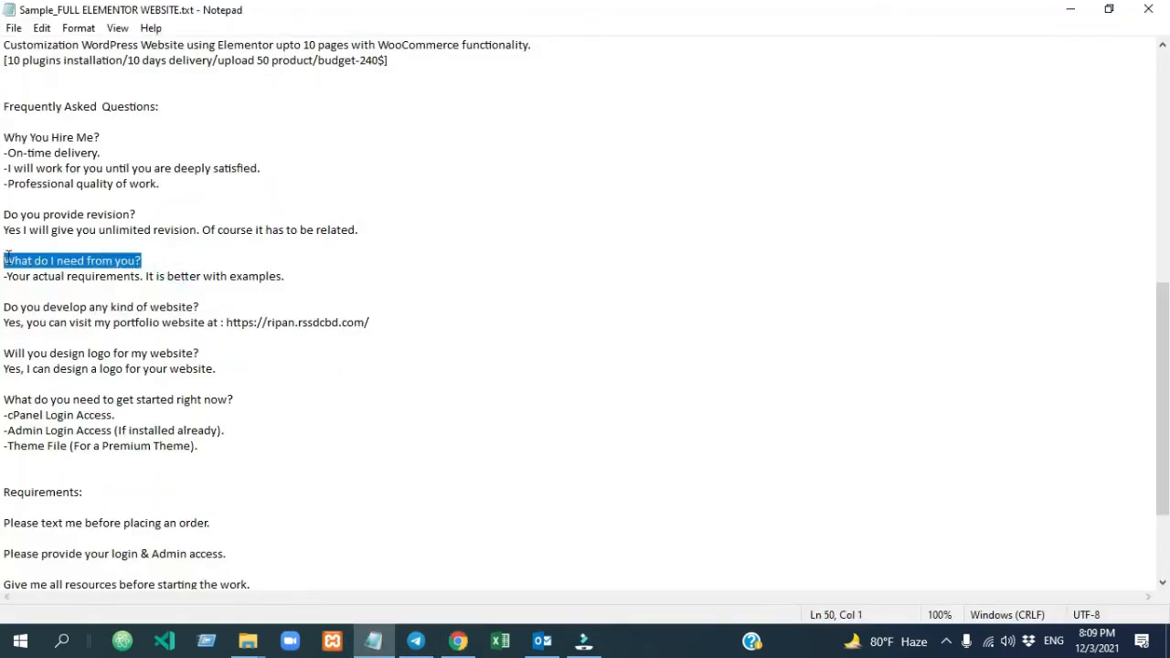
left_click(458, 643)
left_click(333, 383)
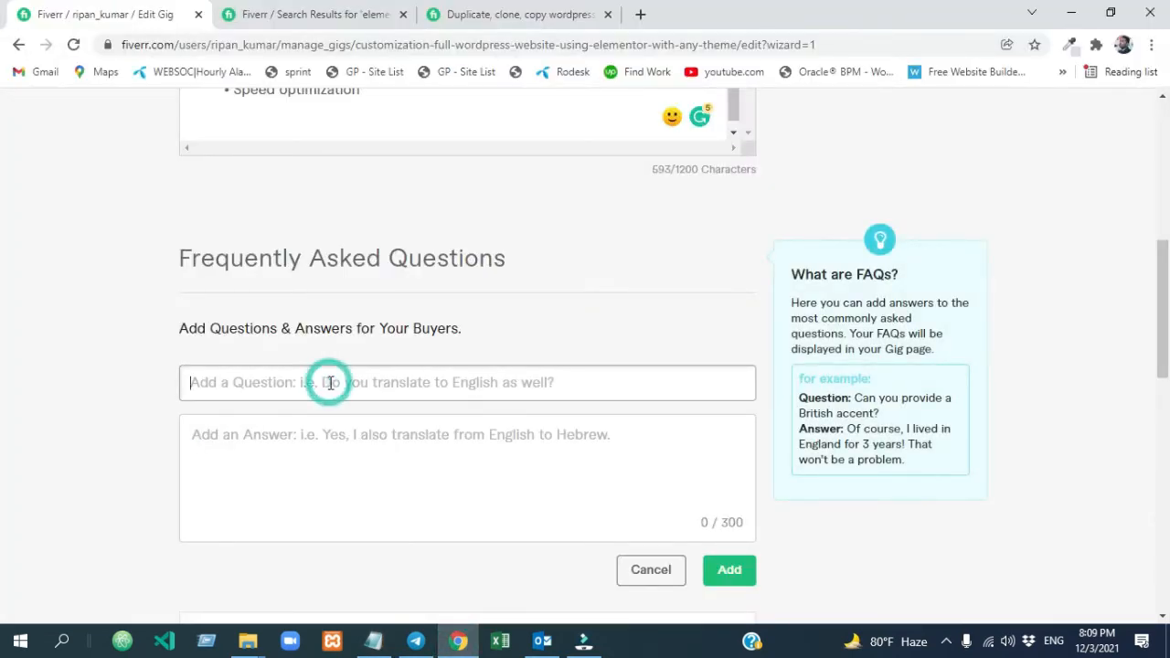
key("ctrl+v")
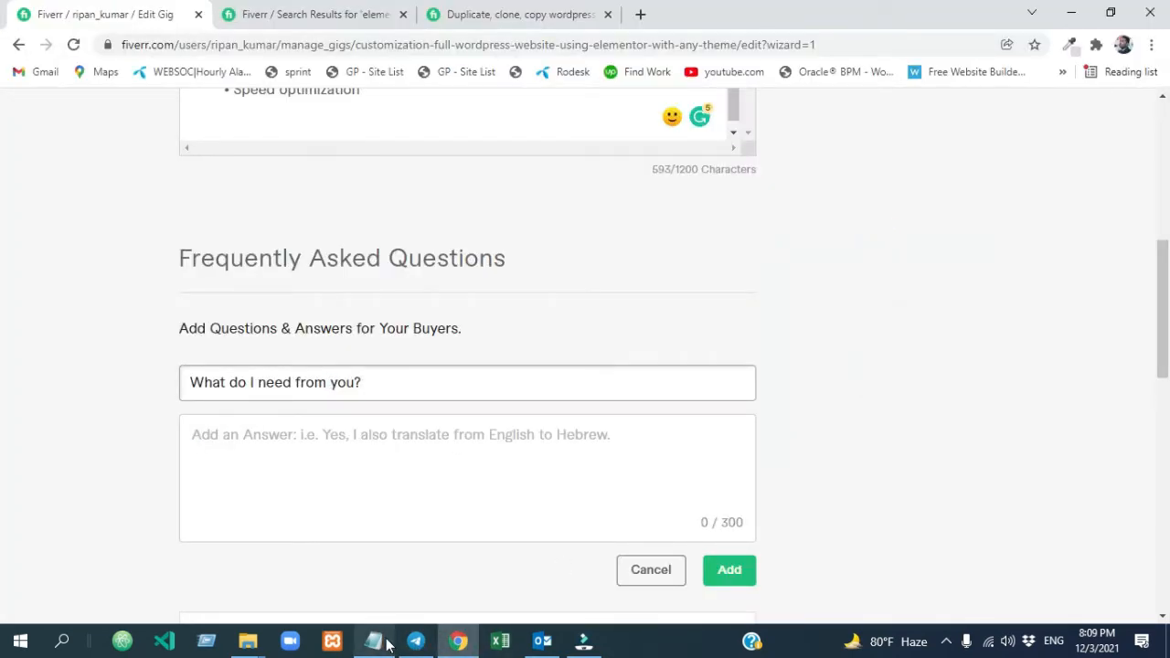
left_click(373, 641)
left_click_drag(291, 276, 8, 275)
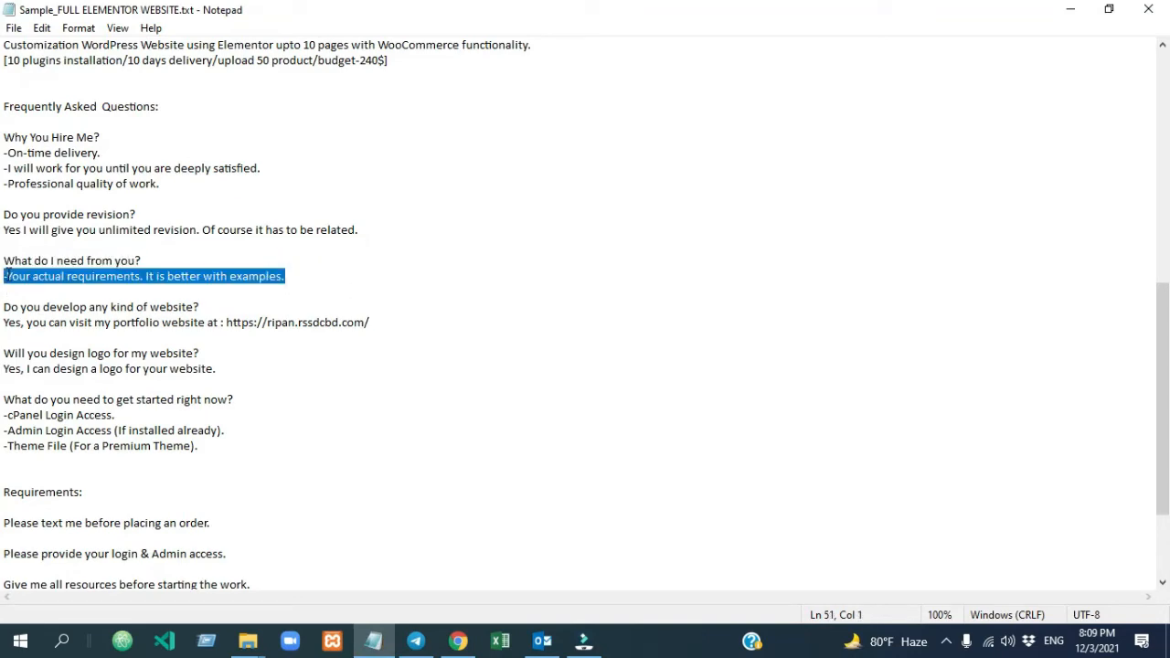
Answer "What do you need to get started right now?" with the cPanel, Admin login and Theme File lines, add the FAQ, and save the section.
left_click(458, 641)
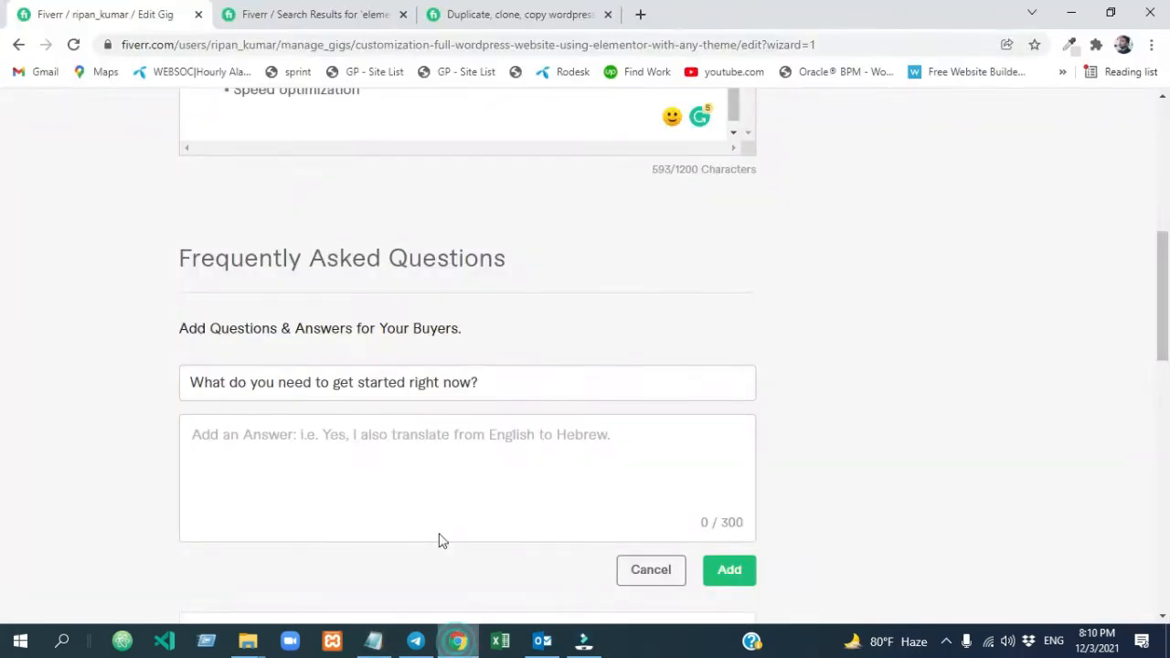
left_click(343, 451)
key("ctrl+v")
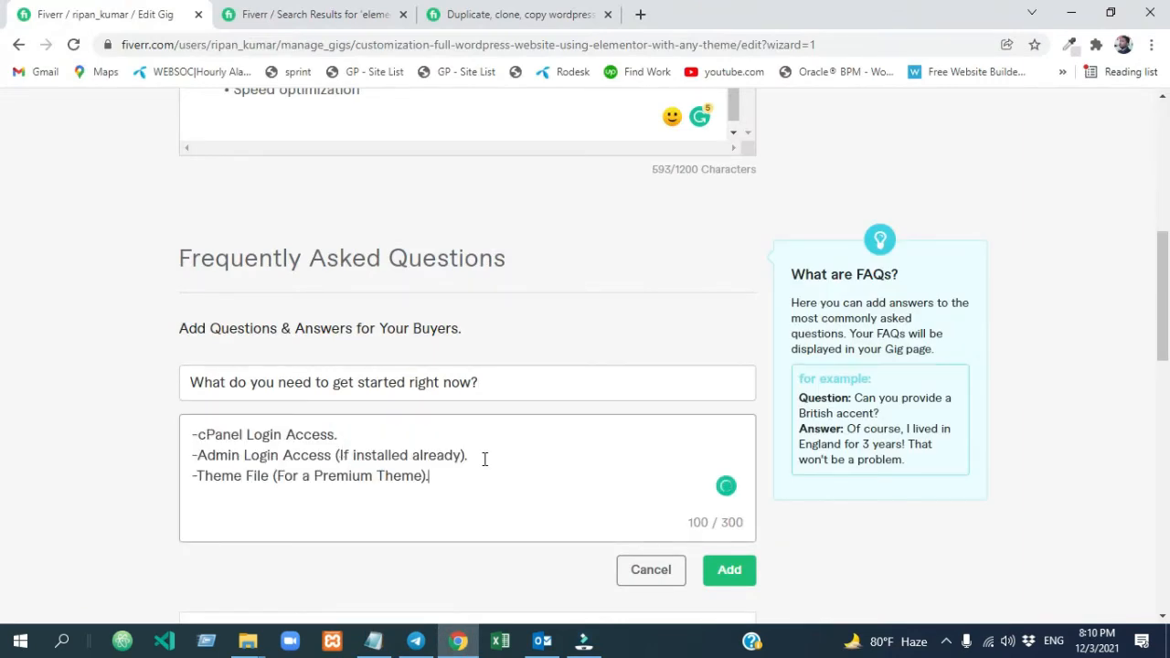
left_click(727, 572)
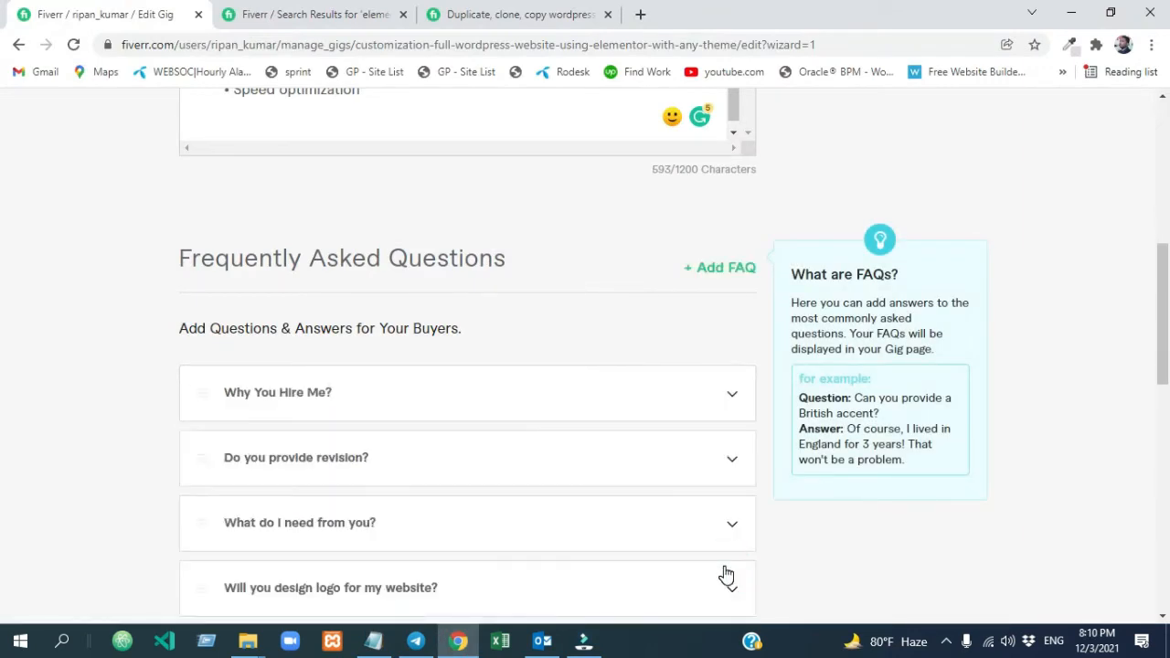
scroll(1, 384, "down", 3)
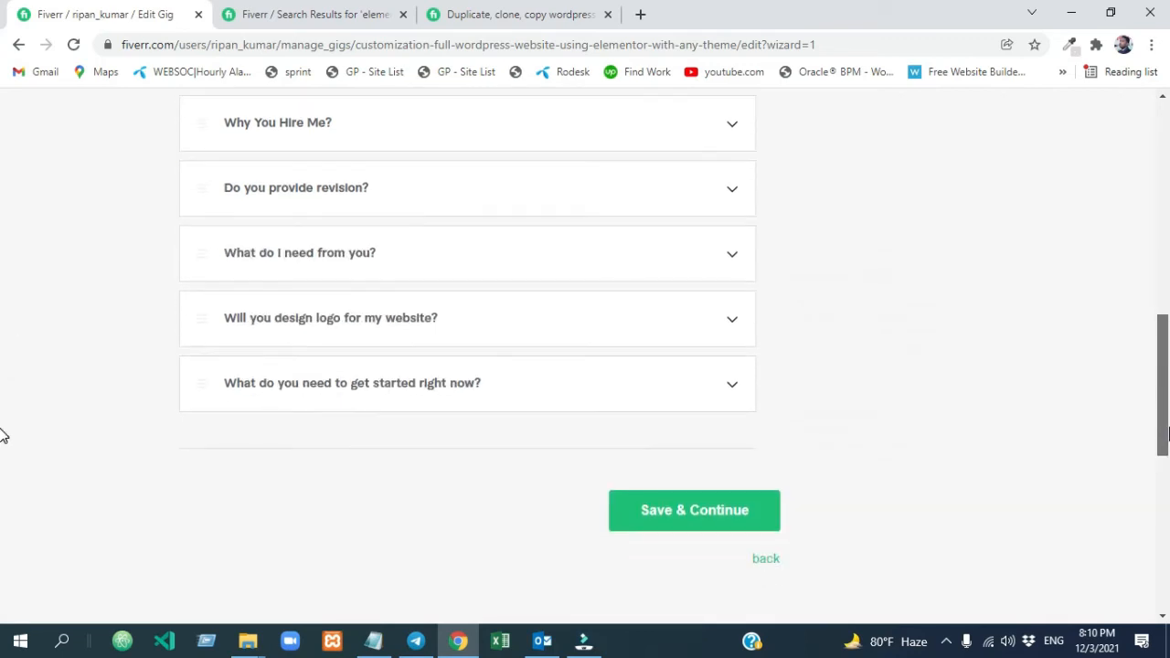
left_click(713, 538)
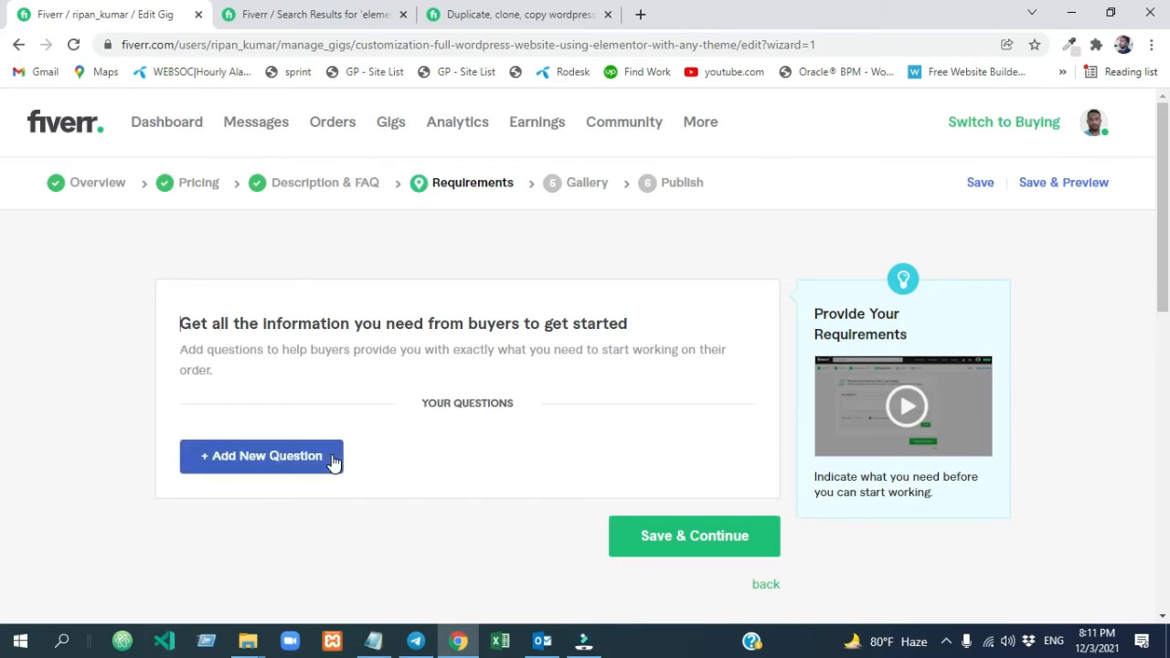
Add the buyer requirement "Please text me before placing an order." as an optional free-text question.
left_click(287, 459)
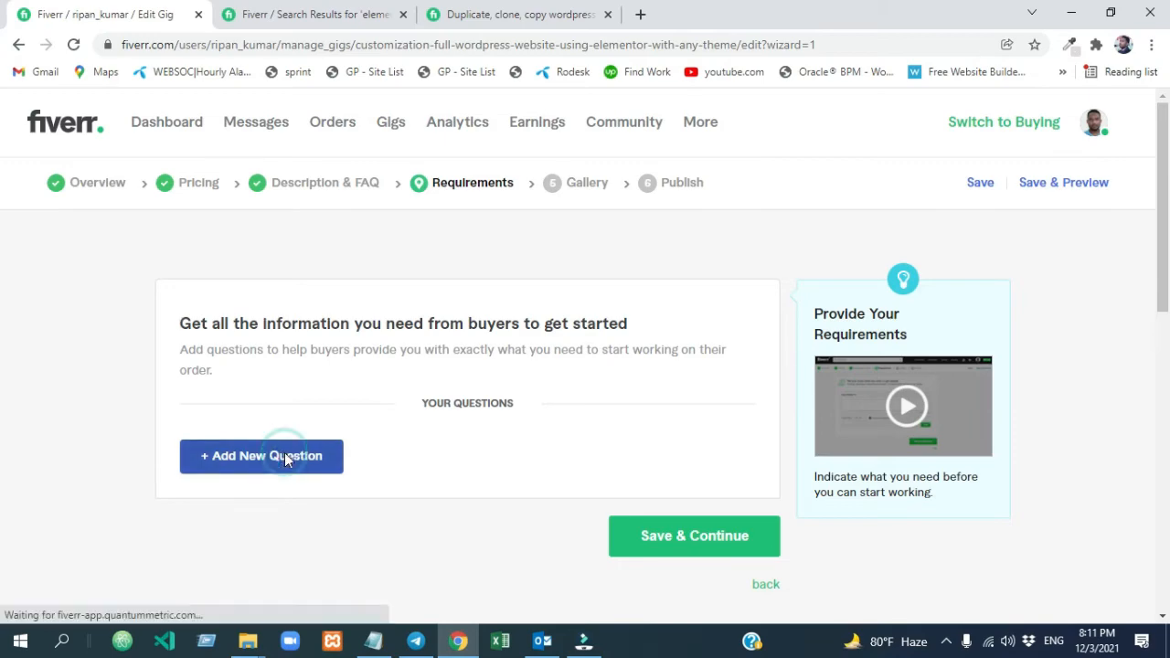
left_click_drag(1164, 254, 1165, 328)
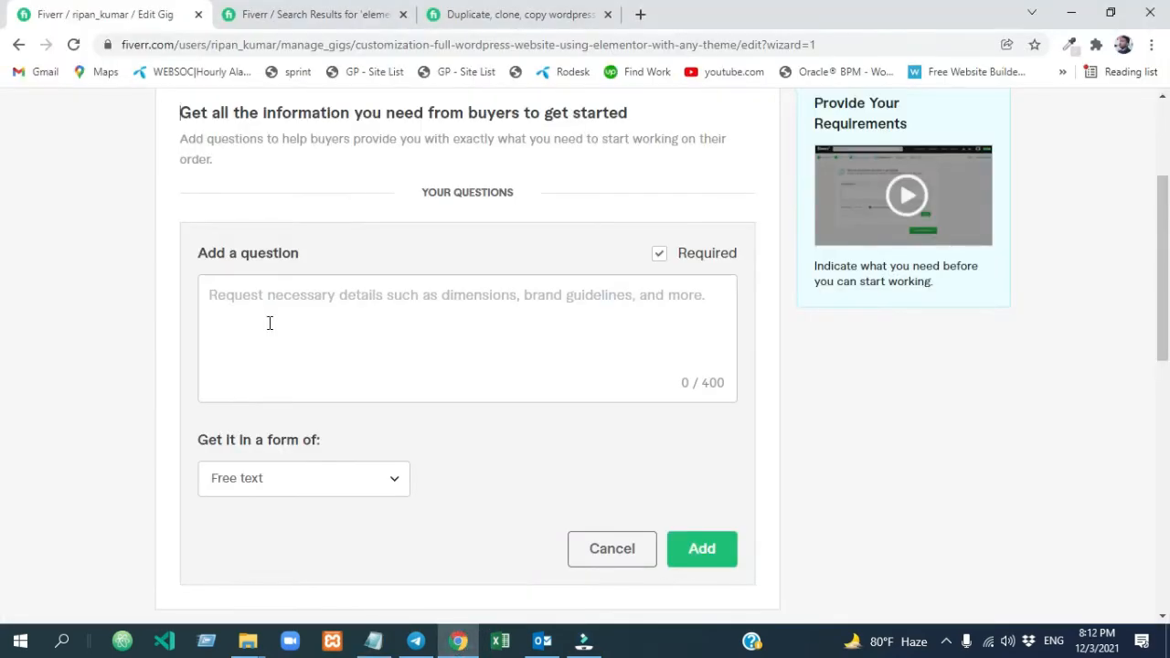
left_click(270, 323)
key("ctrl+v")
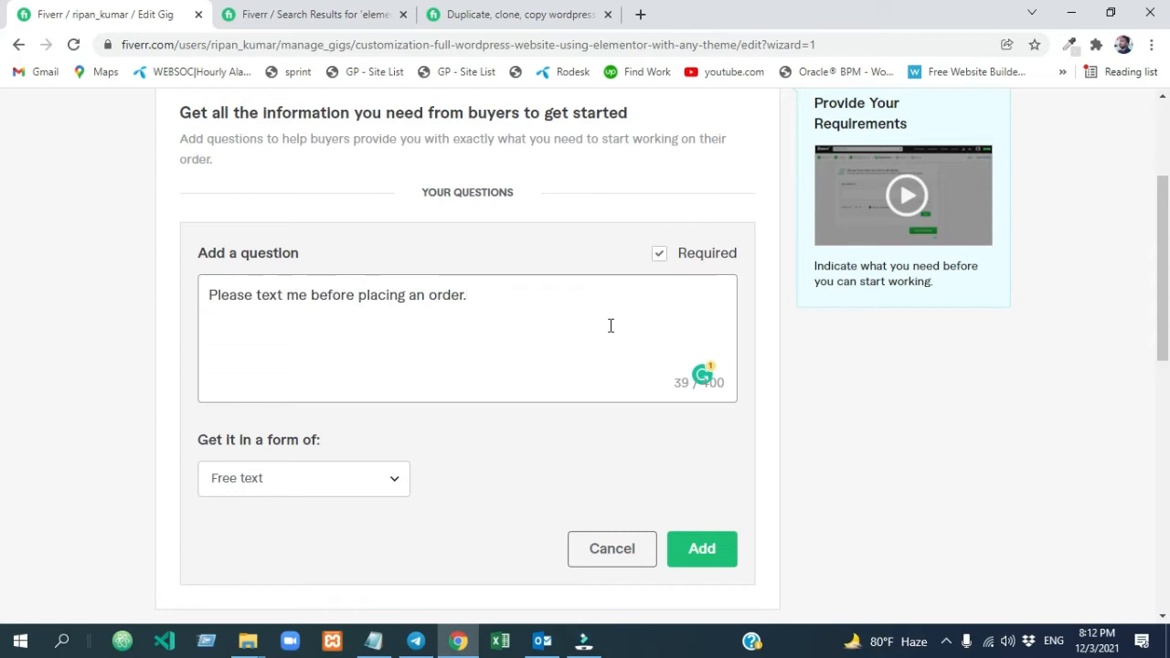
left_click(659, 255)
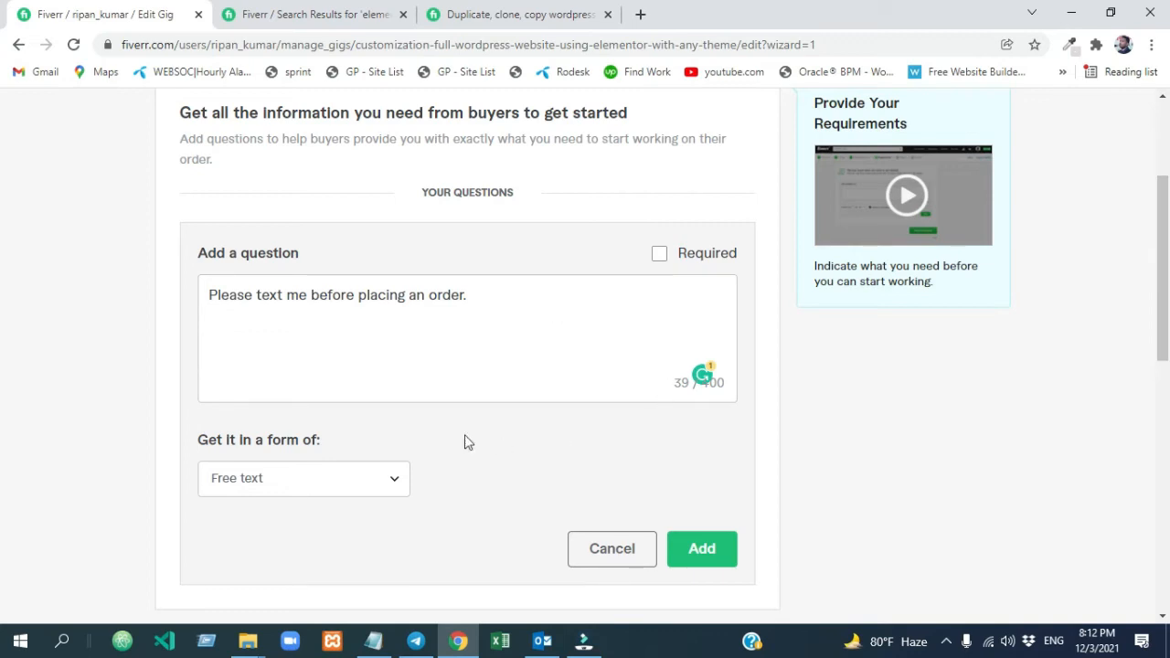
left_click(387, 482)
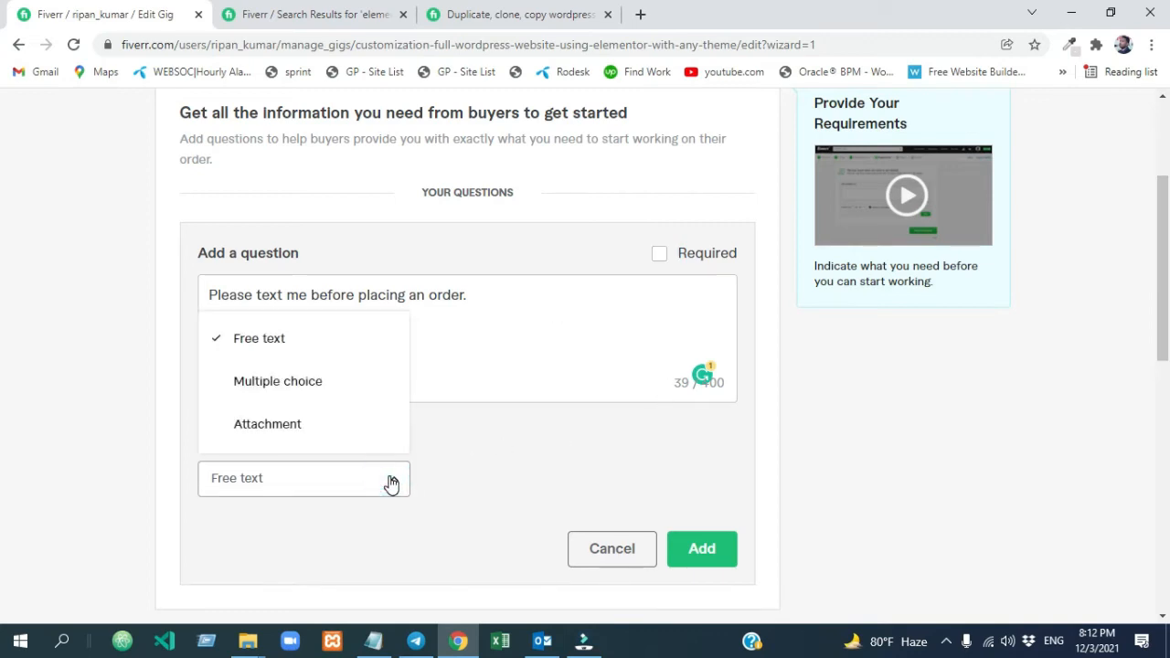
left_click(282, 341)
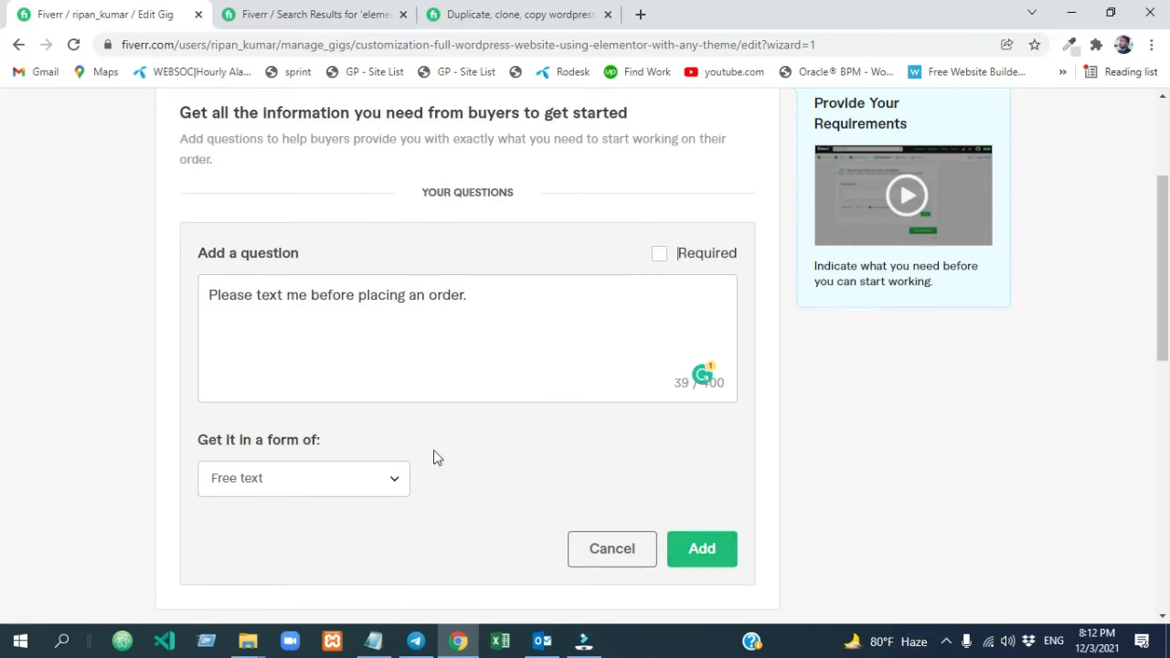
left_click(709, 556)
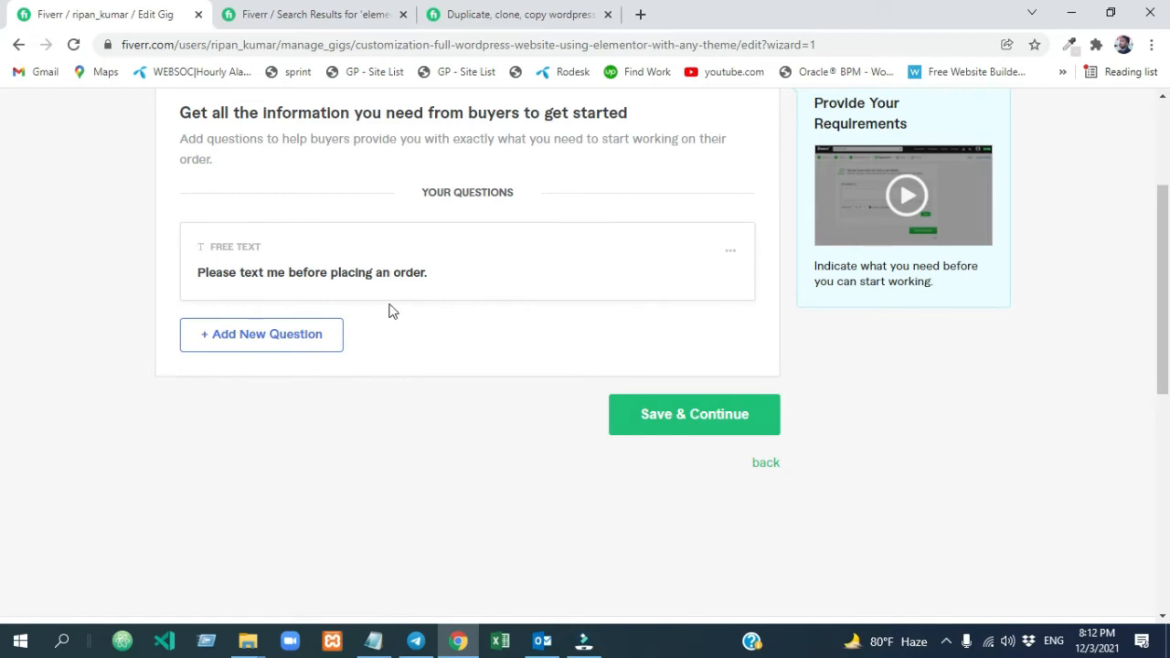
Add a second free-text requirement reading "Please provide your login & Admin access." from the Notepad file.
left_click(264, 338)
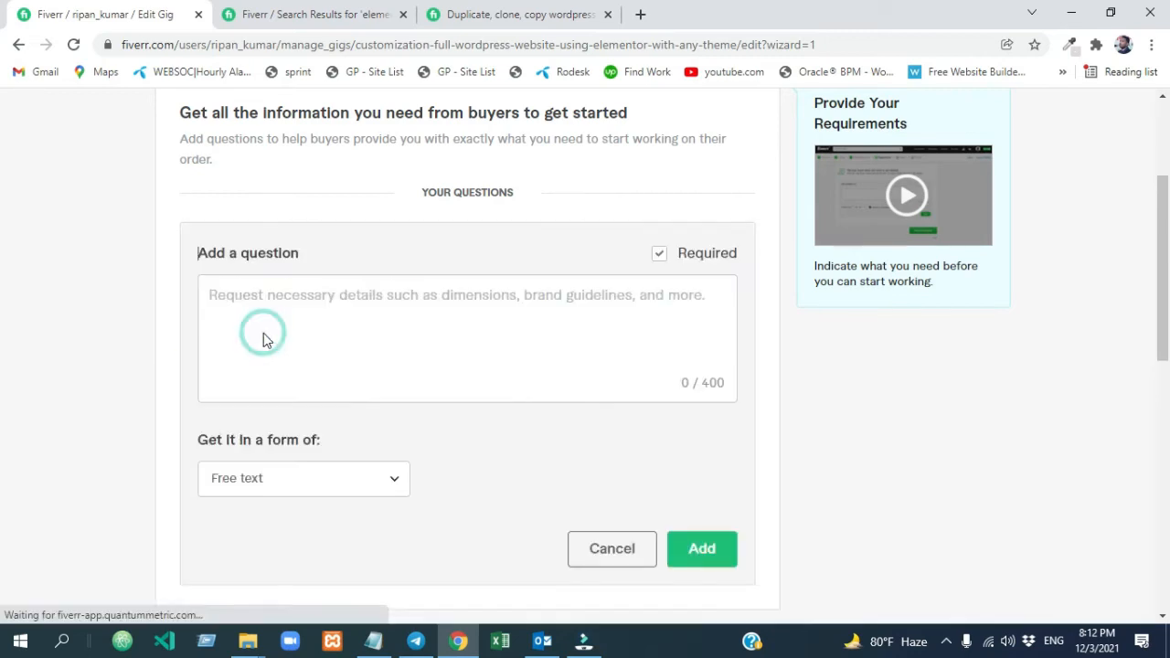
left_click(373, 640)
key("alt+Tab")
left_click(274, 303)
key("ctrl+v")
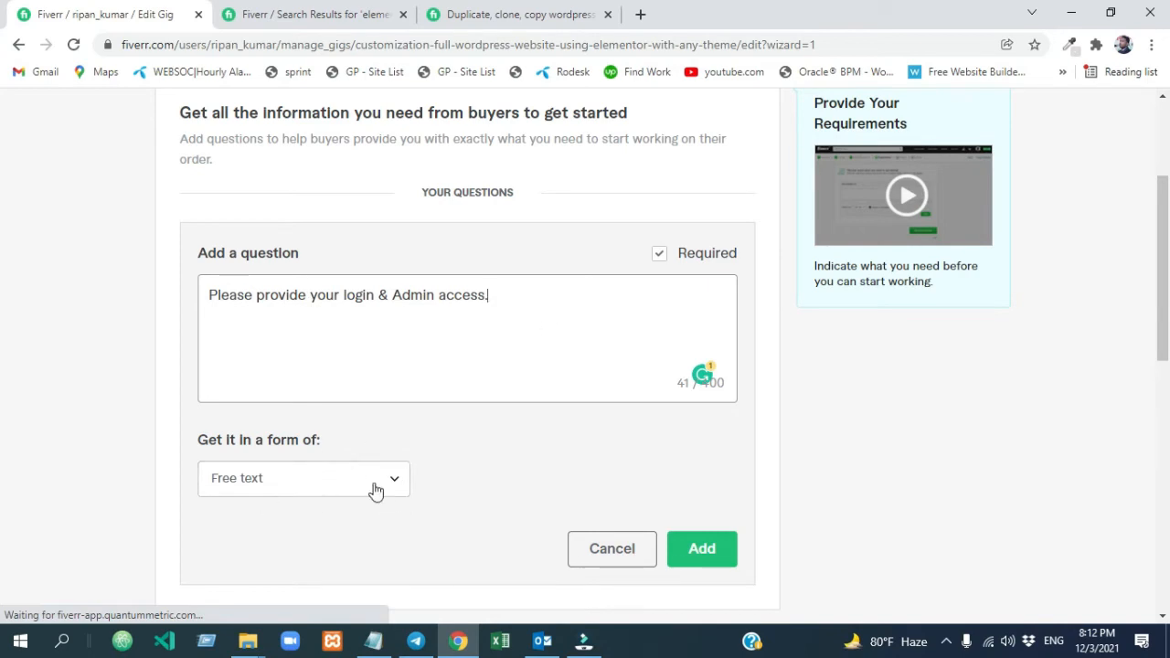
left_click(720, 542)
Add the optional requirement "Please provide your website logo & banner." with Attachment as the answer form.
left_click(313, 422)
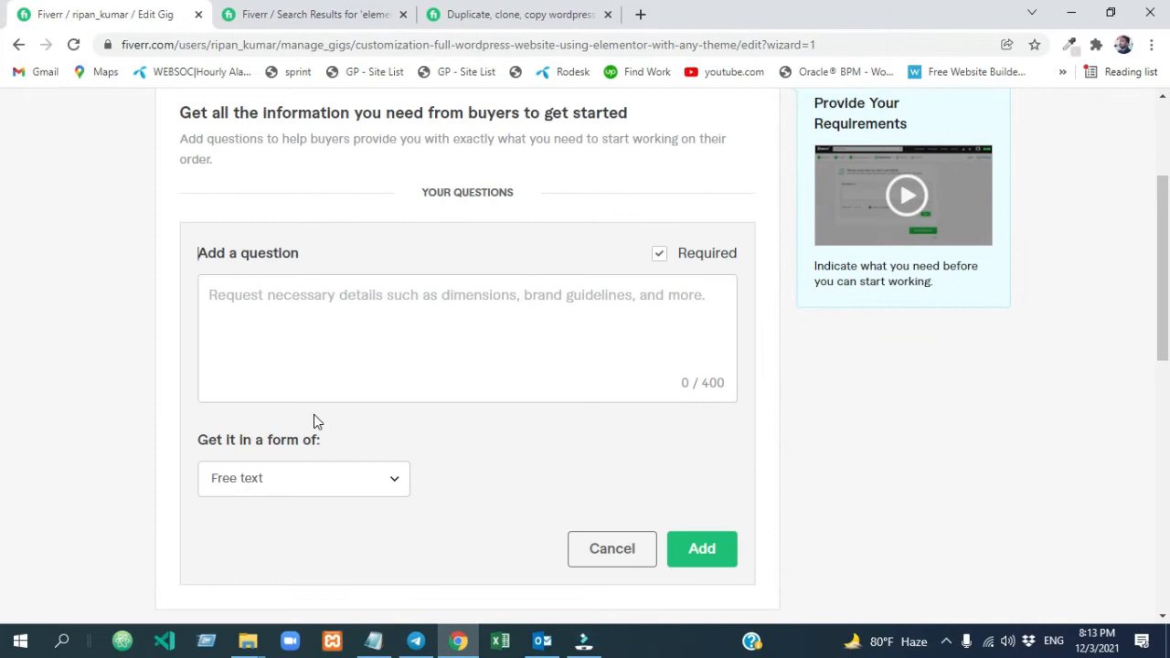
left_click(267, 289)
type("Please provide your website logo & banner.")
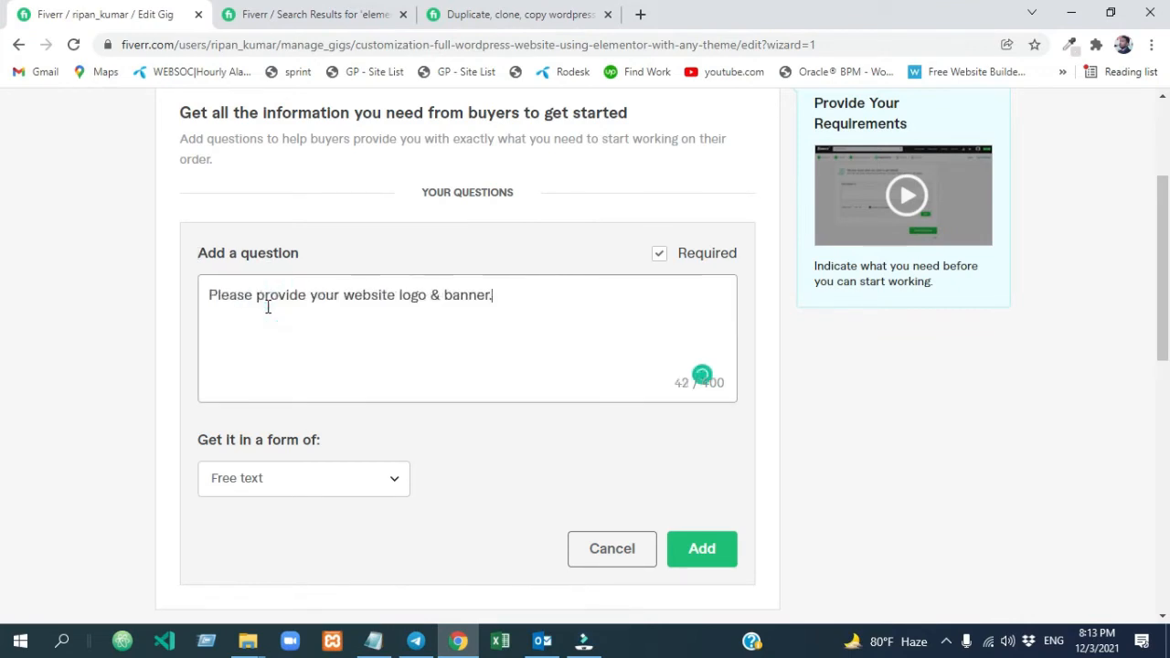
left_click(379, 491)
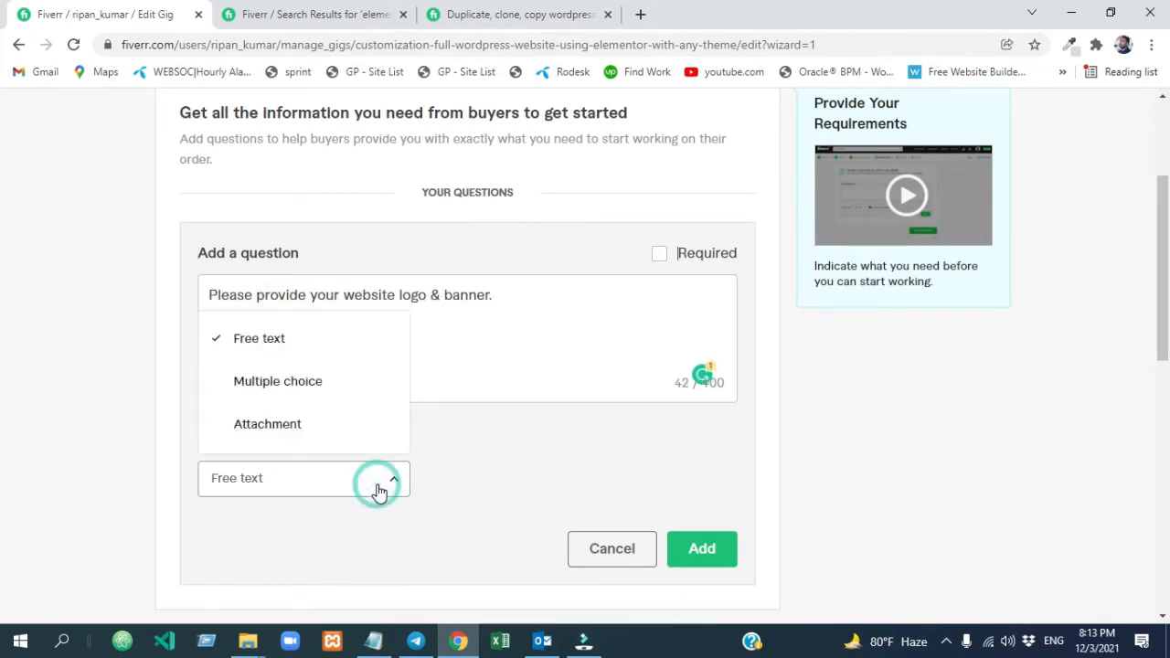
left_click(288, 426)
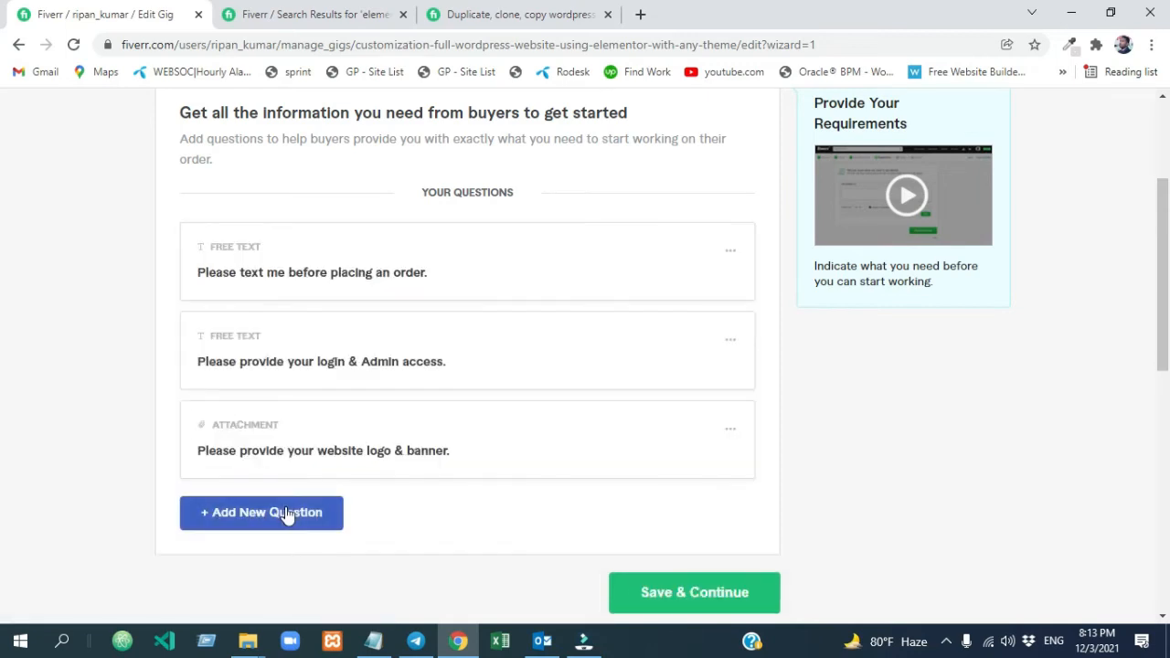
Add the requirement "Please provide your website content, product image & details." as an Attachment question, and save the requirements to continue to the gallery.
left_click(284, 517)
left_click(458, 648)
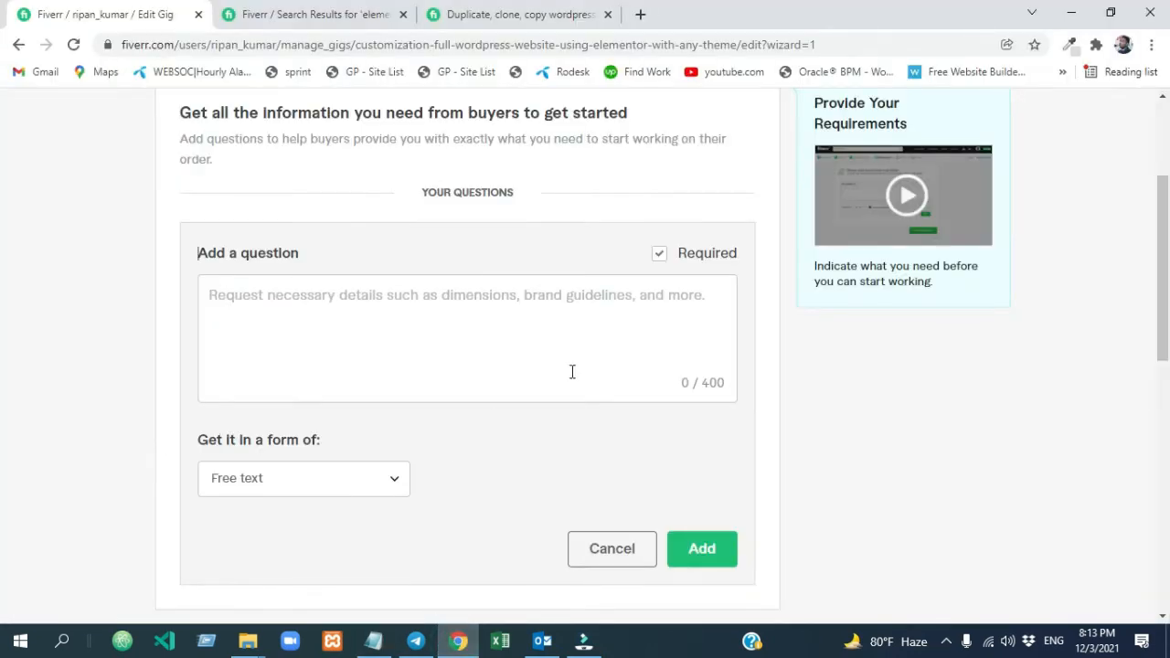
left_click(270, 304)
type("Please provide your website content. Product image & details.")
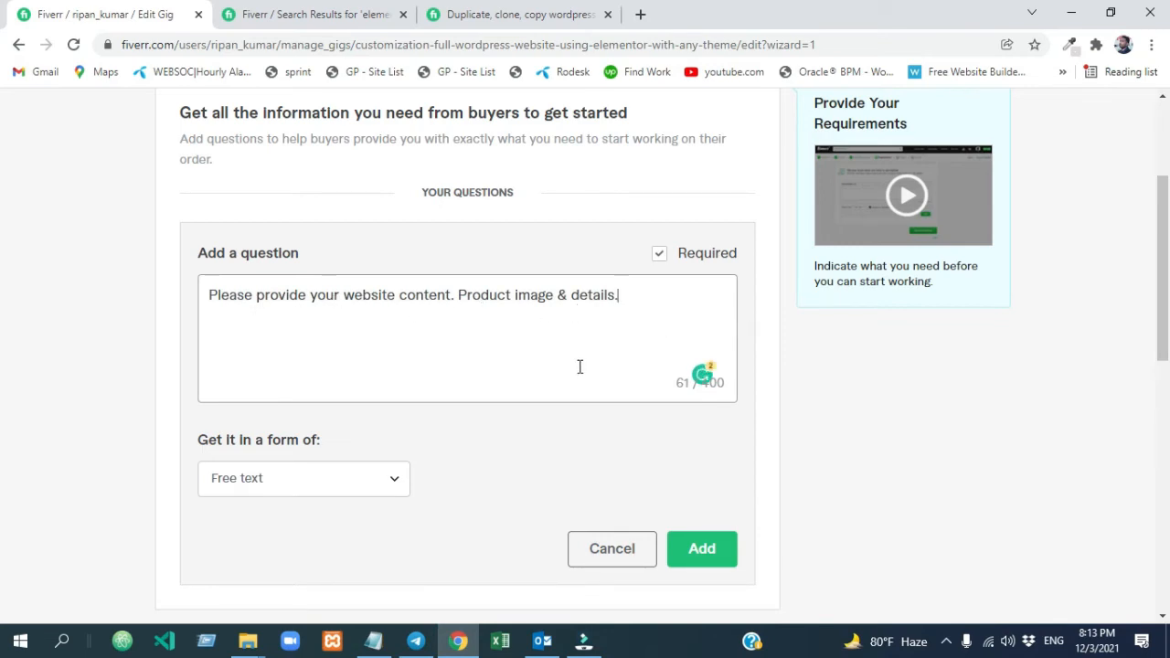
left_click(382, 486)
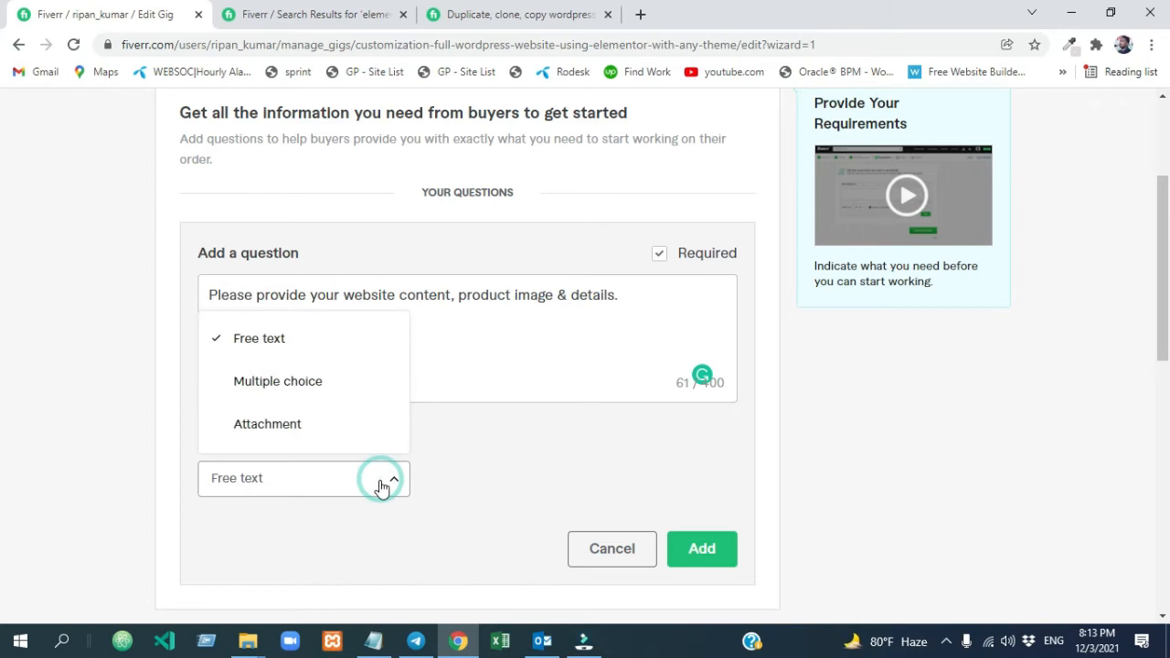
left_click(274, 424)
left_click(693, 555)
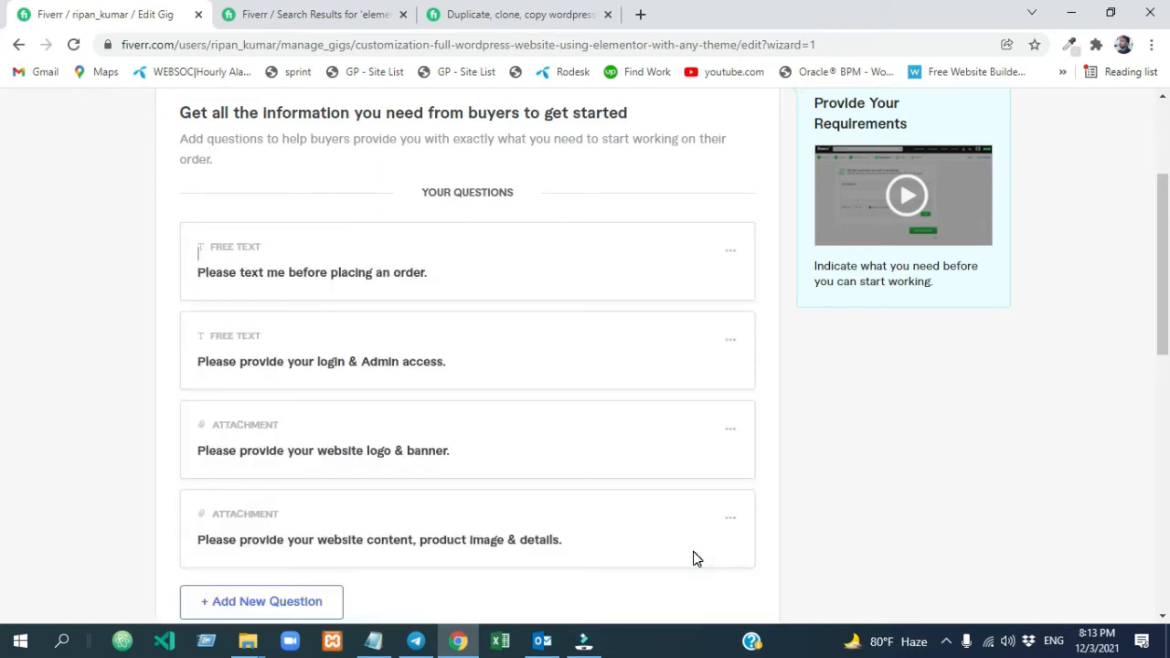
left_click_drag(1165, 292, 1168, 327)
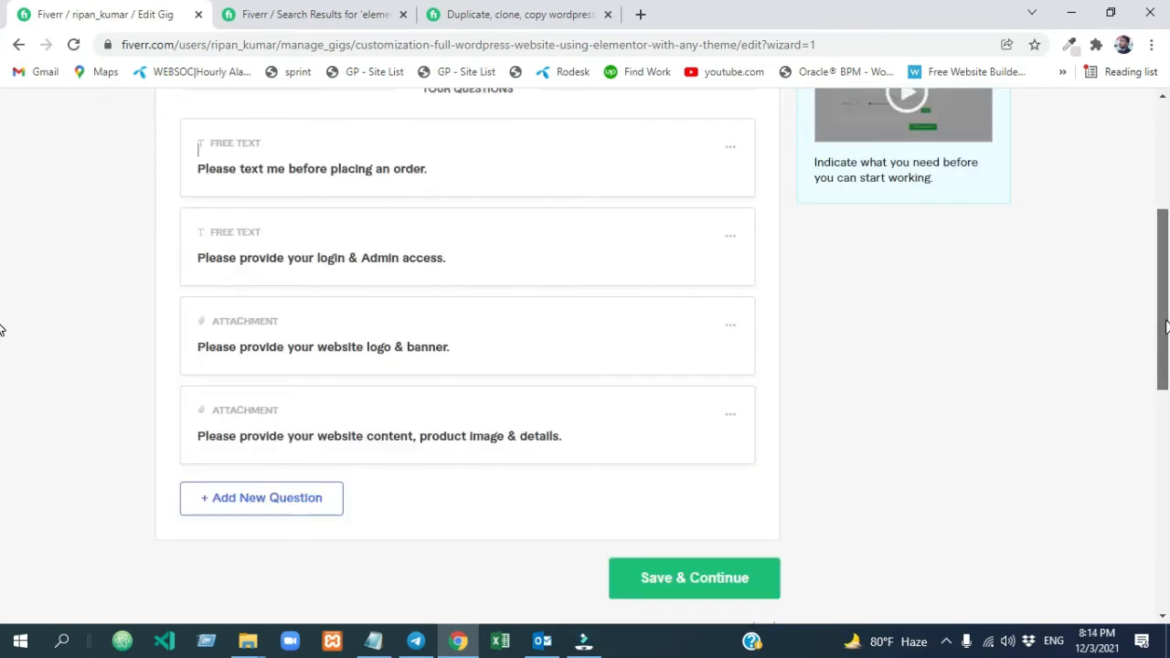
scroll(1166, 327, "down", 1)
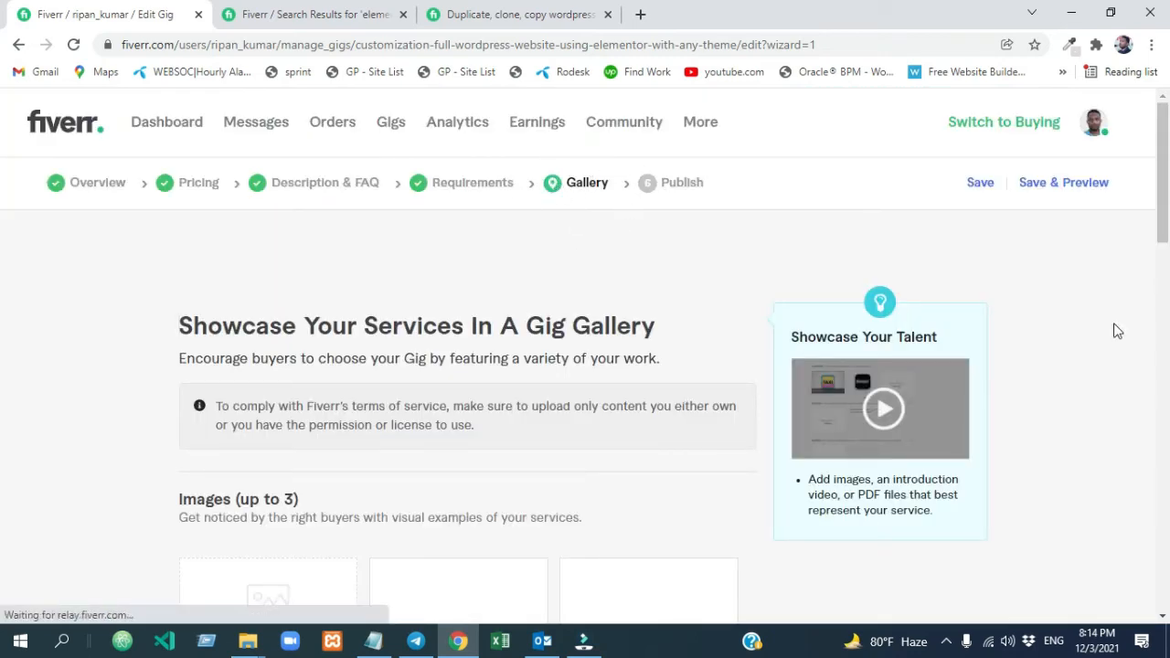
Upload "Full_Website using Elementor.png" from the 03_Create a Fiverr GIG folder as the gig's first gallery image.
scroll(4, 445, "down", 2)
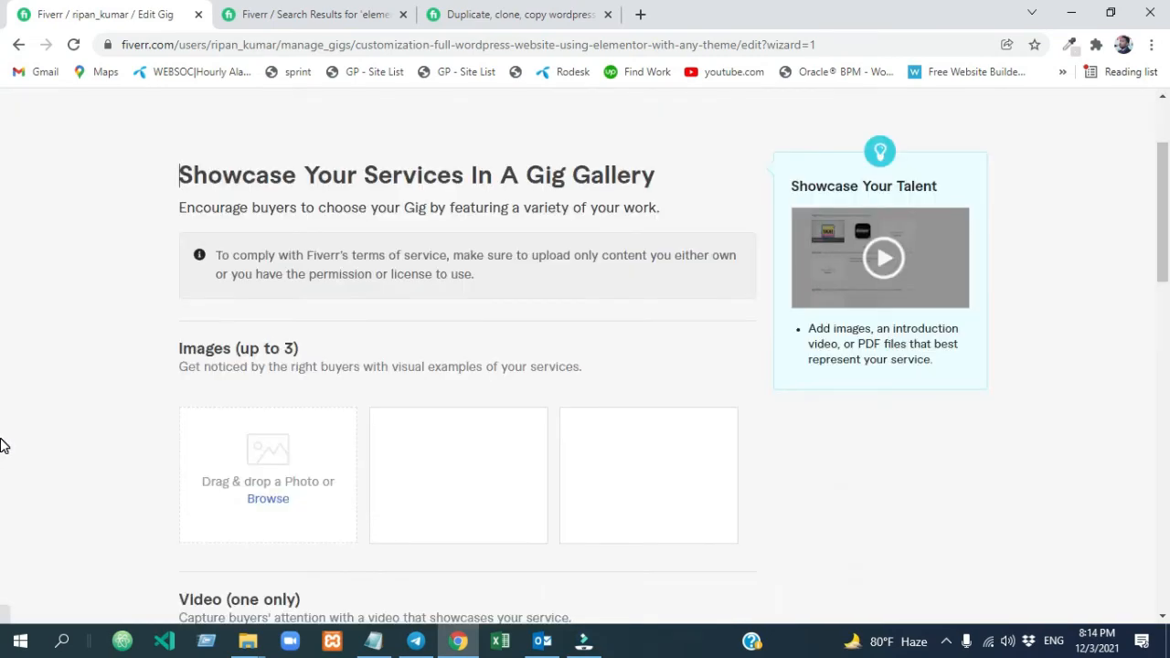
mouse_move(167, 314)
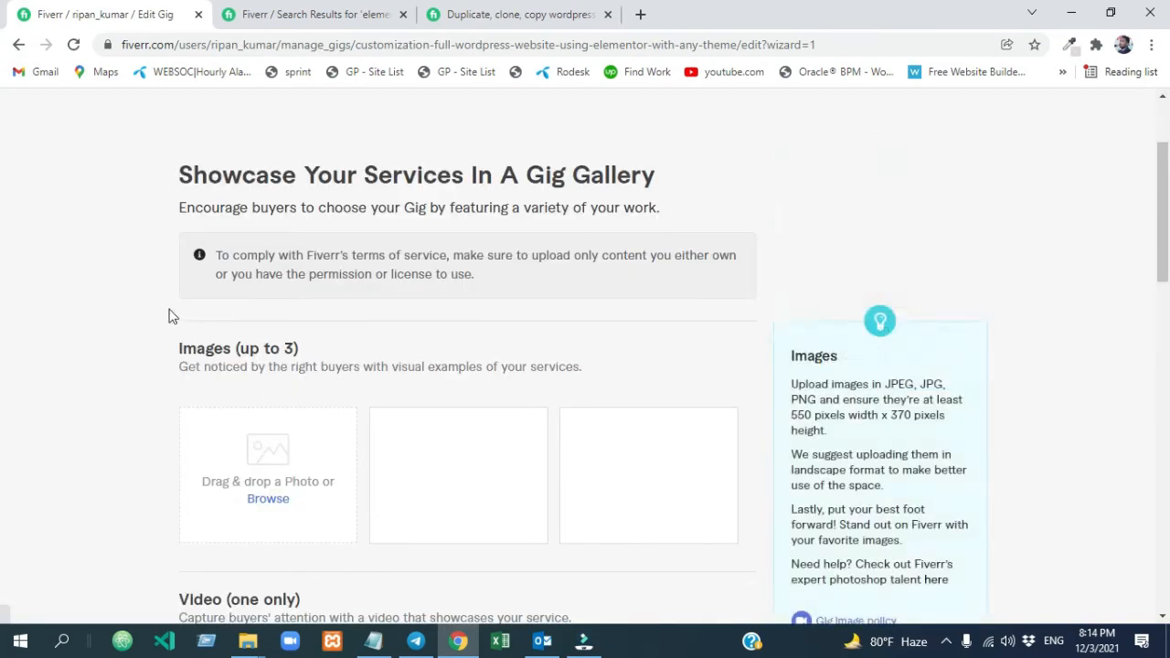
left_click(274, 504)
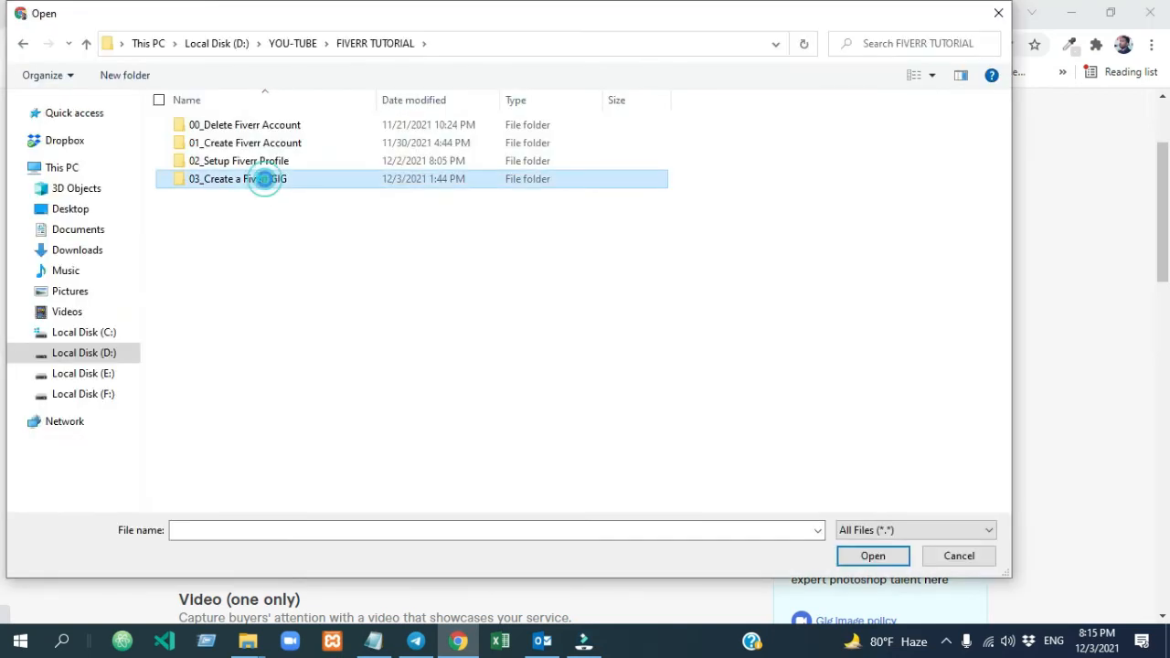
double_click(265, 181)
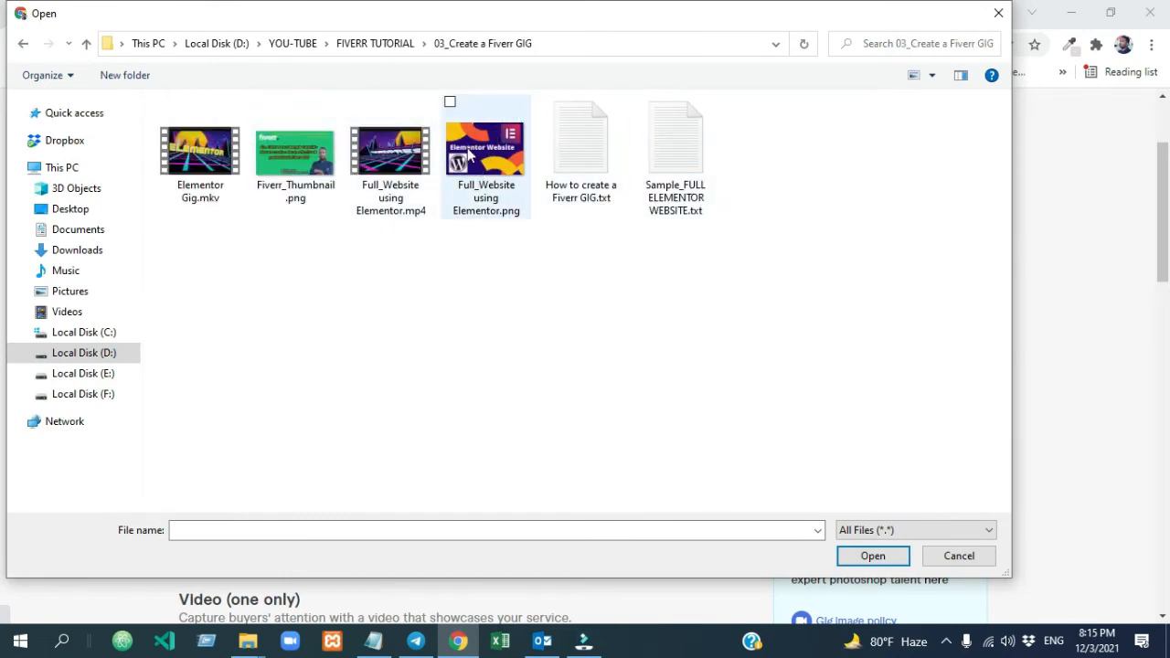
double_click(494, 179)
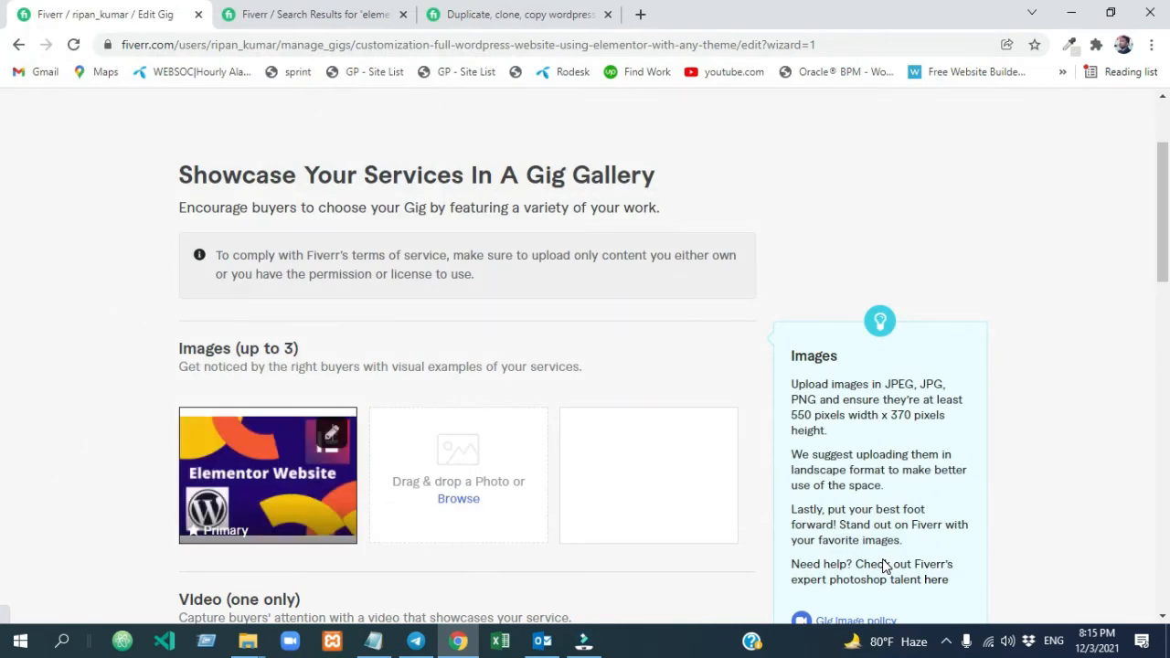
Upload "Full_Website using Elementor.mp4" from the same folder as the gig's gallery video.
scroll(885, 566, "down", 2)
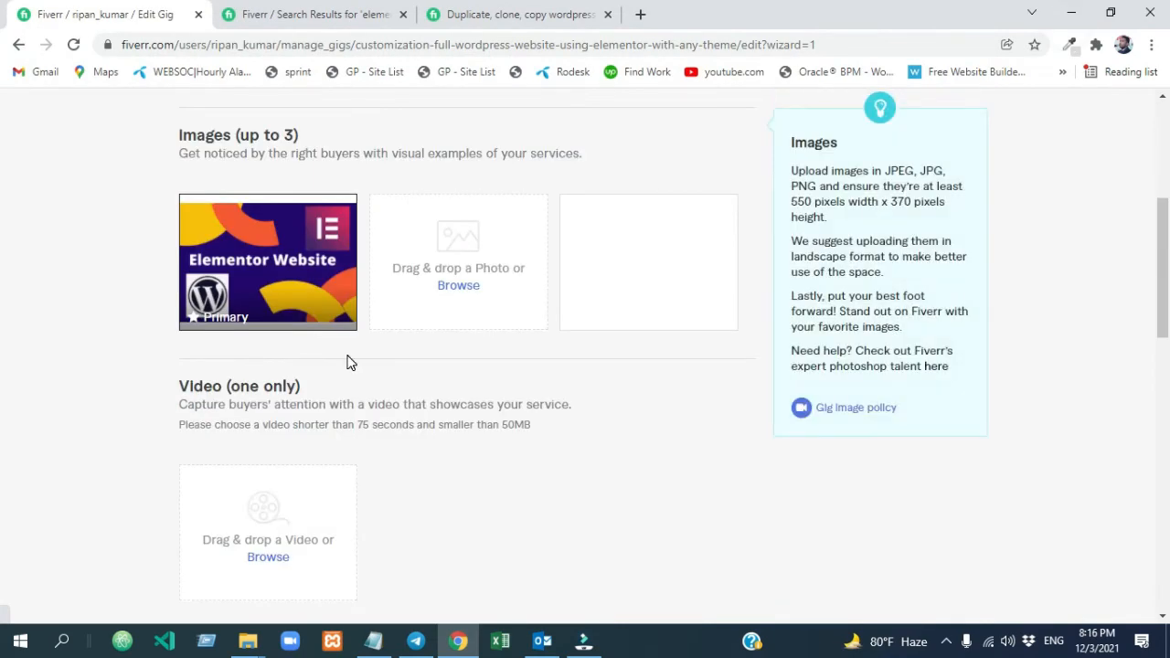
mouse_move(317, 295)
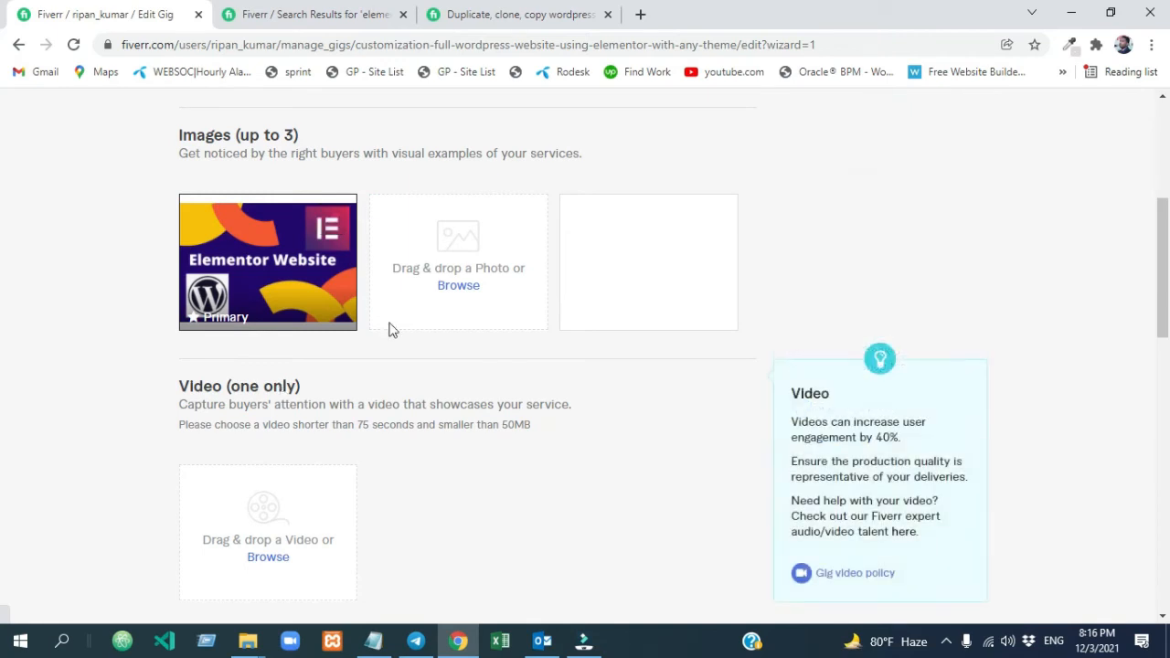
left_click_drag(1168, 220, 1167, 257)
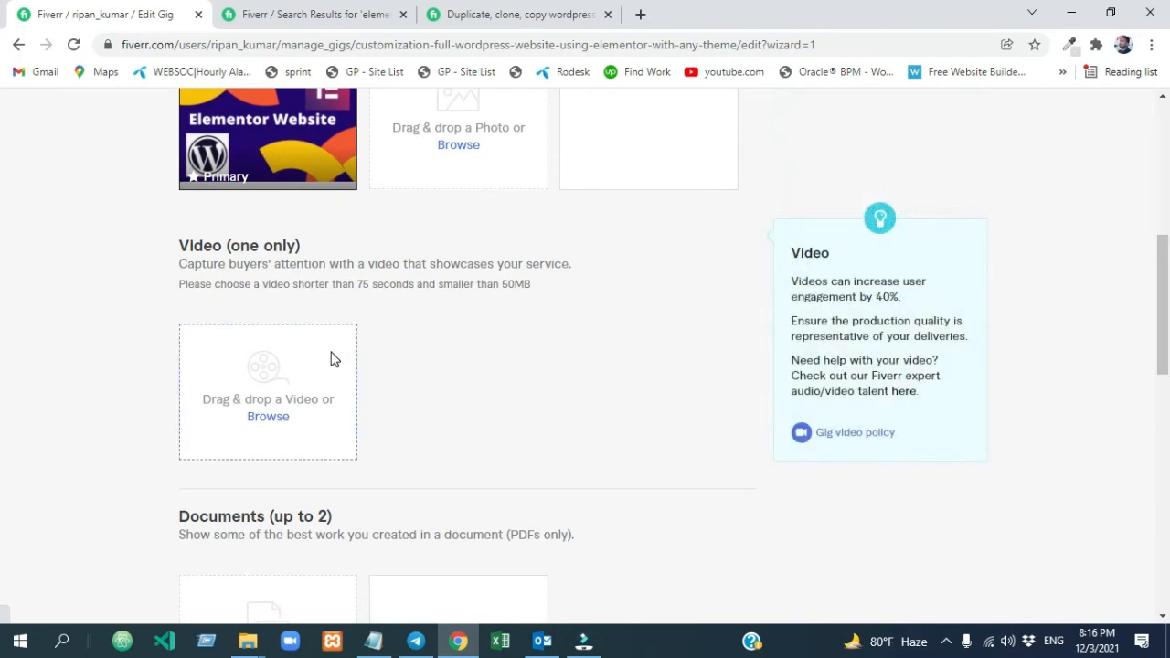
left_click(275, 421)
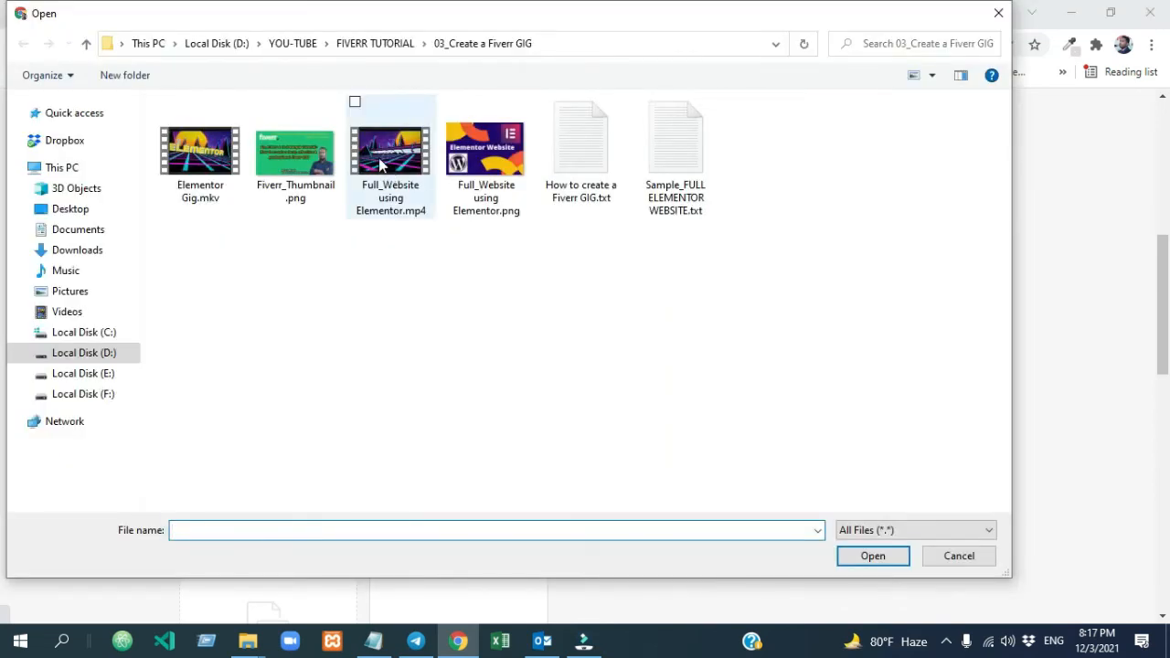
left_click(380, 163)
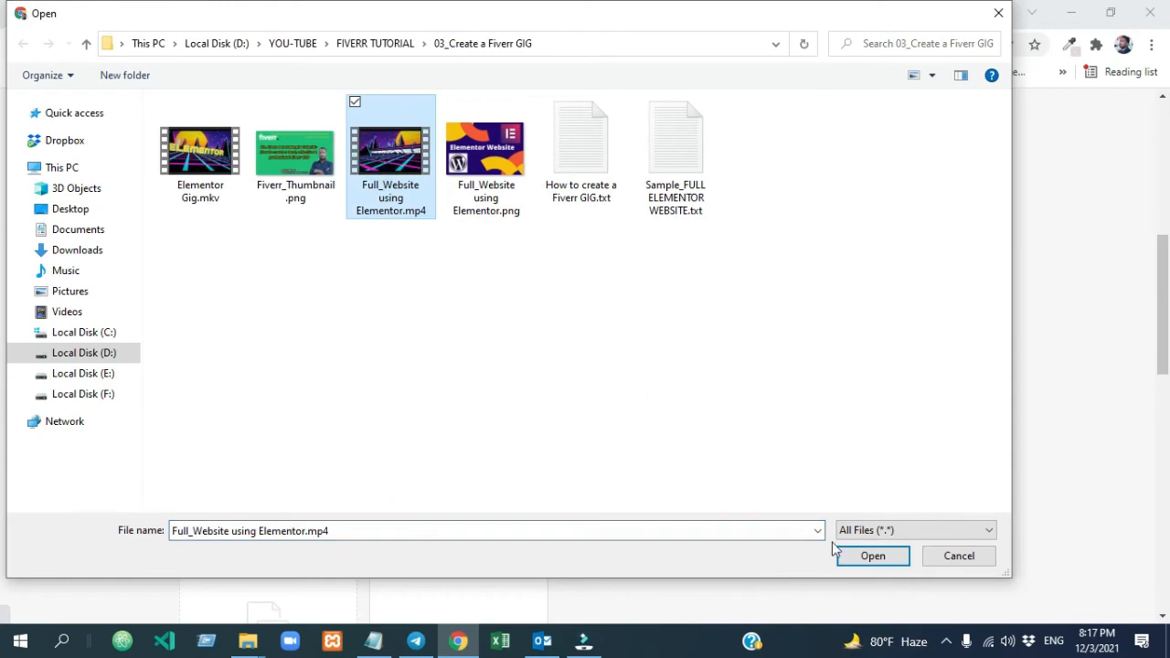
left_click(873, 556)
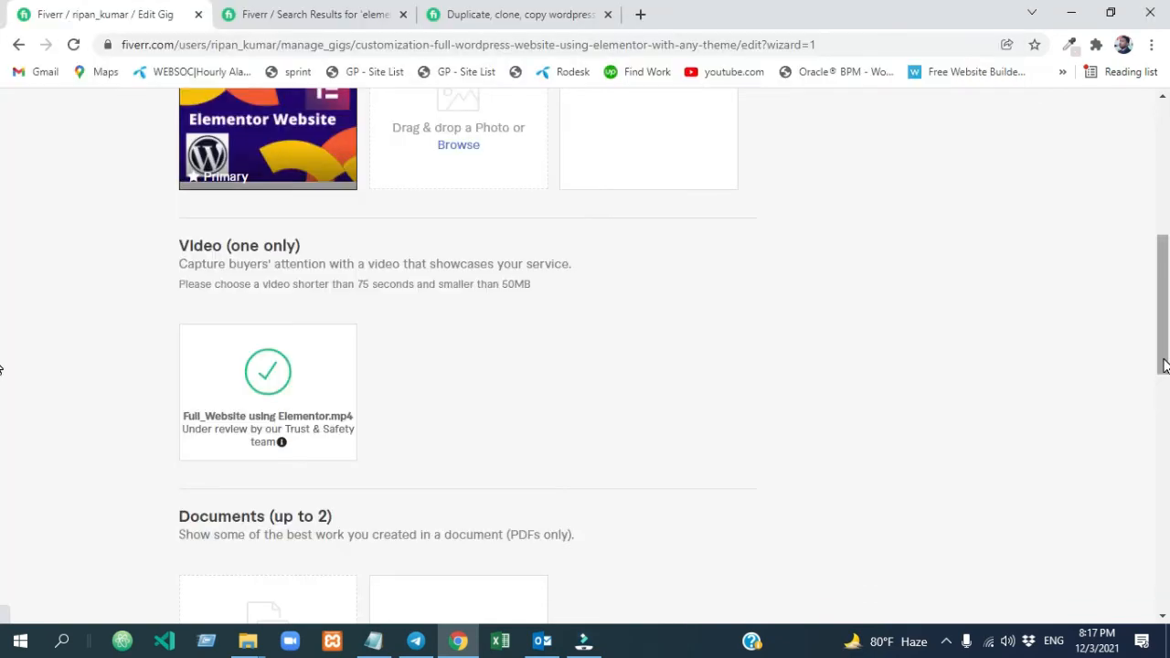
Leave the gallery's PDF documents empty, then save the gallery and continue to the publishing stage.
left_click_drag(1164, 366, 1164, 457)
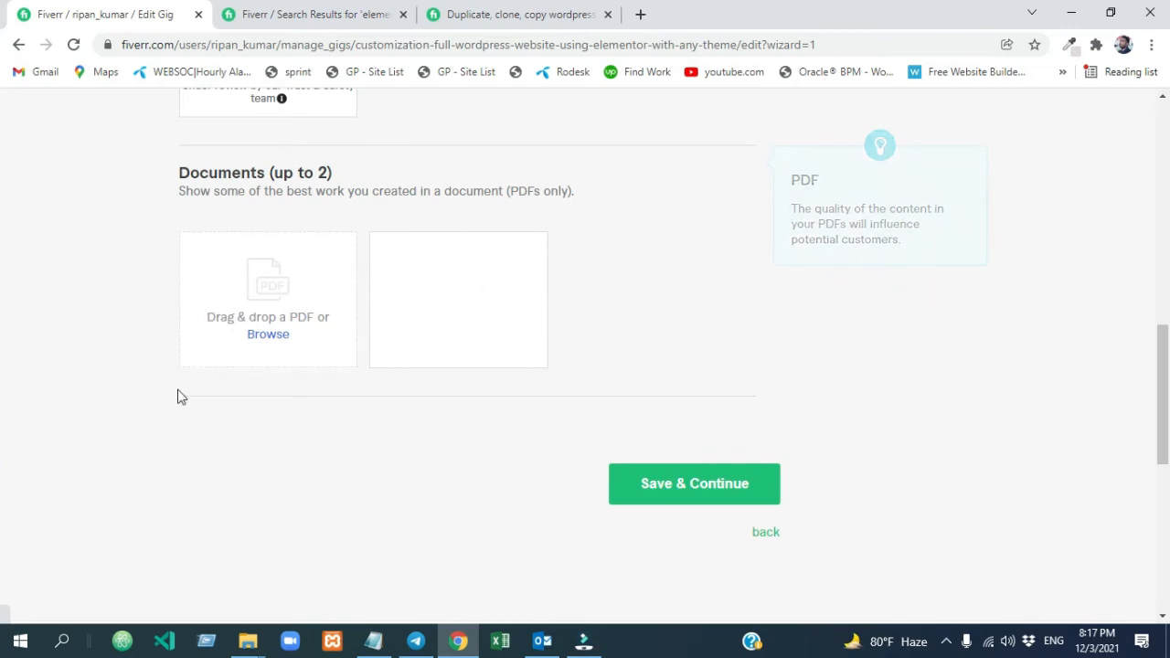
scroll(180, 397, "up", 4)
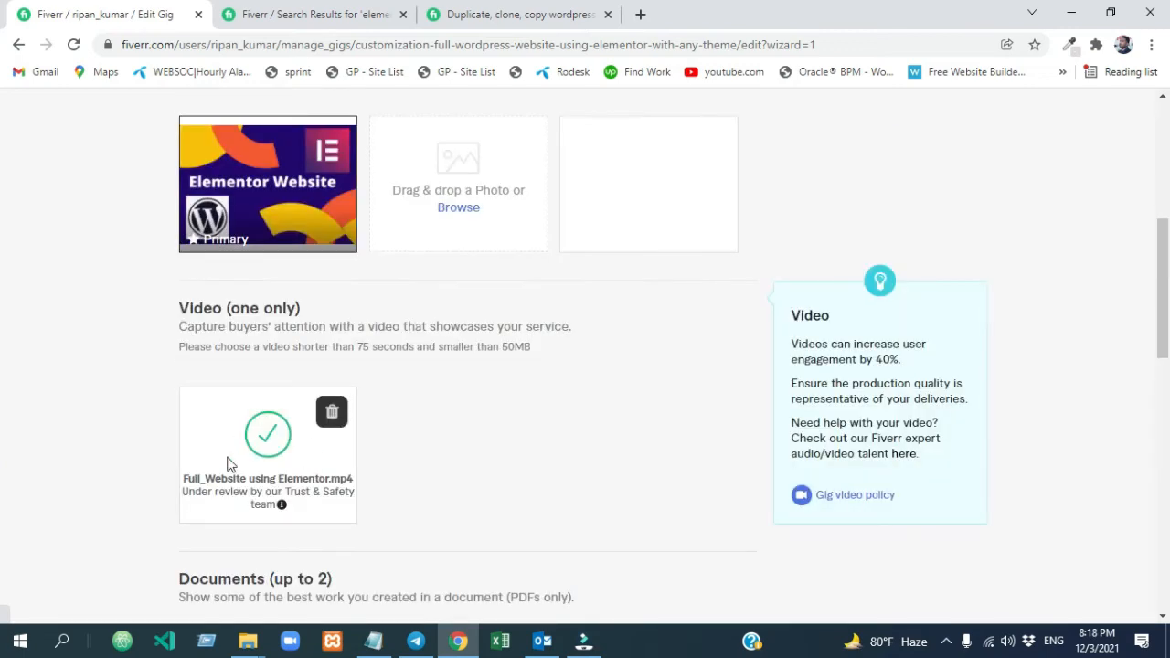
left_click_drag(1165, 286, 1166, 415)
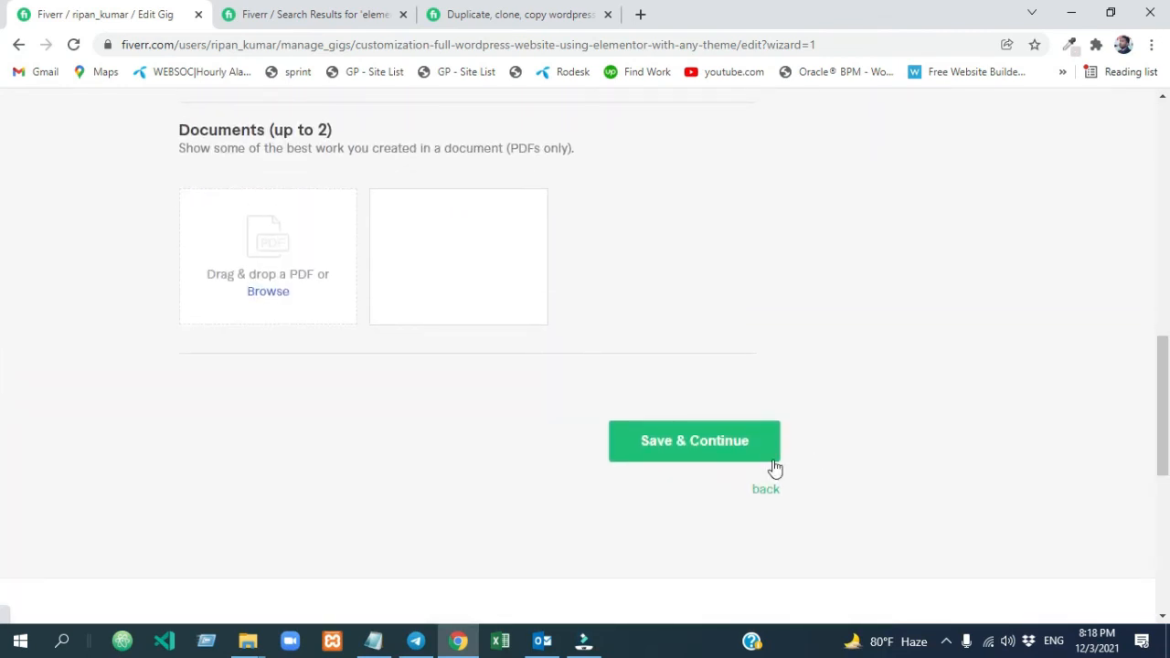
left_click(727, 451)
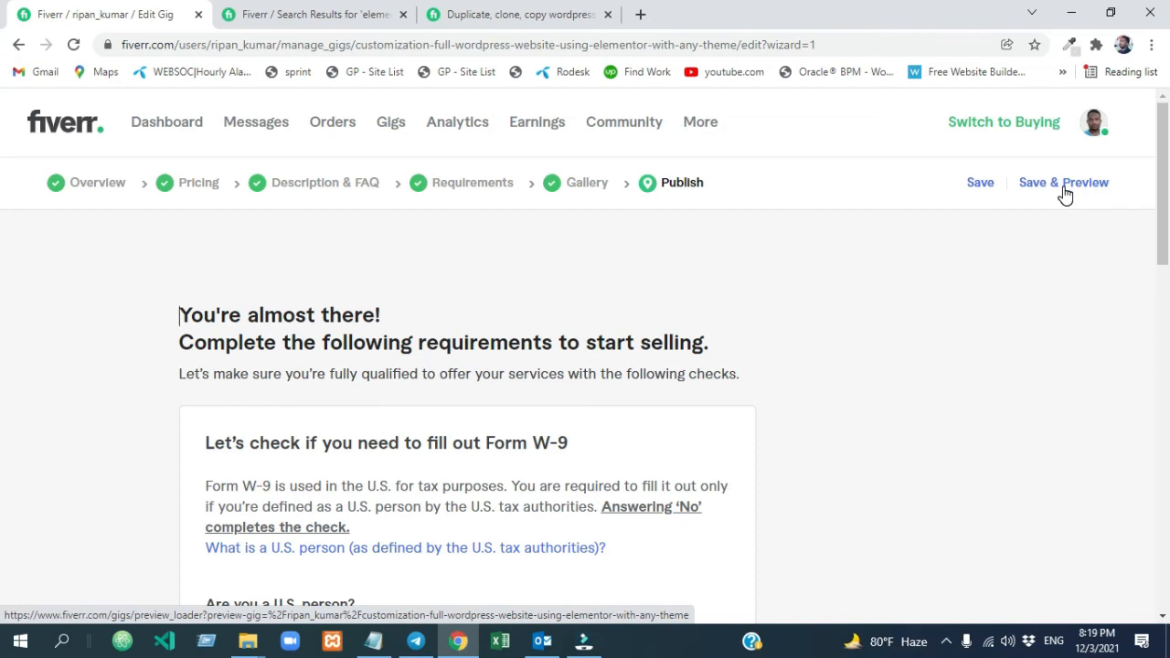
Answer No to the Form W-9 question "Are you a U.S. person?", save the answer, and publish the gig.
left_click_drag(1165, 198, 1169, 312)
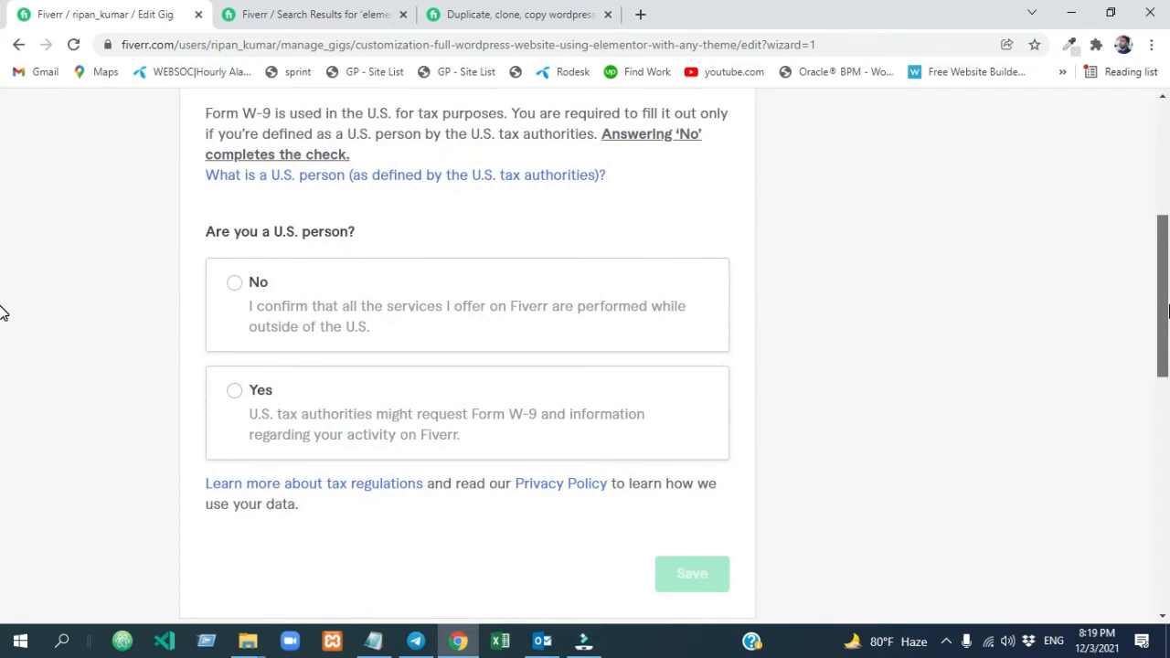
left_click_drag(1168, 312, 1165, 283)
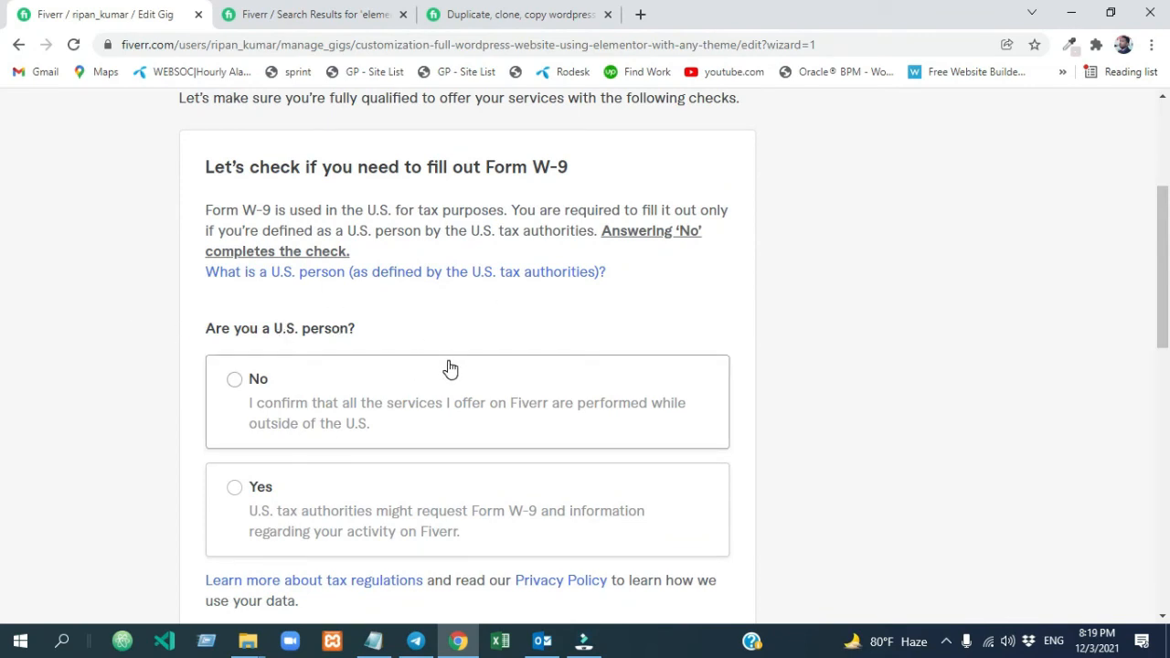
left_click(232, 388)
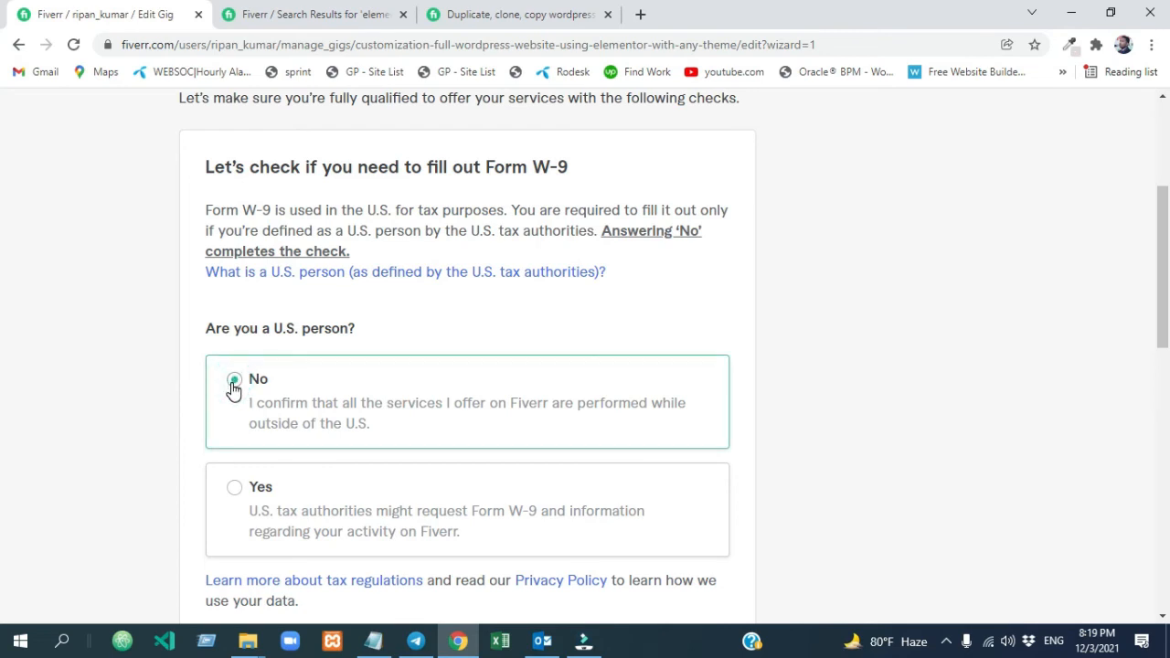
left_click_drag(1165, 311, 1164, 403)
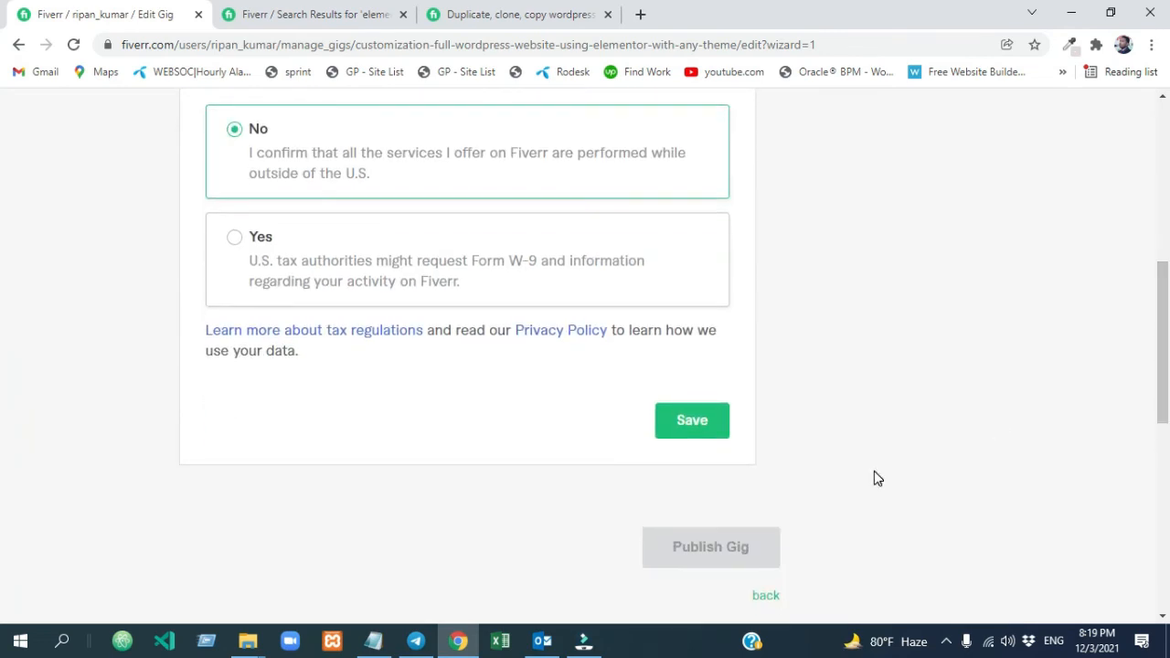
left_click(694, 426)
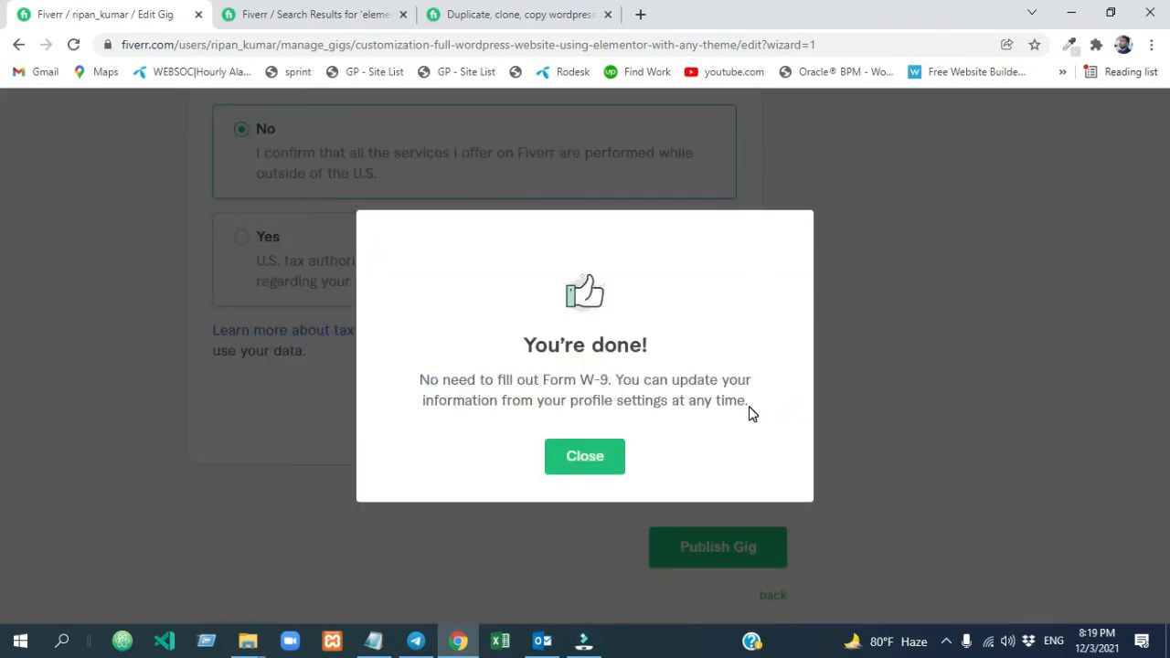
left_click(587, 459)
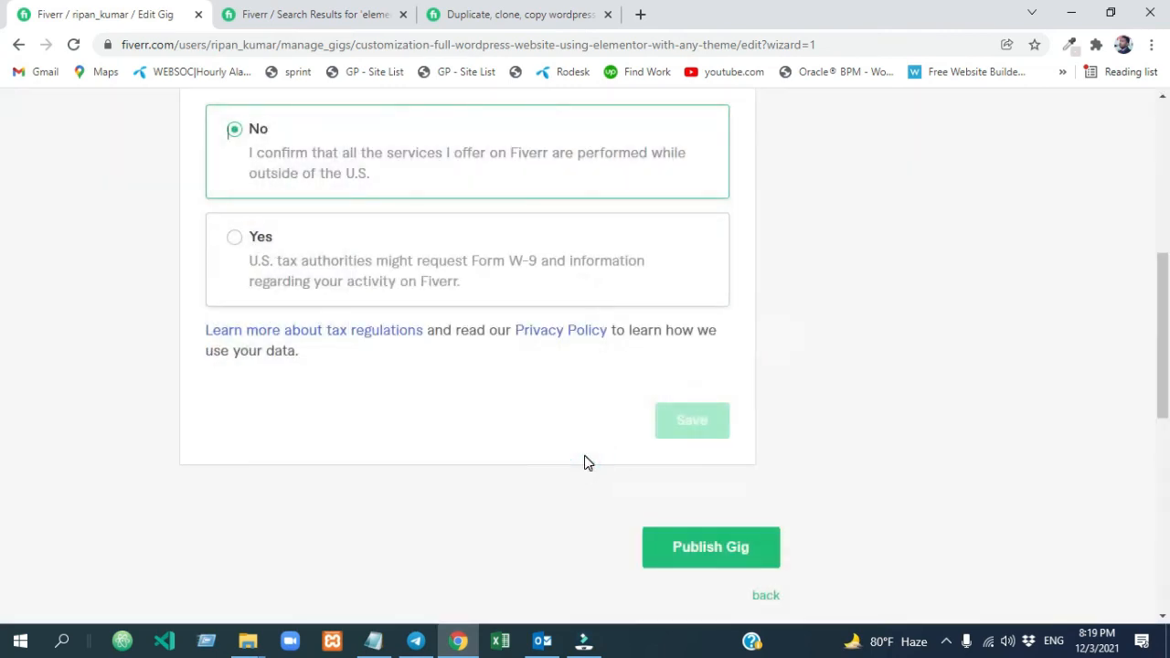
left_click(710, 549)
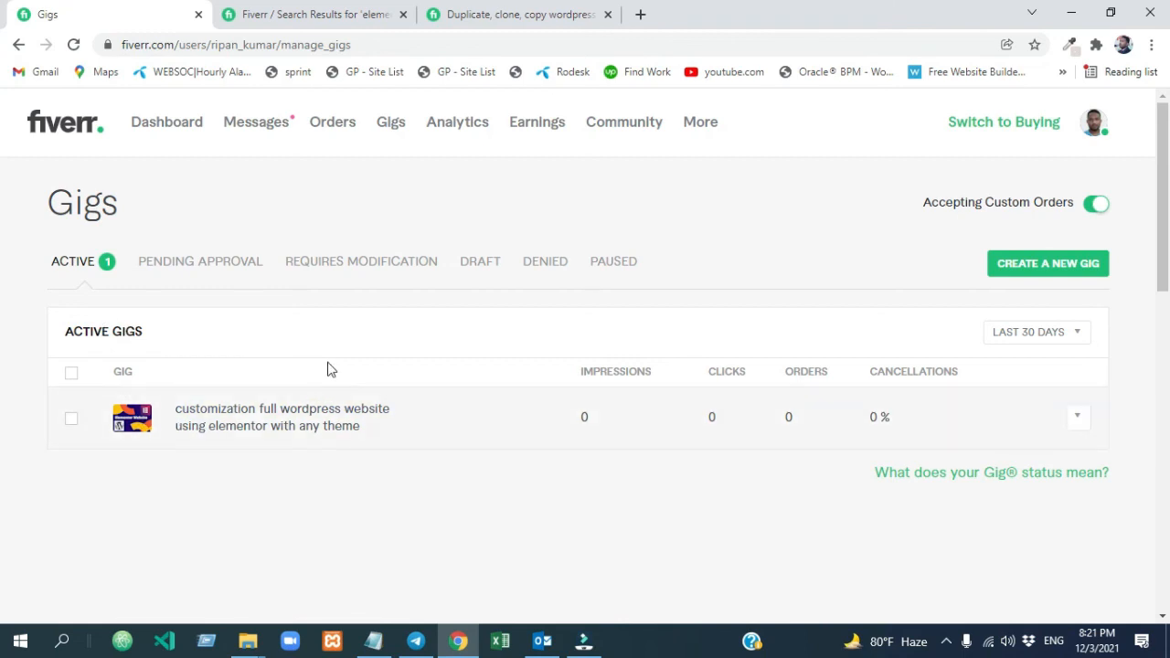
Review the management options available for the WordPress Elementor gig in the active gigs list.
left_click(1077, 419)
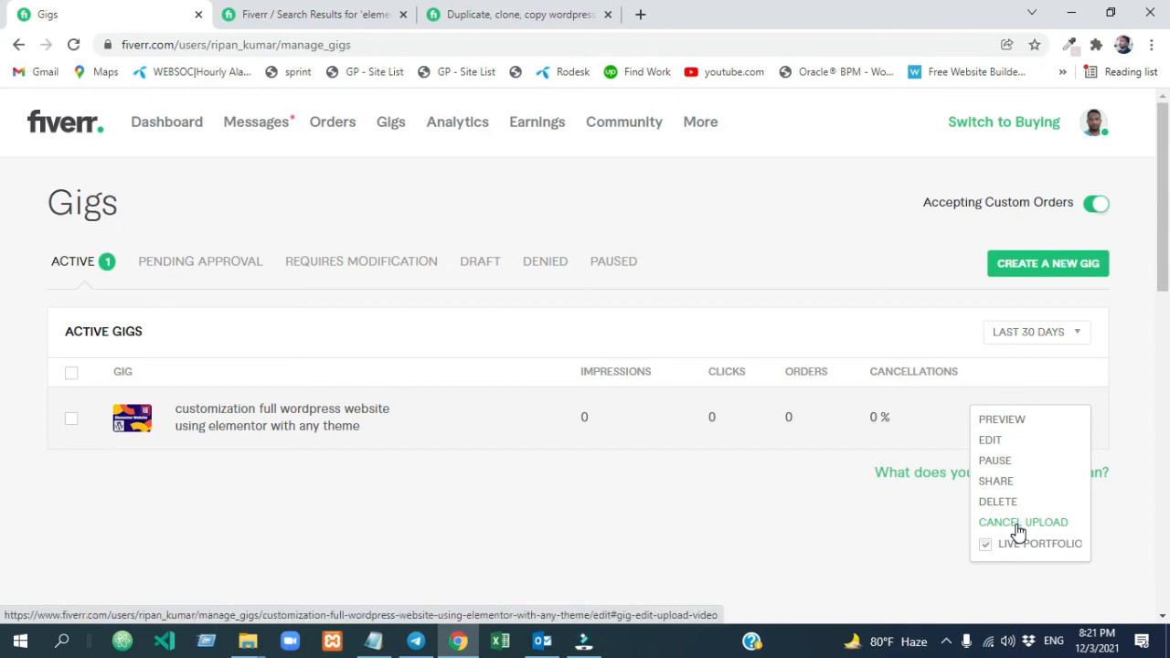
left_click(672, 528)
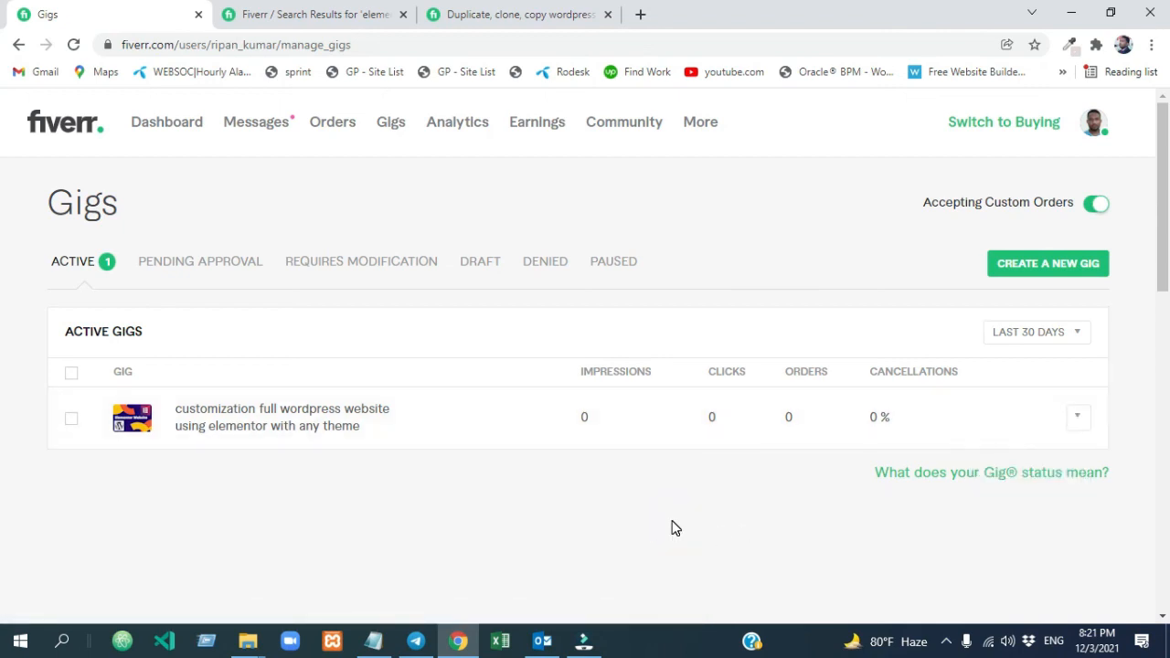